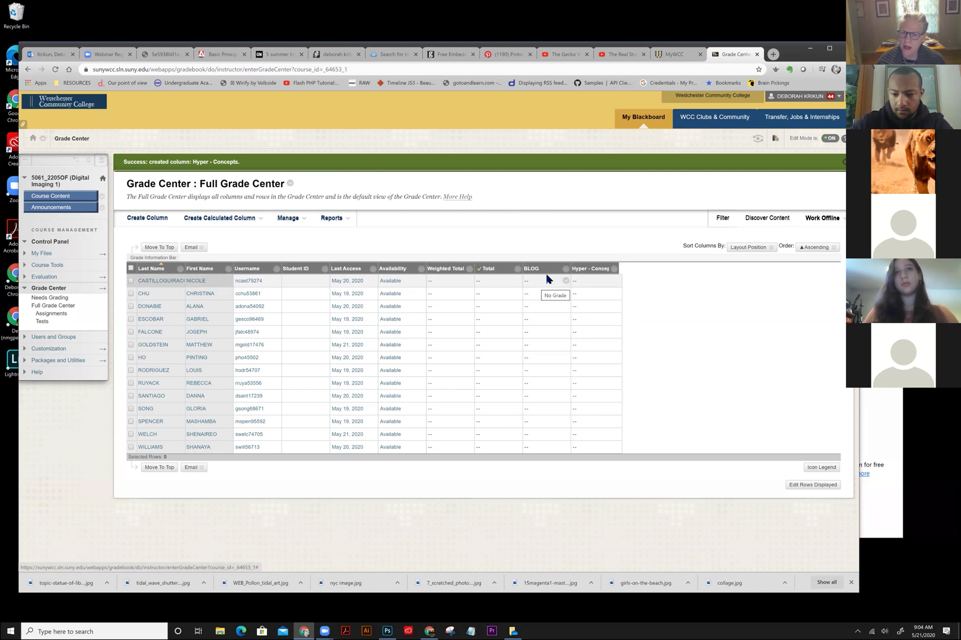
- Switch from the Grade Center to the instructor's WordPress site and open its ART 125 Digital Imaging page
left_click(548, 273)
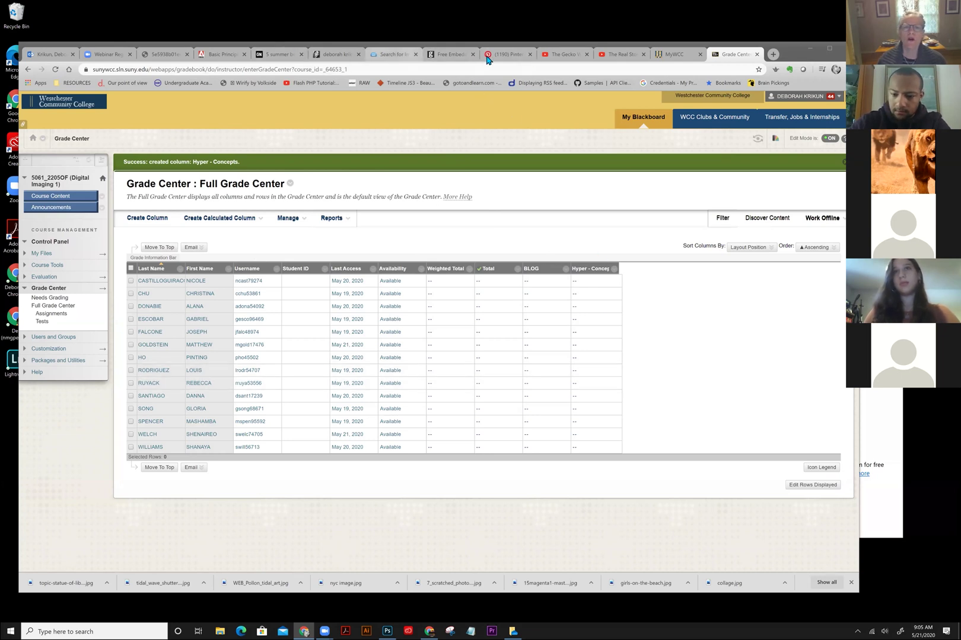
left_click(510, 55)
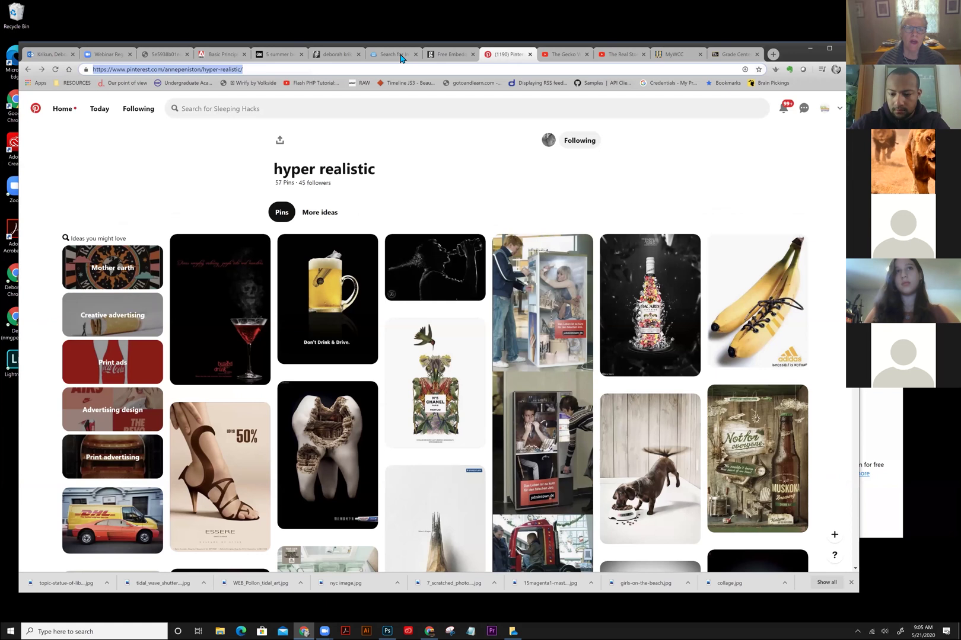
left_click(337, 55)
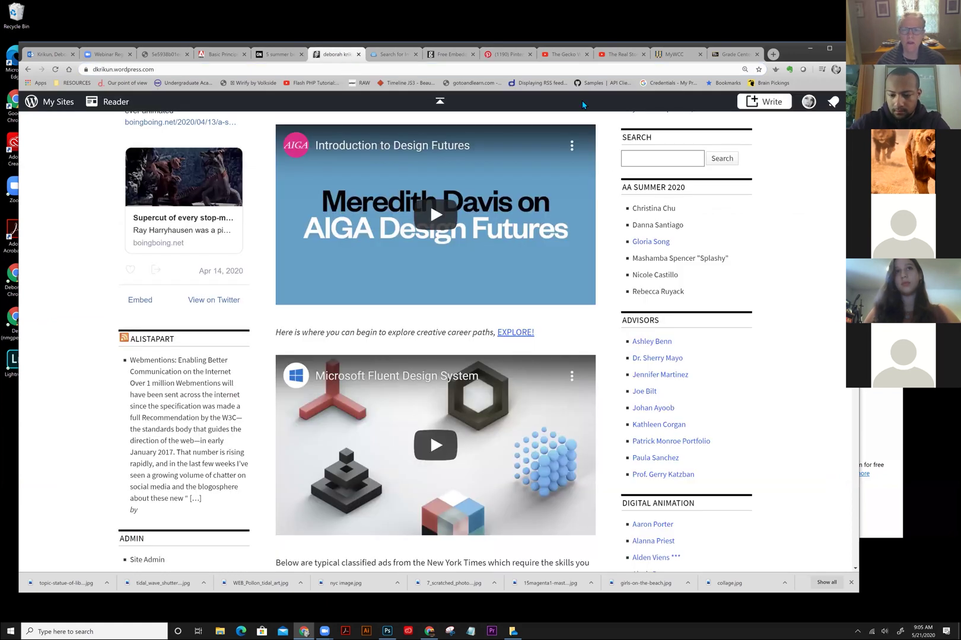
scroll(617, 181, "up", 4)
scroll(619, 178, "up", 5)
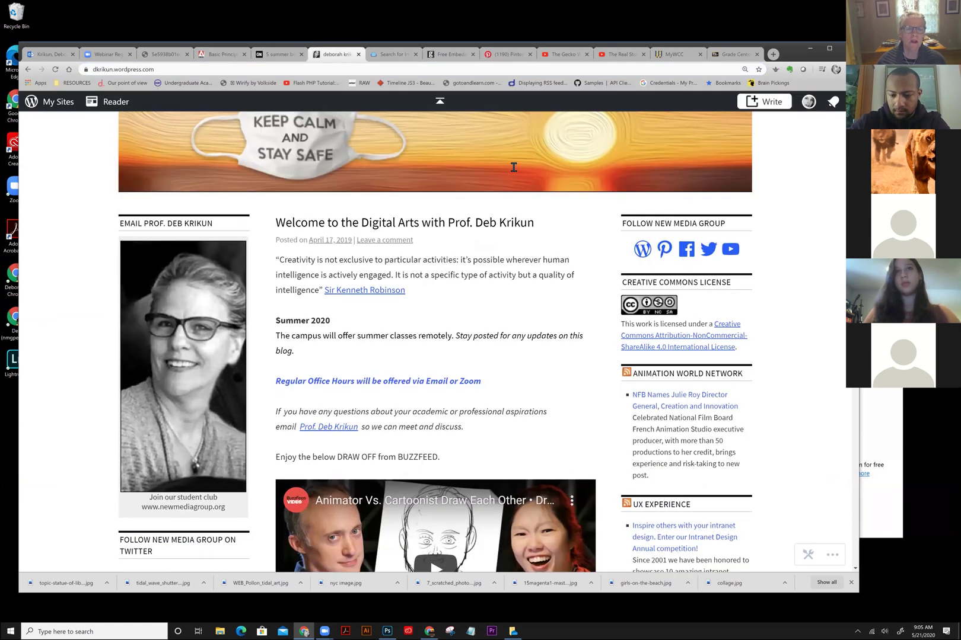
scroll(514, 167, "up", 2)
left_click(224, 194)
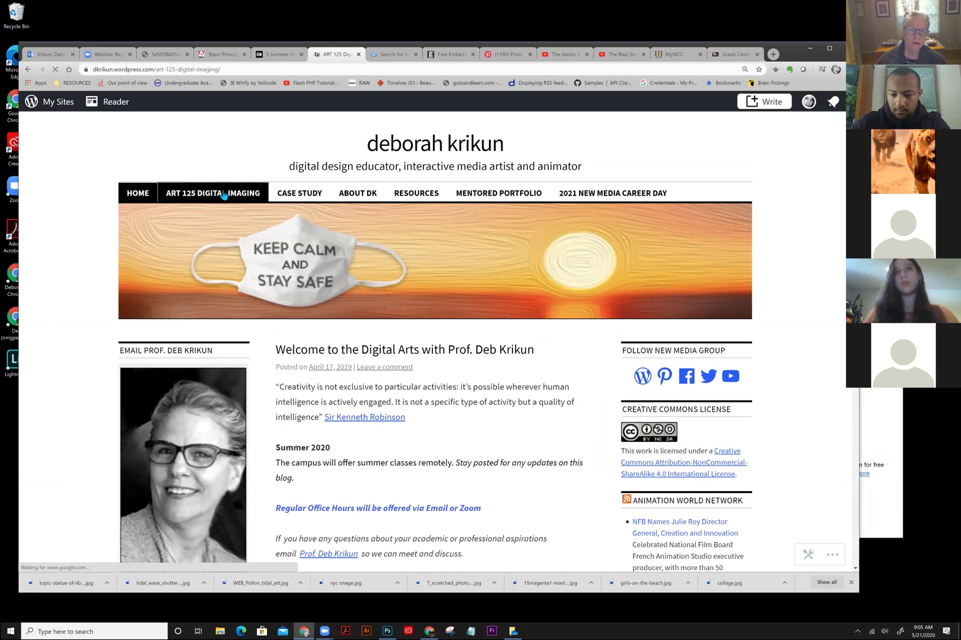
- Find the Week 1 hyper-realism assignment and its resource links on the Digital Imaging page
scroll(326, 251, "down", 12)
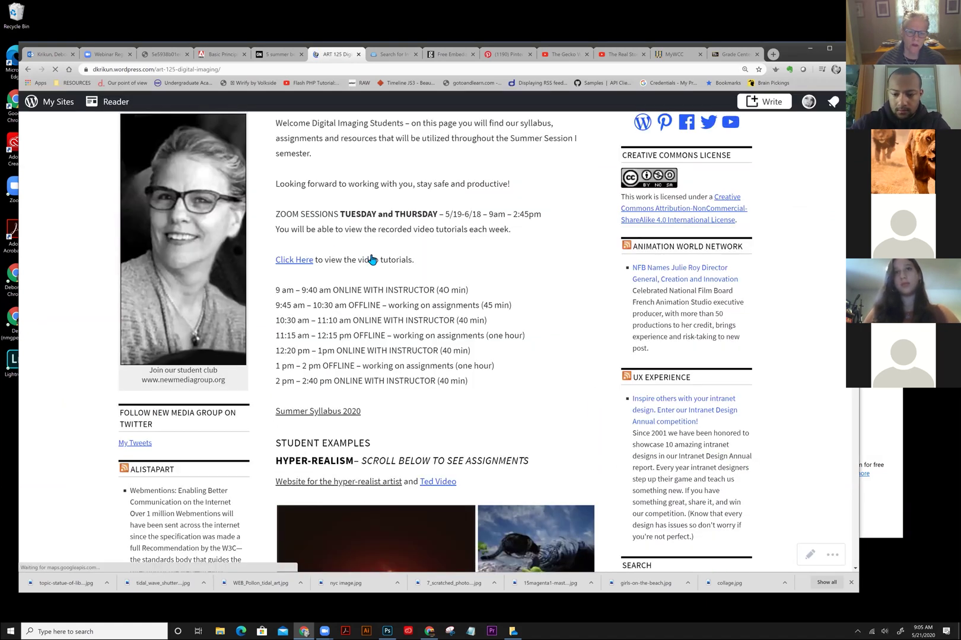
scroll(372, 255, "down", 7)
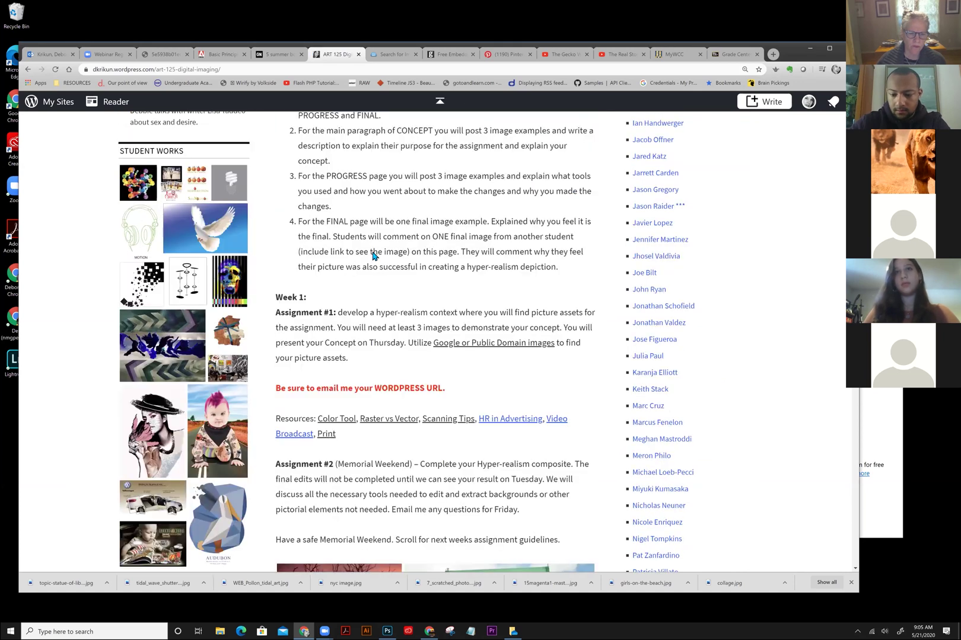
scroll(510, 257, "down", 2)
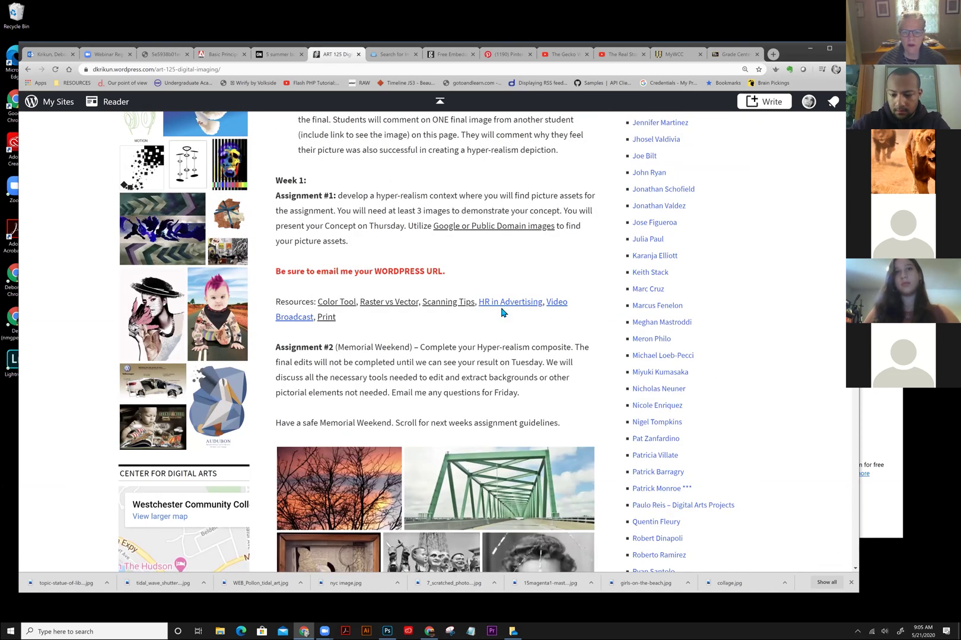
- Review the ads on the hyper realistic Pinterest board and bring up the ETrade Baby video on YouTube
left_click(507, 54)
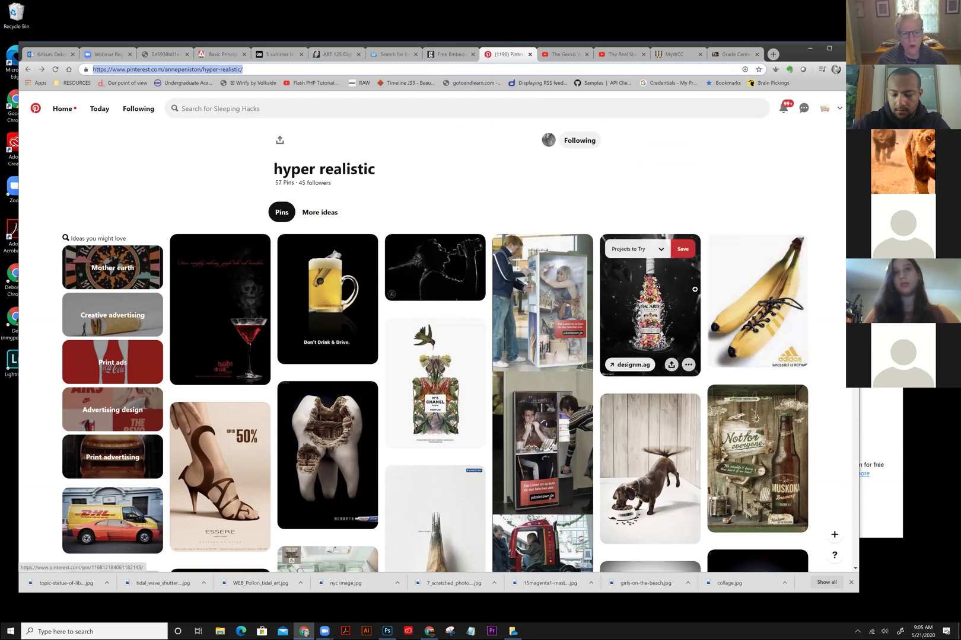
scroll(700, 285, "down", 2)
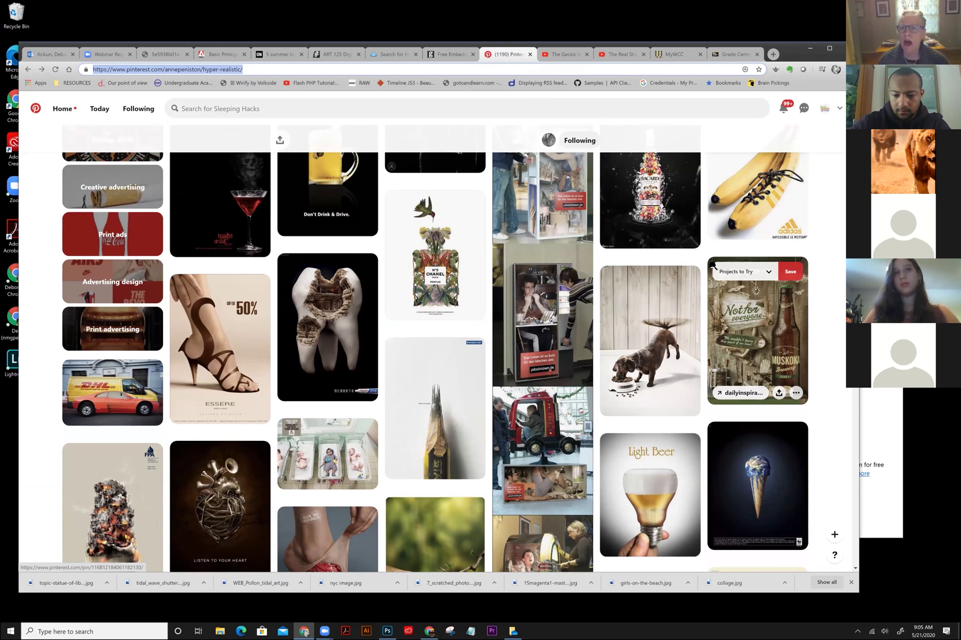
left_click(631, 54)
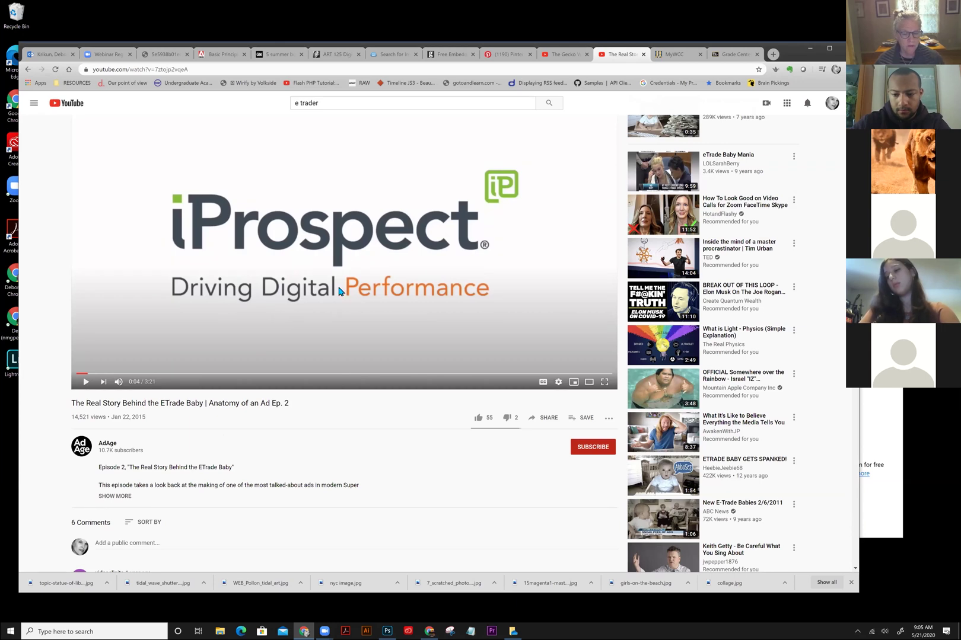
scroll(406, 321, "up", 1)
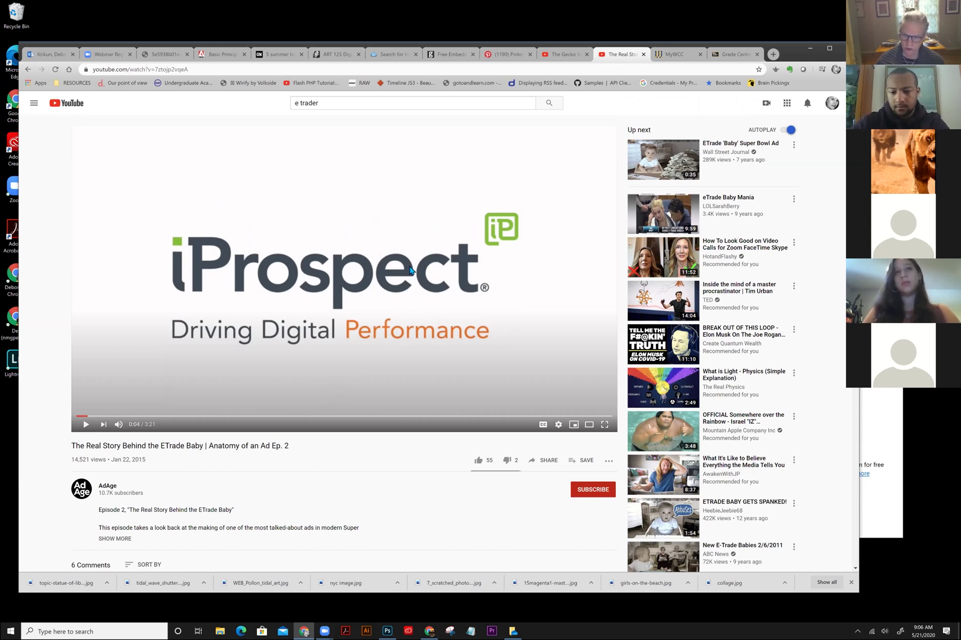
- Return to the hyper realistic Pinterest board and open the "Listen to your heart" ad pin
left_click(515, 57)
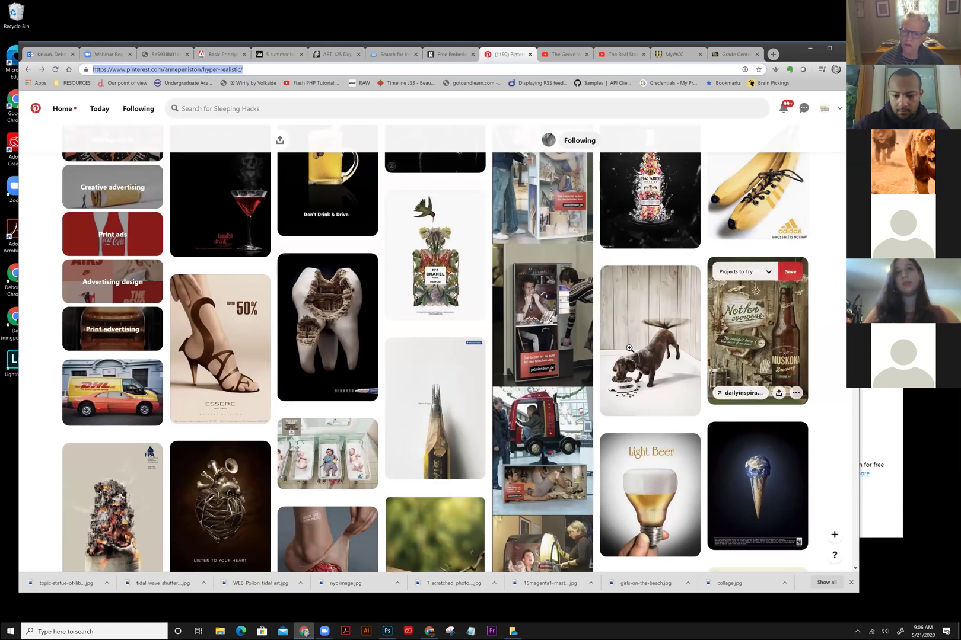
mouse_move(669, 342)
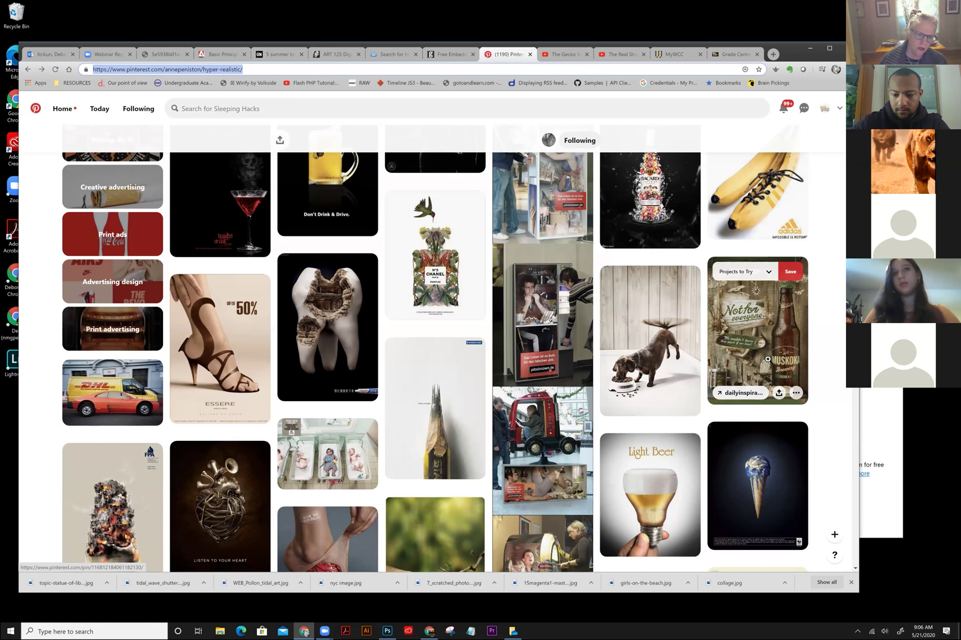
left_click(228, 512)
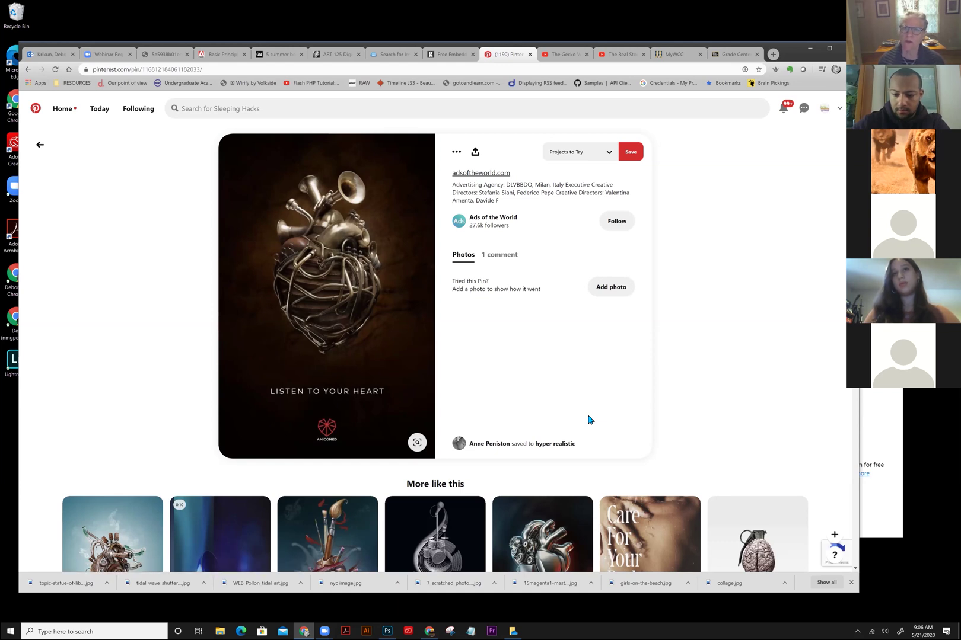
- Show the GEICO gecko and ETrade Baby video pages, and open the Print resource link from the Digital Imaging page
left_click(555, 55)
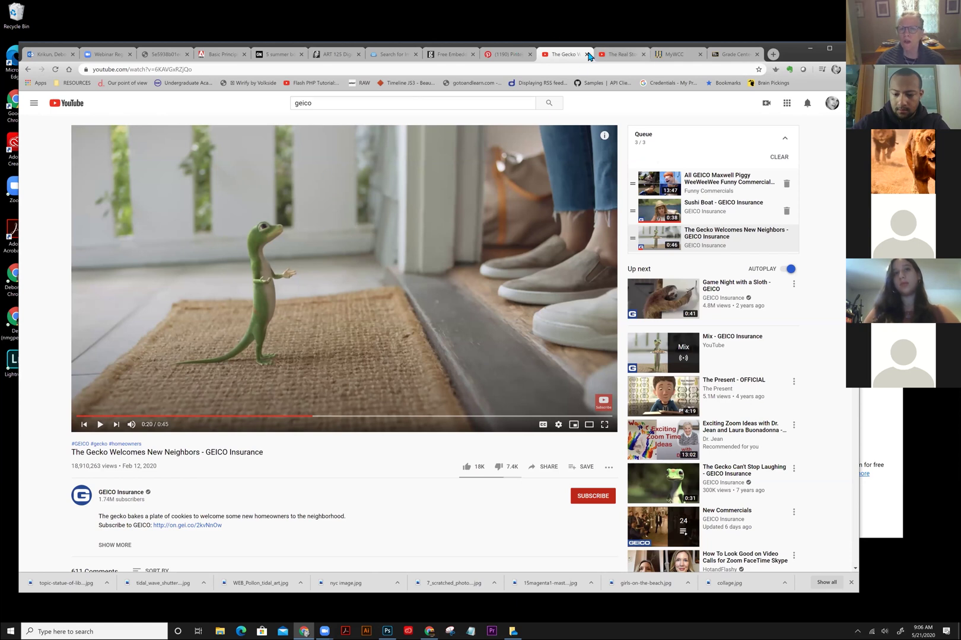
left_click(625, 57)
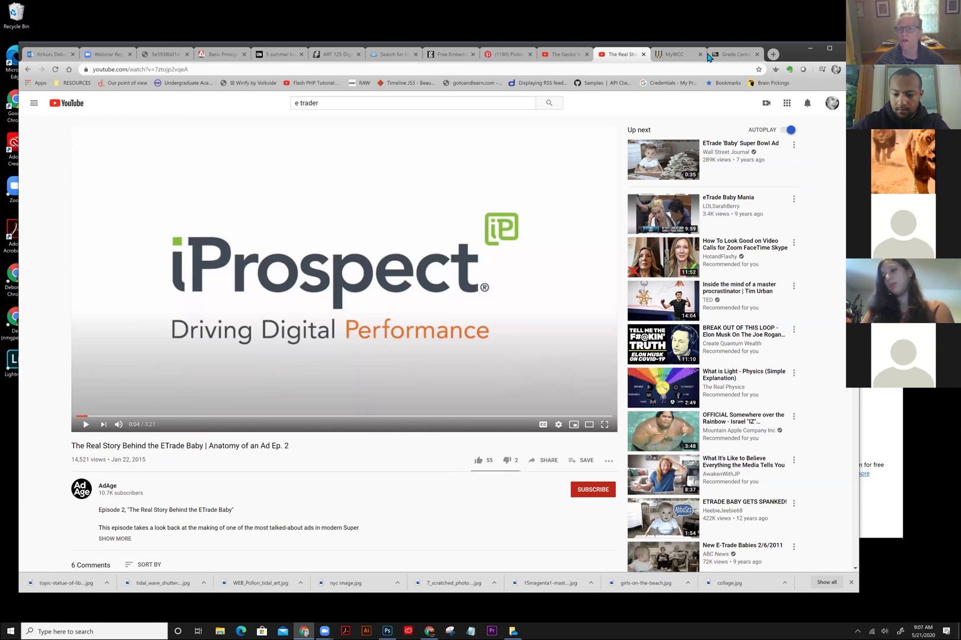
left_click(329, 57)
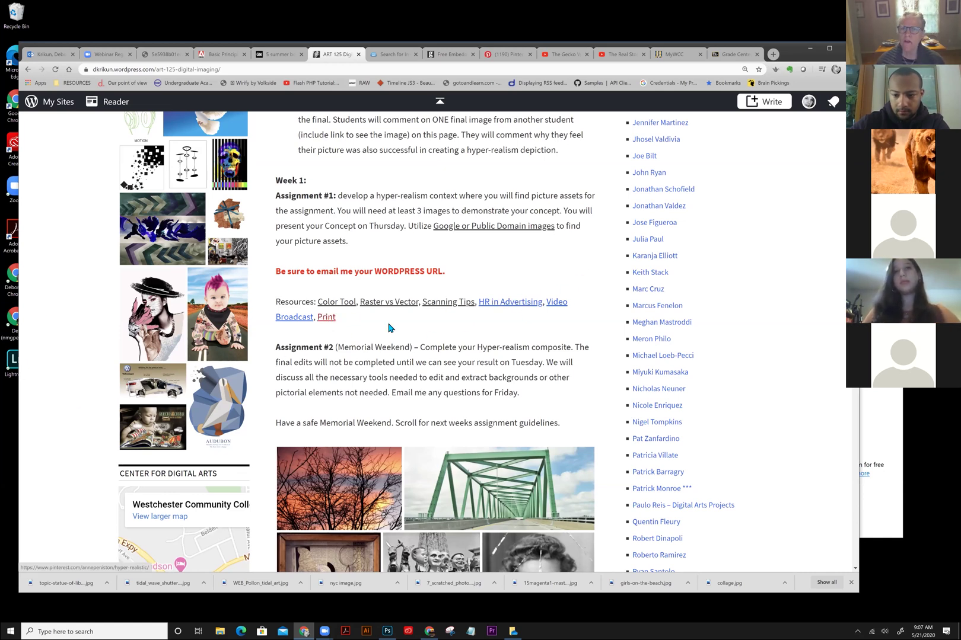
left_click(325, 319)
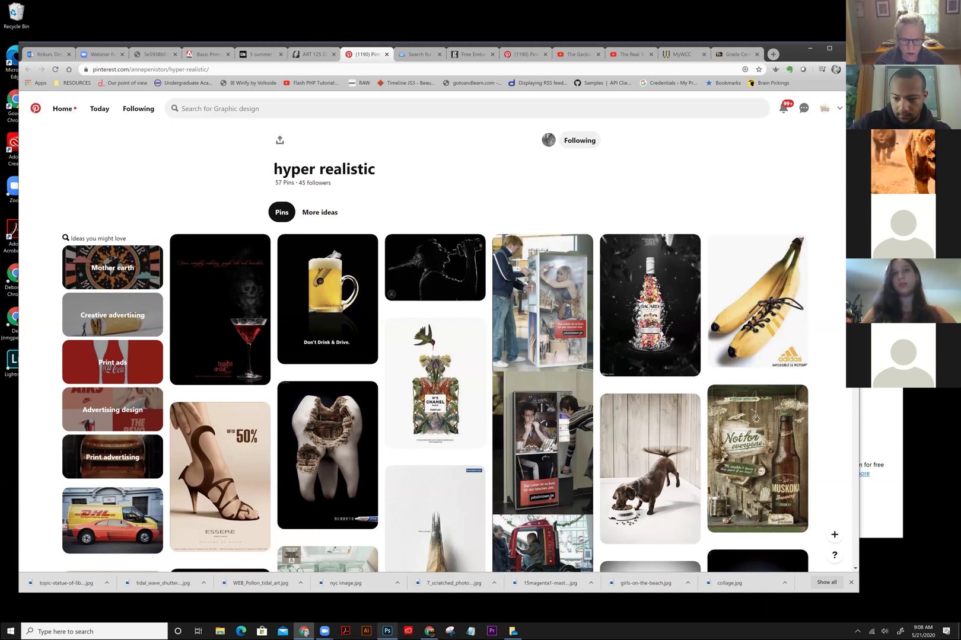
- Switch to Photoshop and look through the tidal art image, nyc image.jpg and the scratched portrait photo
left_click(387, 631)
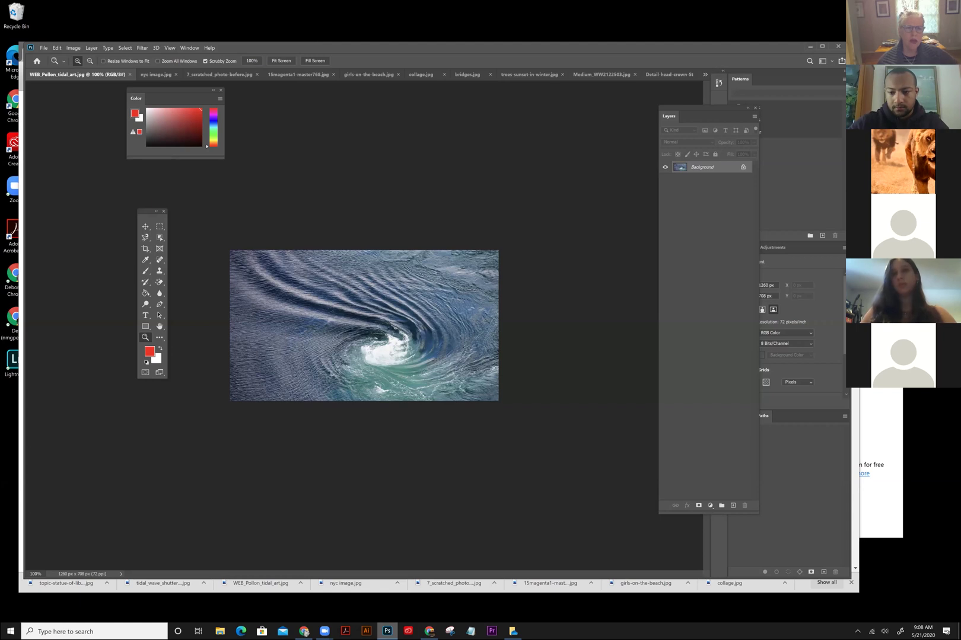
left_click(159, 77)
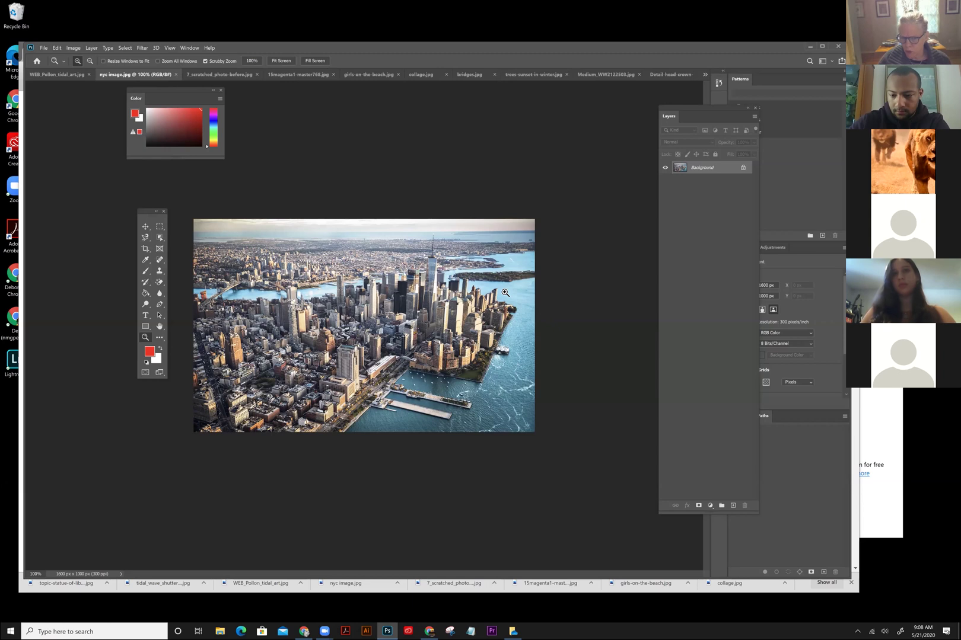
left_click(223, 76)
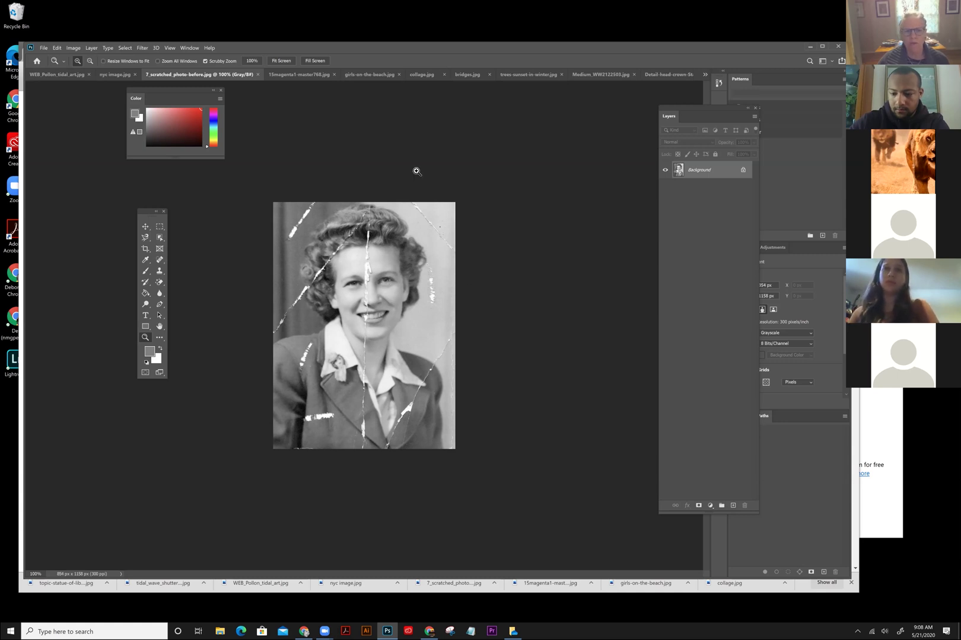
- Show 15magenta1-master768.jpg magnified to 300% to examine its composited animals
left_click(309, 76)
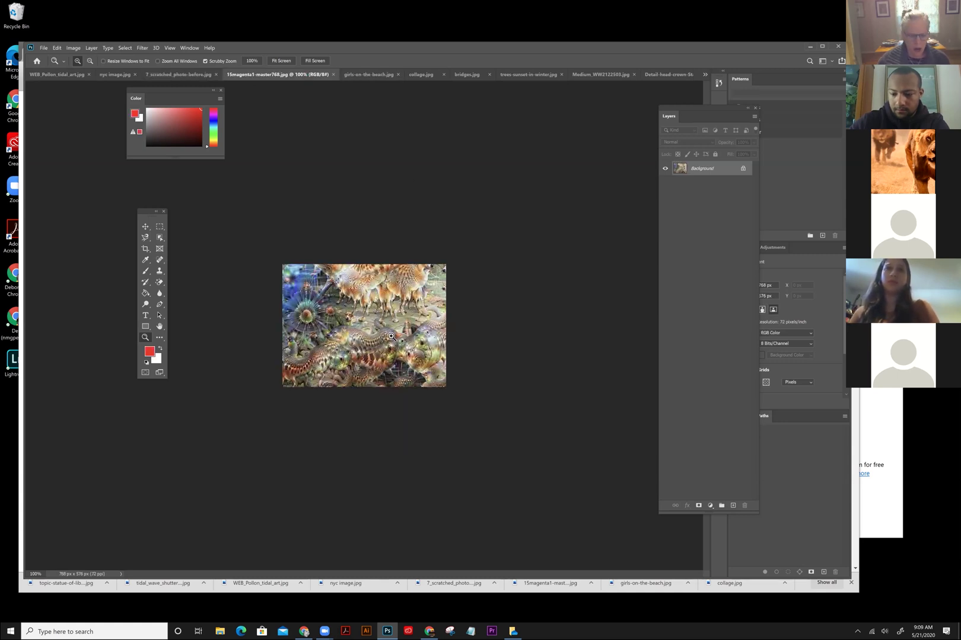
left_click(409, 344)
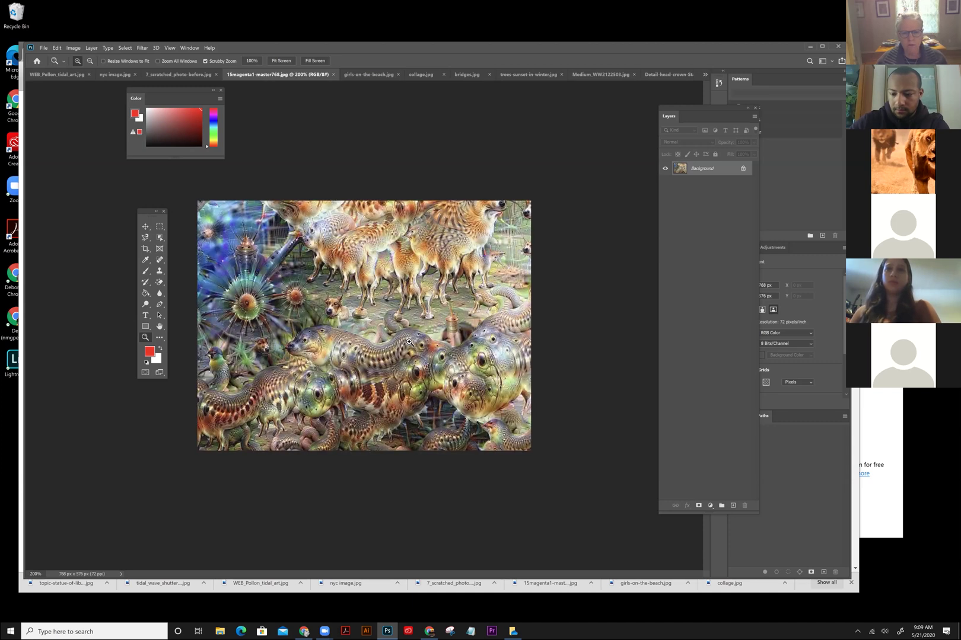
left_click(410, 337)
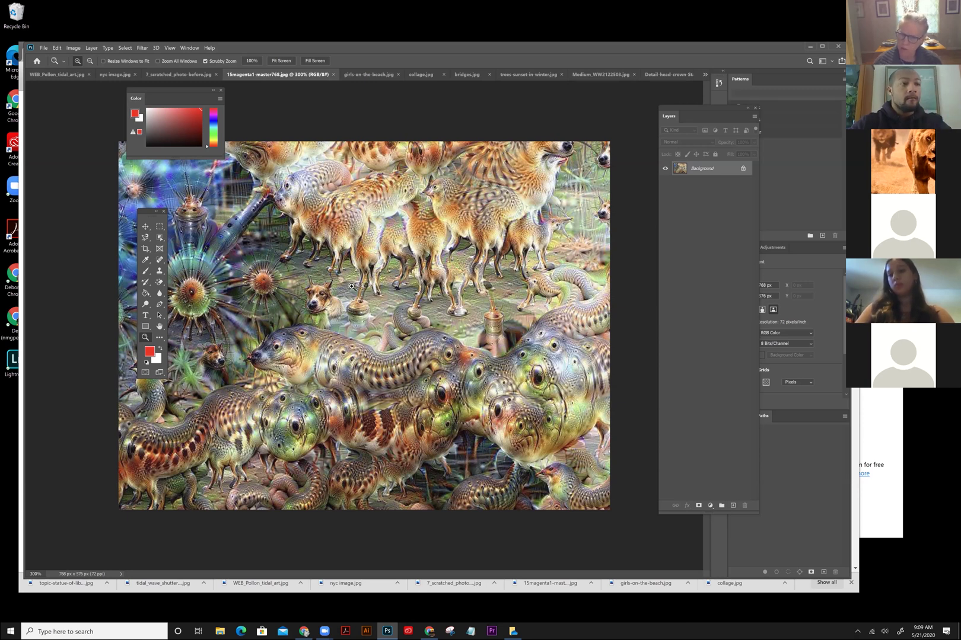
- Show girls-on-the-beach.jpg magnified to 300% to examine the masked figures
left_click(365, 75)
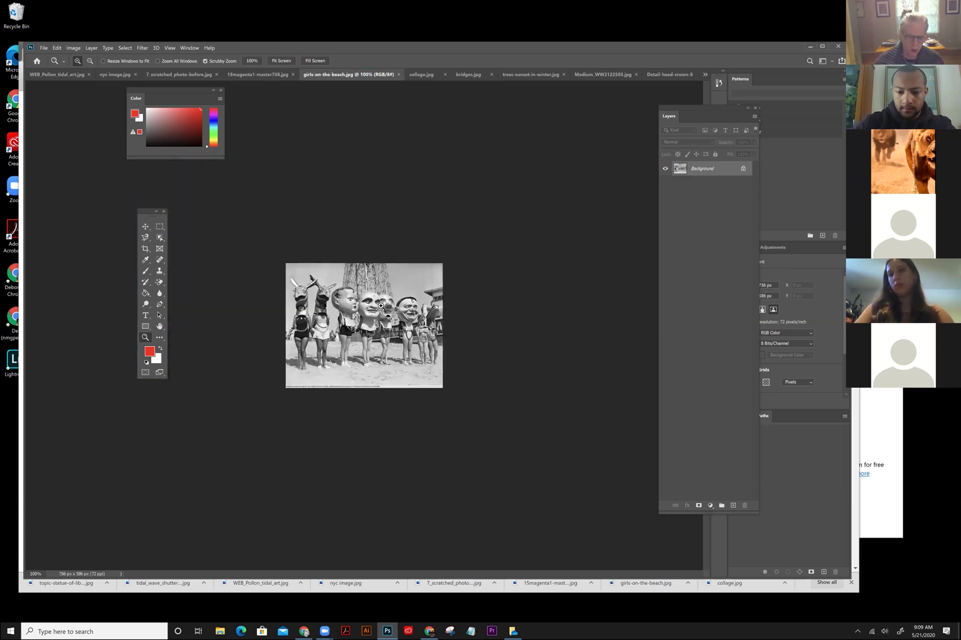
left_click(381, 305)
left_click(381, 305)
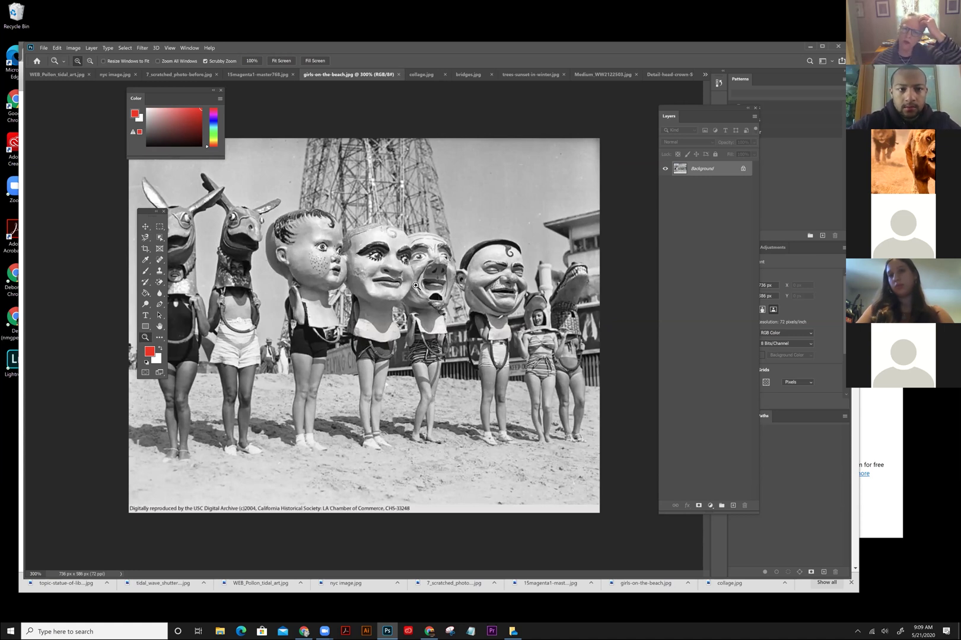
- Show collage.jpg magnified to 300% around the white cockatoo
left_click(421, 74)
left_click(380, 291)
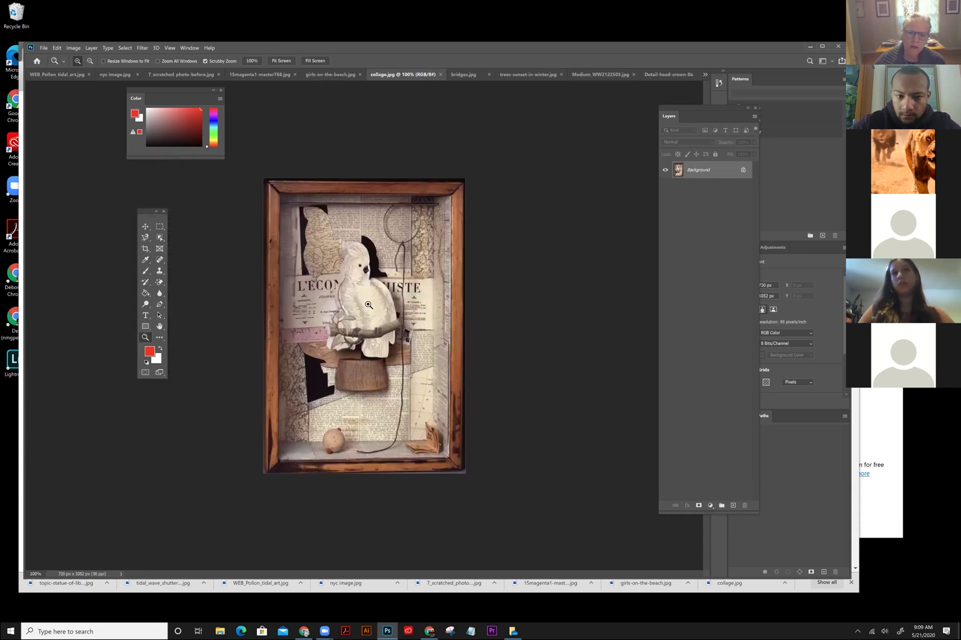
left_click(412, 291)
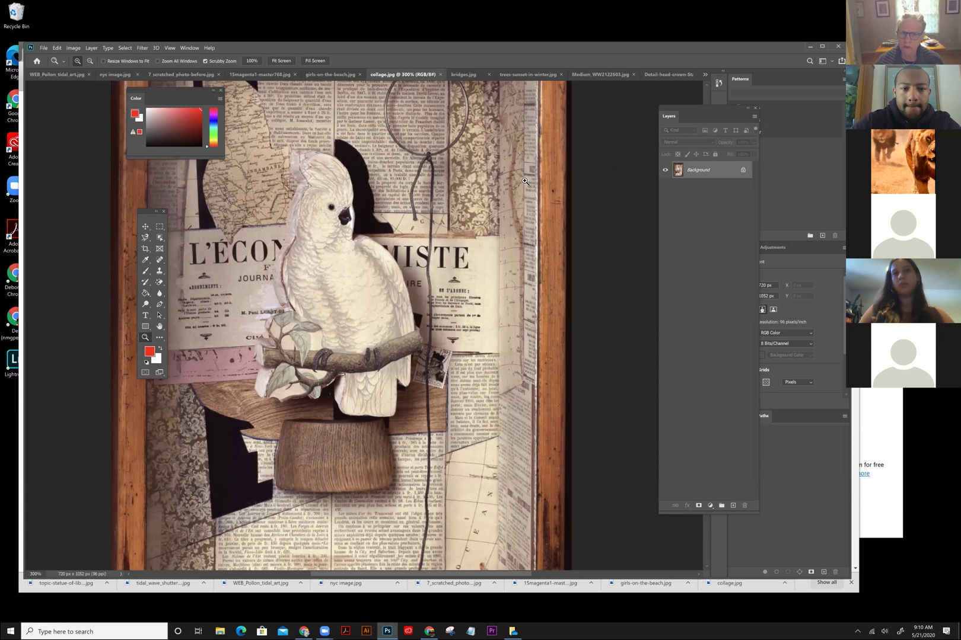
- Look through bridges.jpg, trees-sunset-in-winter.jpg, the elephant photo and the Statue of Liberty crown photo
left_click(458, 76)
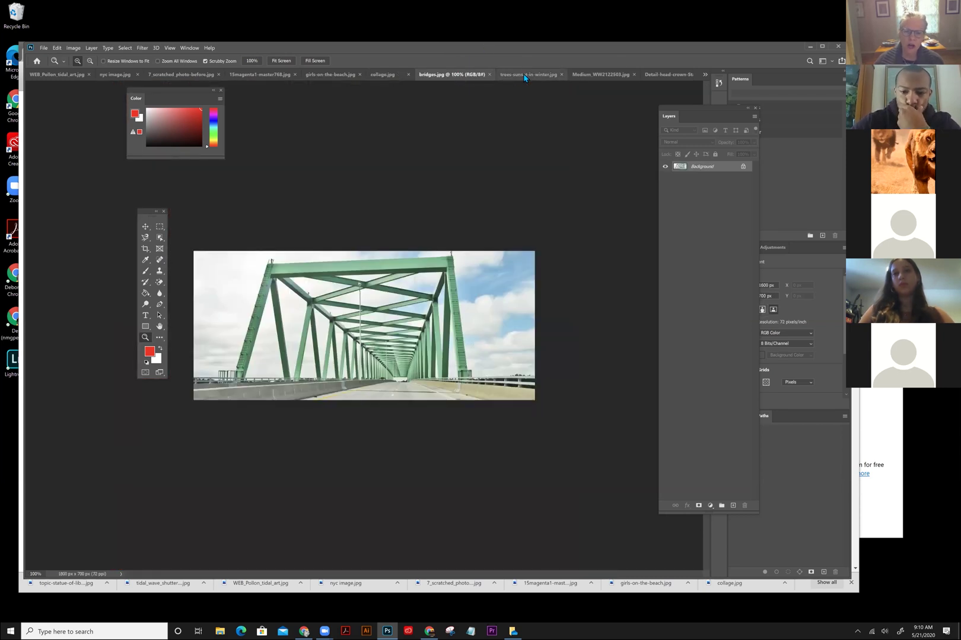
left_click(524, 76)
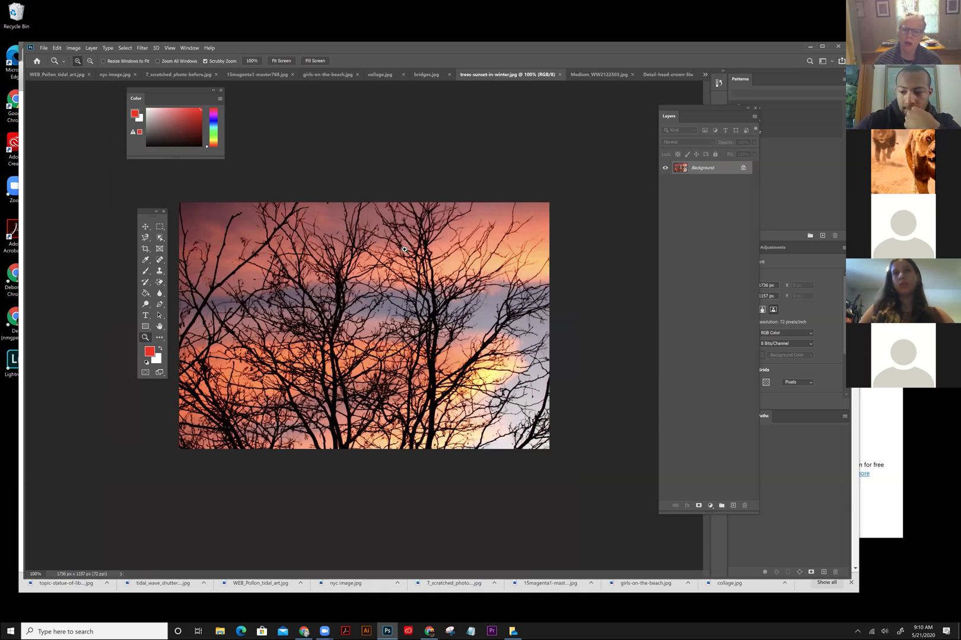
left_click(427, 75)
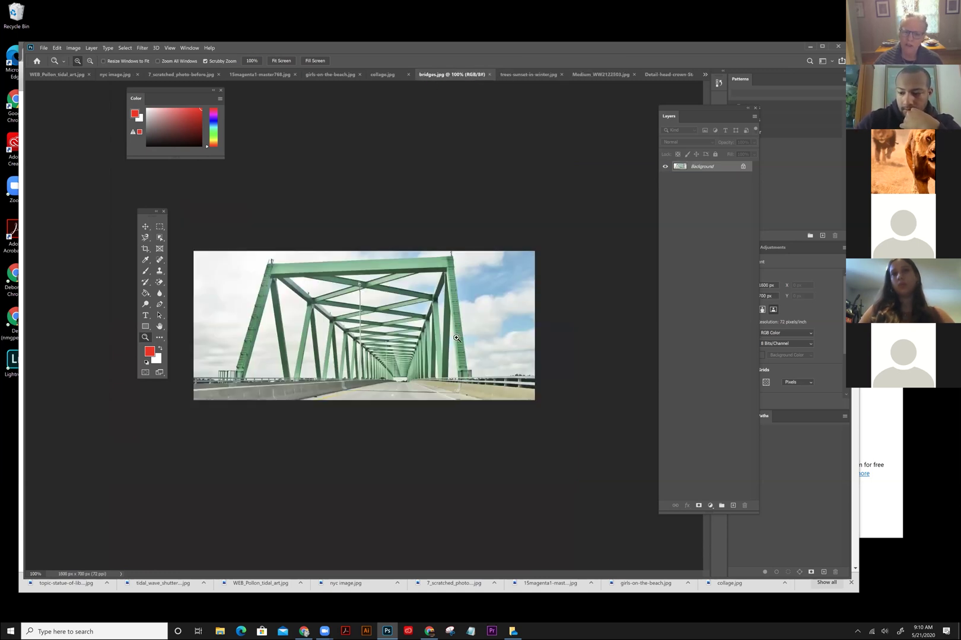
left_click(527, 75)
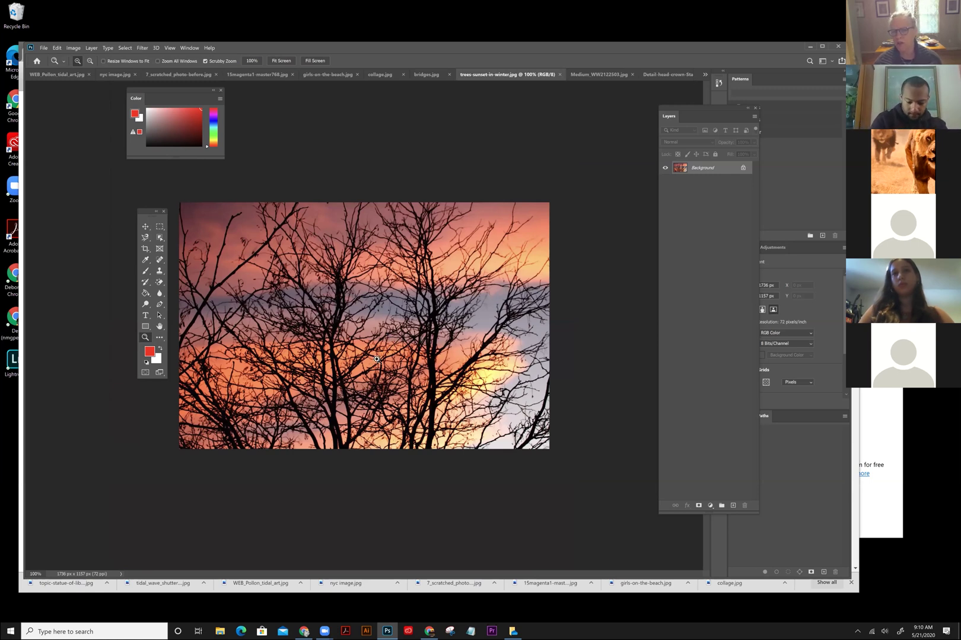
left_click(597, 75)
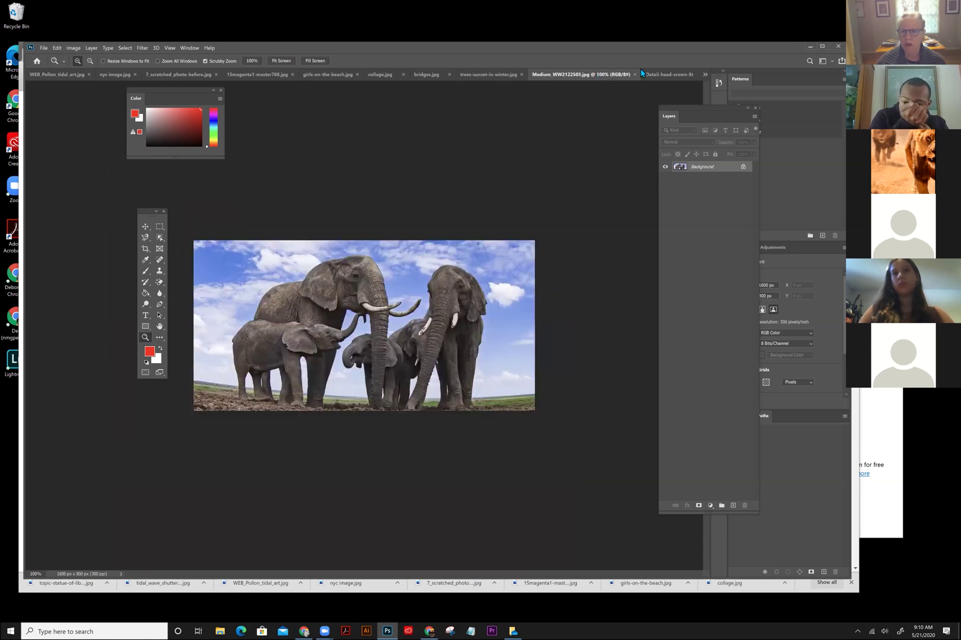
left_click(667, 76)
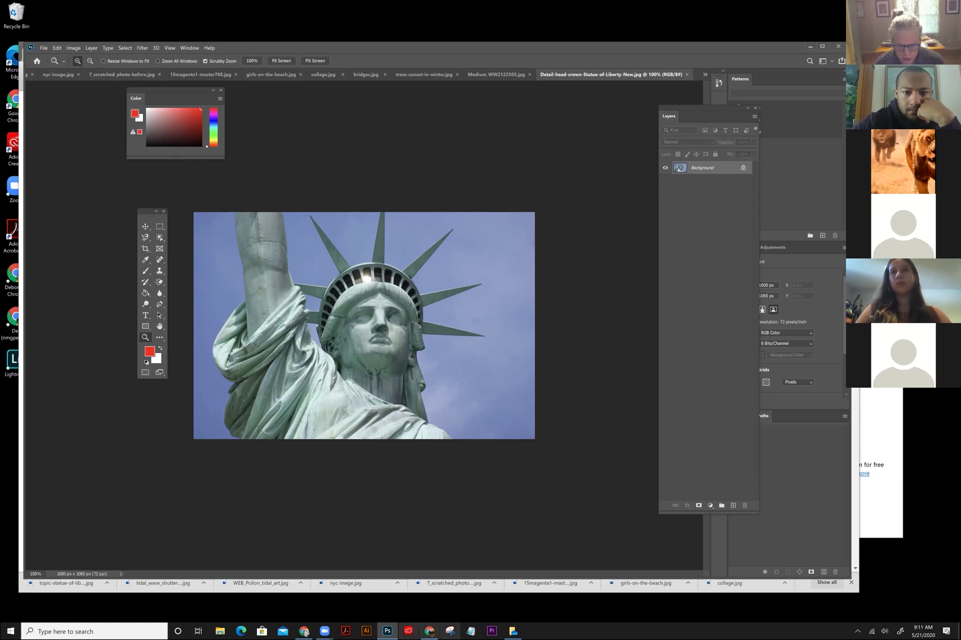
- Switch to Chrome and, from the ART 125 course page, open the fourth student's website in the AA Summer 2020 list
left_click(304, 632)
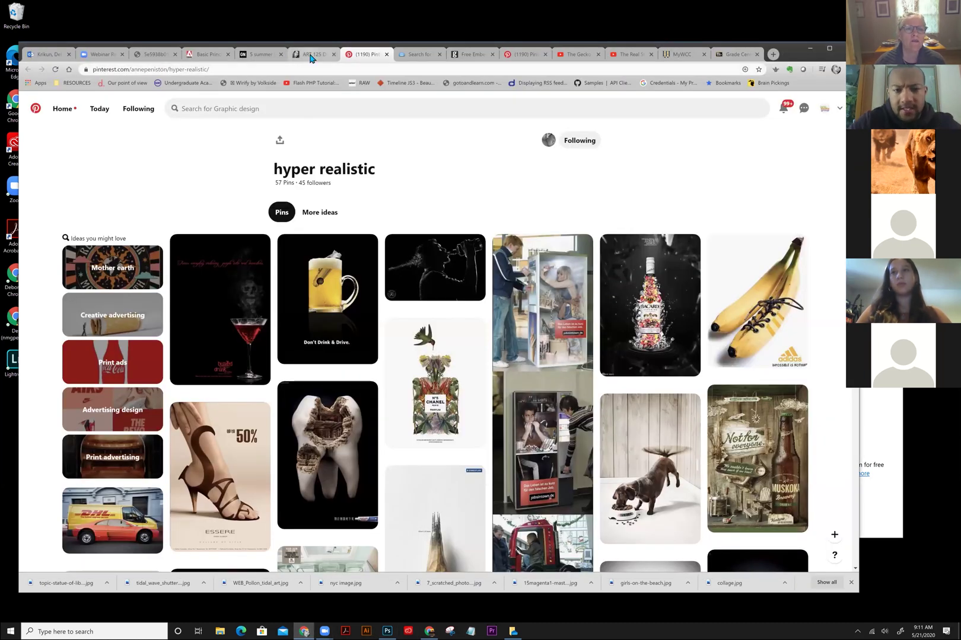
left_click(312, 54)
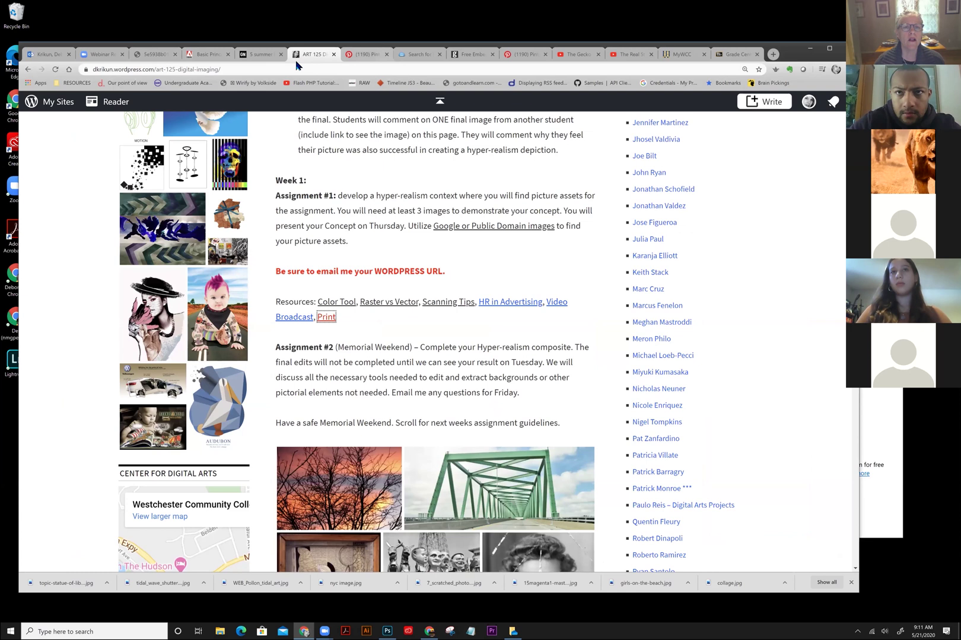
scroll(733, 279, "up", 4)
scroll(734, 279, "up", 10)
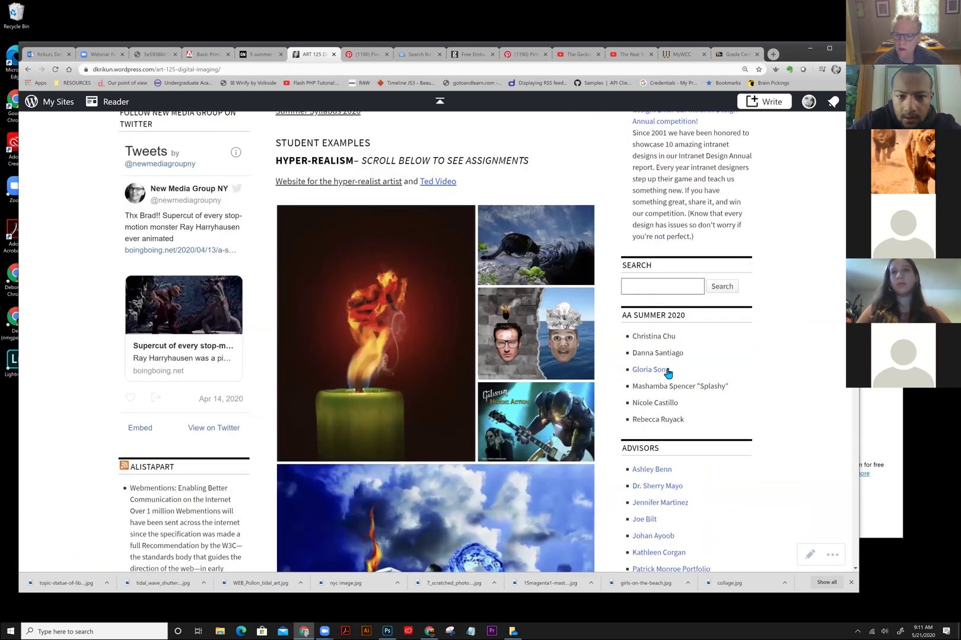
left_click(668, 390)
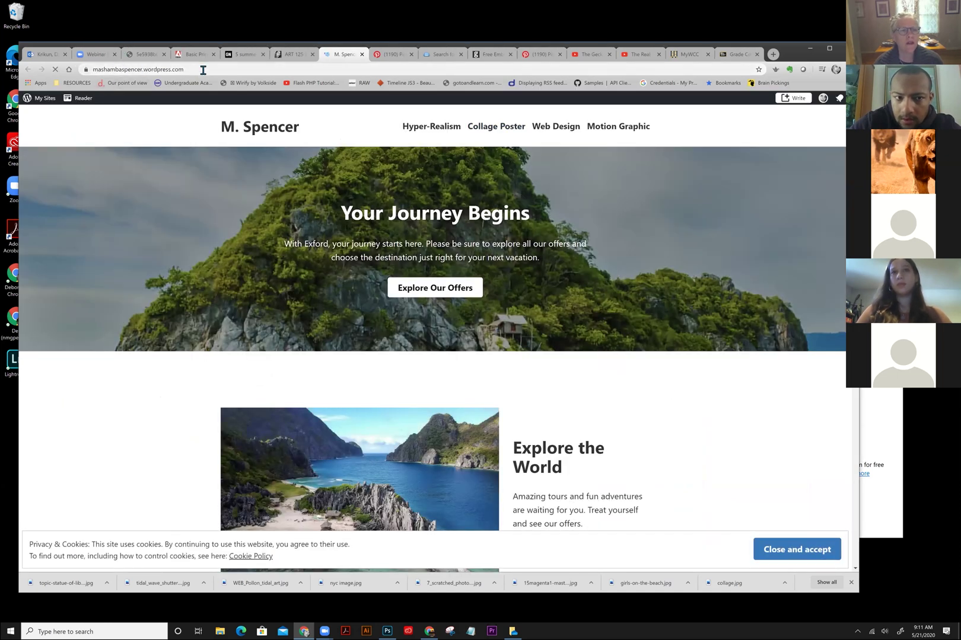
left_click(164, 69)
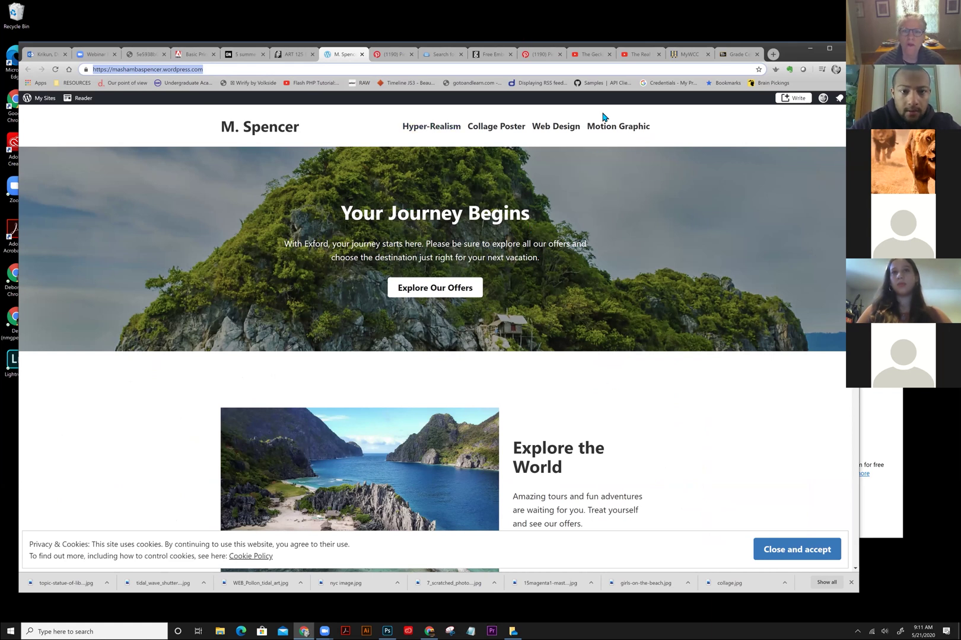
- From the course page, open the last AA Summer 2020 student's site and read the Hyper-realism concept and Cruise Idea 1
left_click(295, 55)
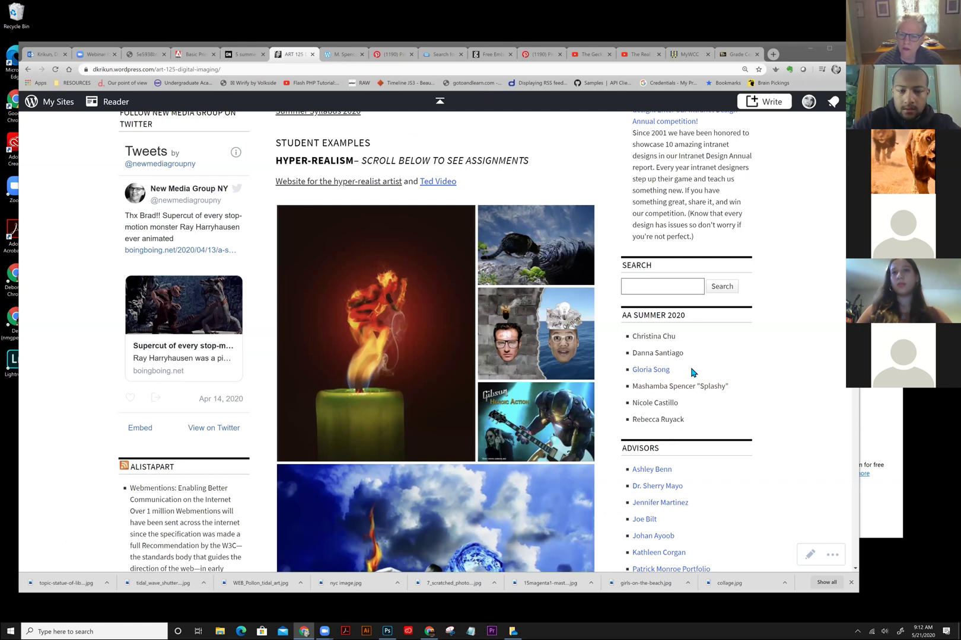
left_click(660, 421)
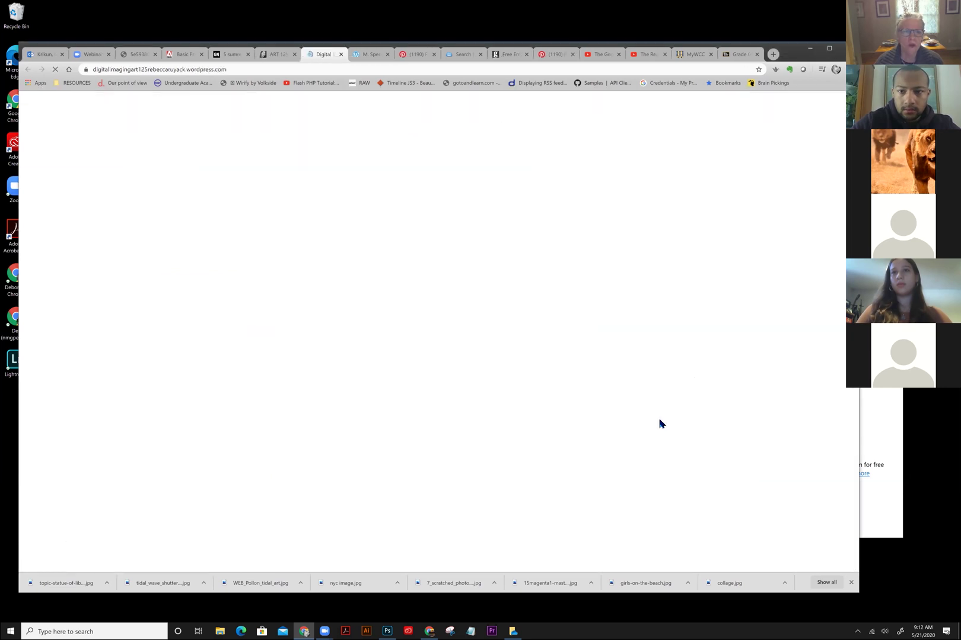
mouse_move(422, 199)
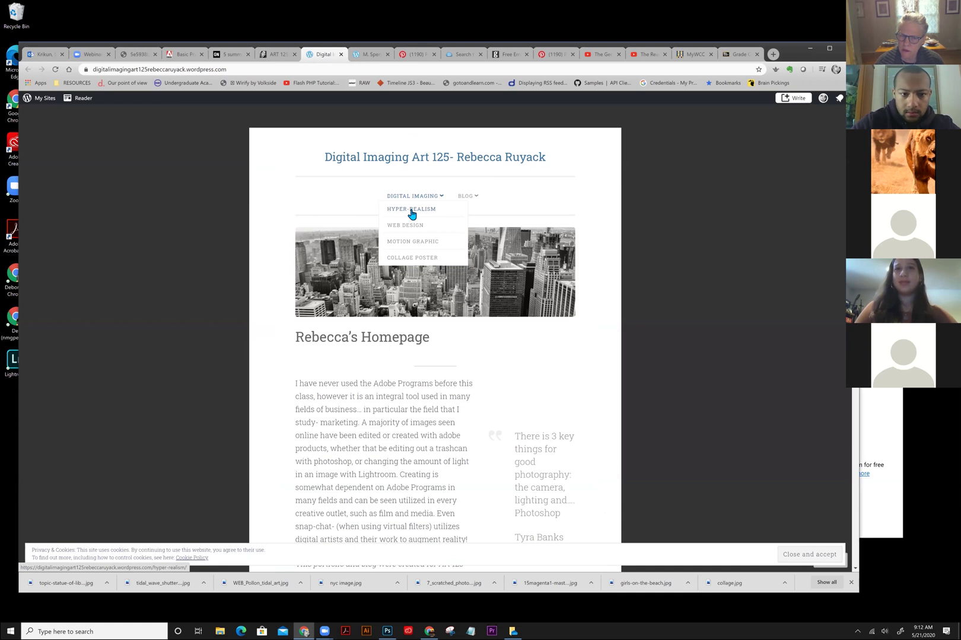
left_click(411, 210)
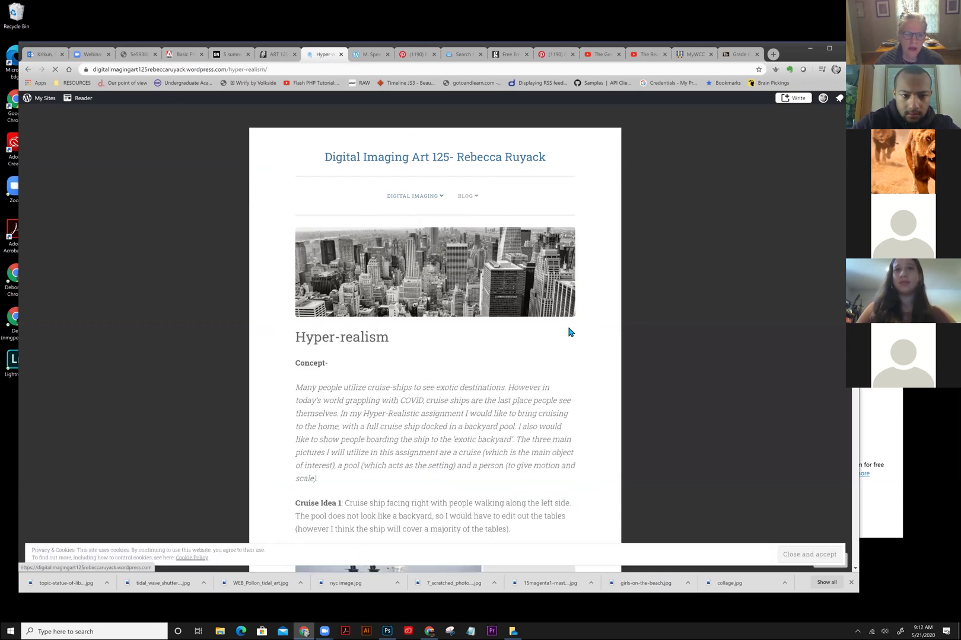
scroll(572, 331, "down", 2)
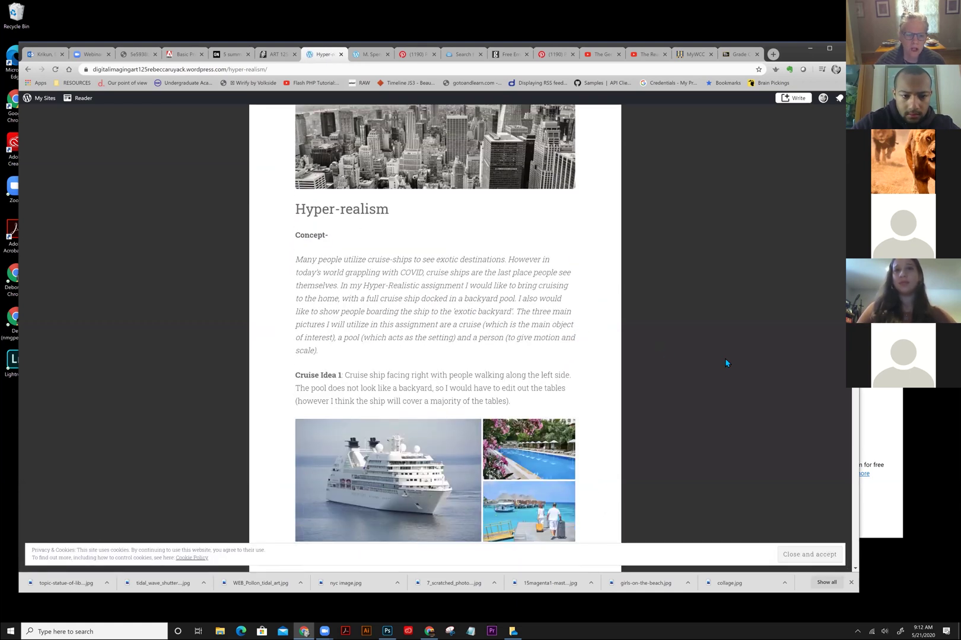
scroll(725, 360, "down", 2)
scroll(726, 359, "up", 1)
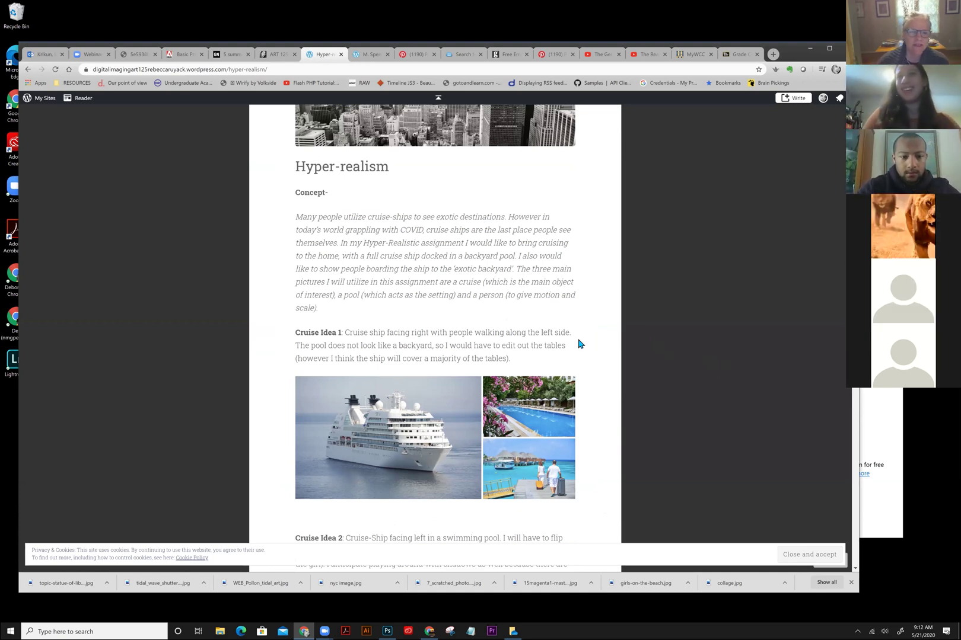
scroll(530, 248, "down", 1)
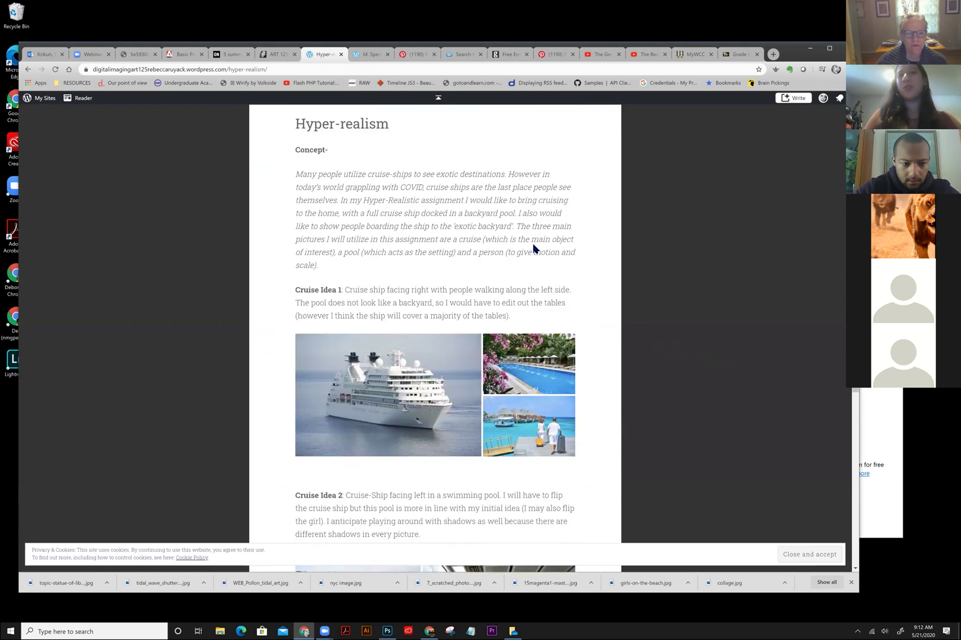
- View the enlarged Cruise Idea 1 pictures of the white cruise ship, the swimming pool and the couple on the dock
left_click(436, 360)
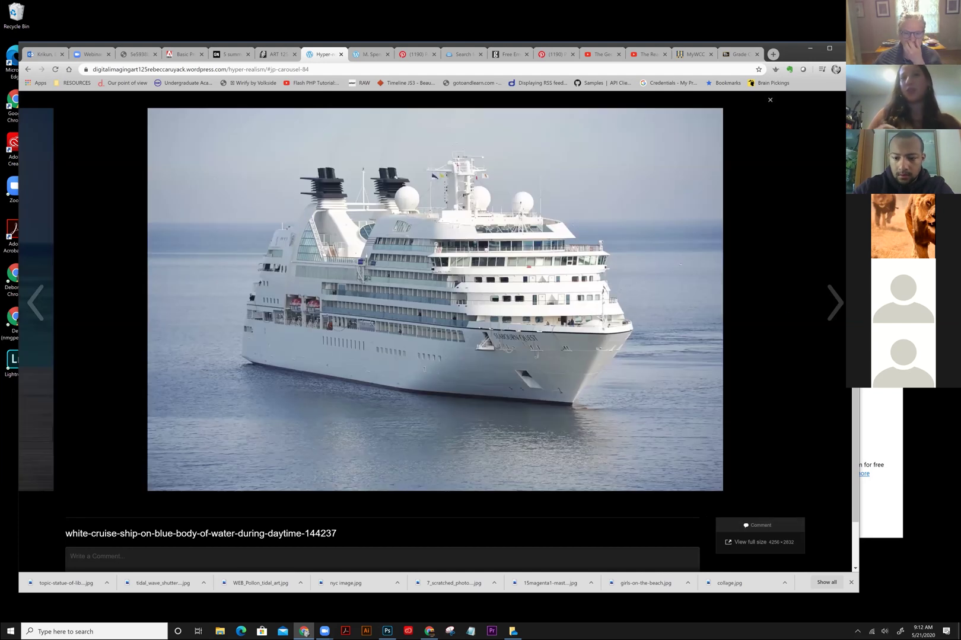
left_click(835, 302)
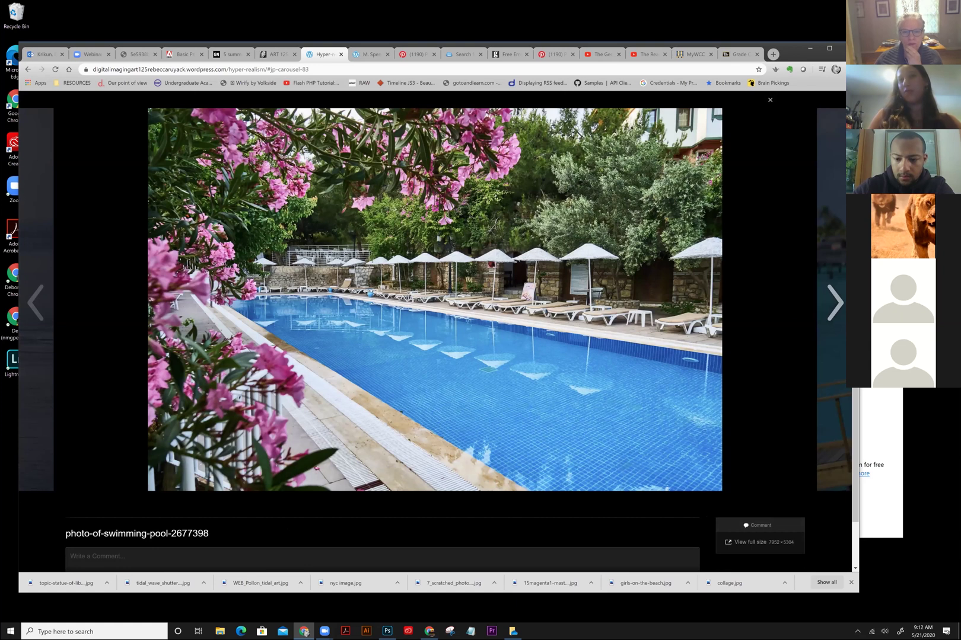
left_click(835, 303)
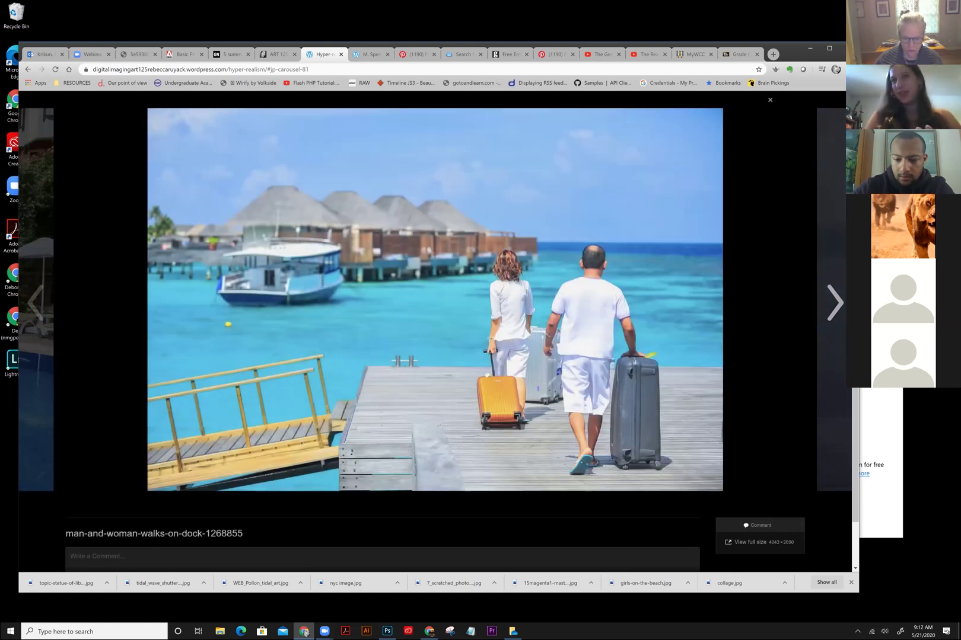
key("XF86AudioRaiseVolume")
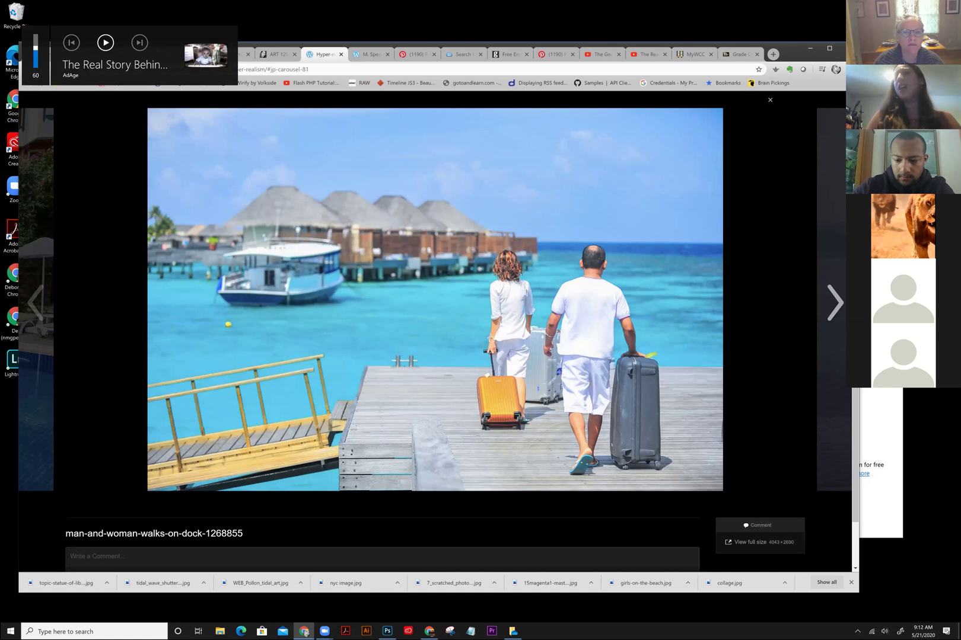
key("Right")
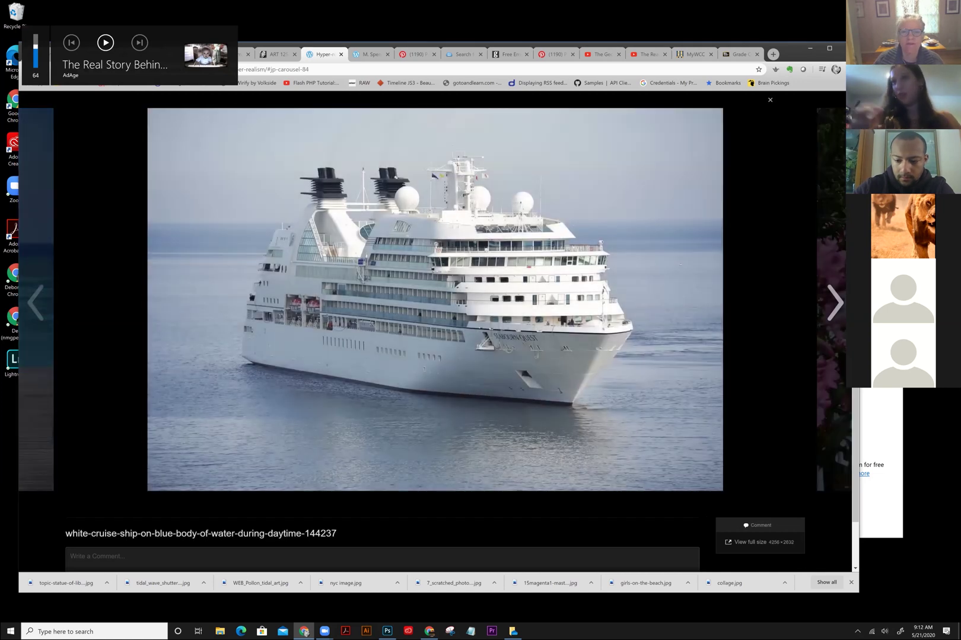
key("Left")
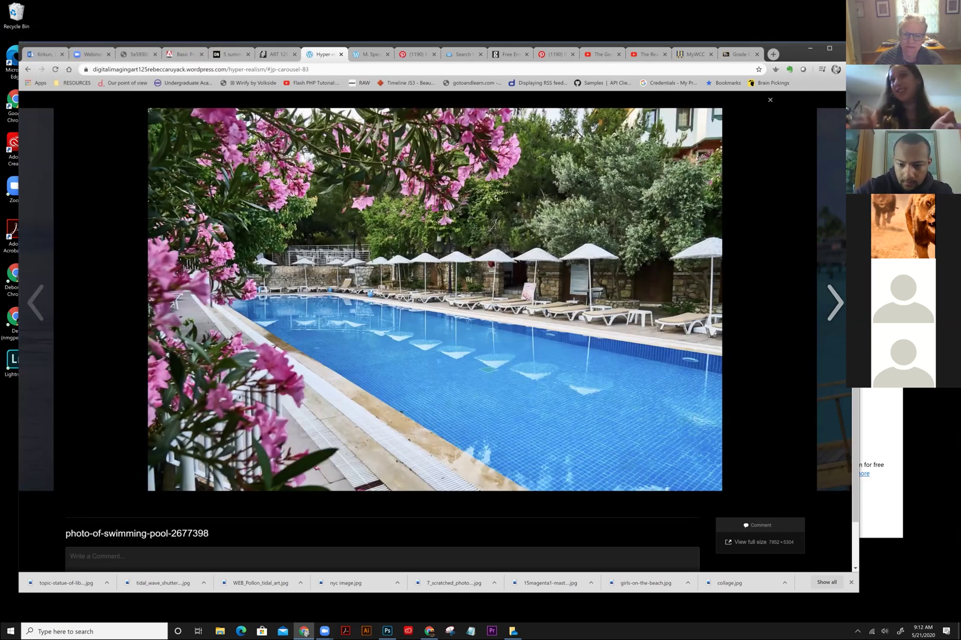
key("Left")
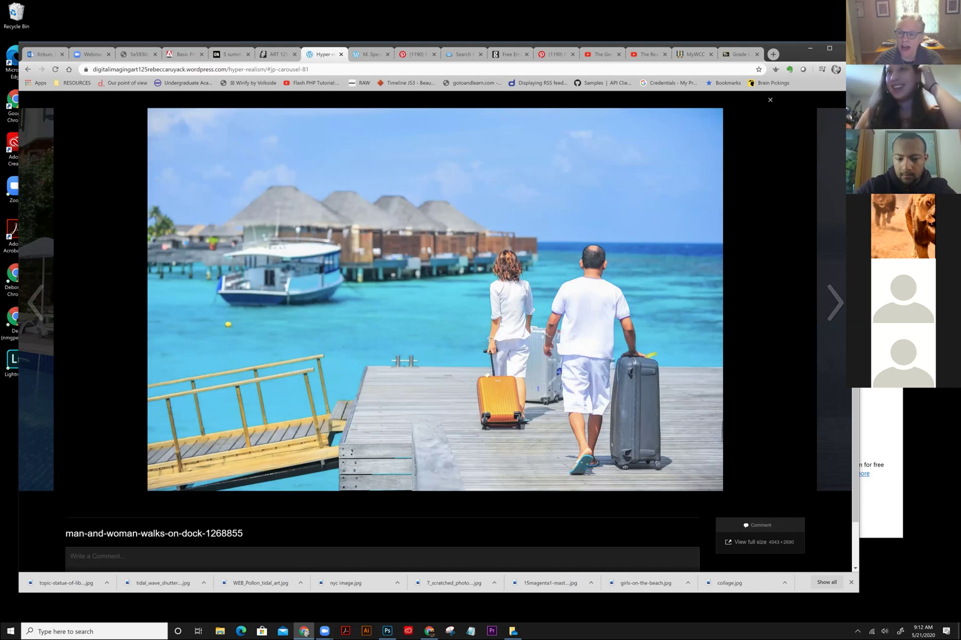
key("Right")
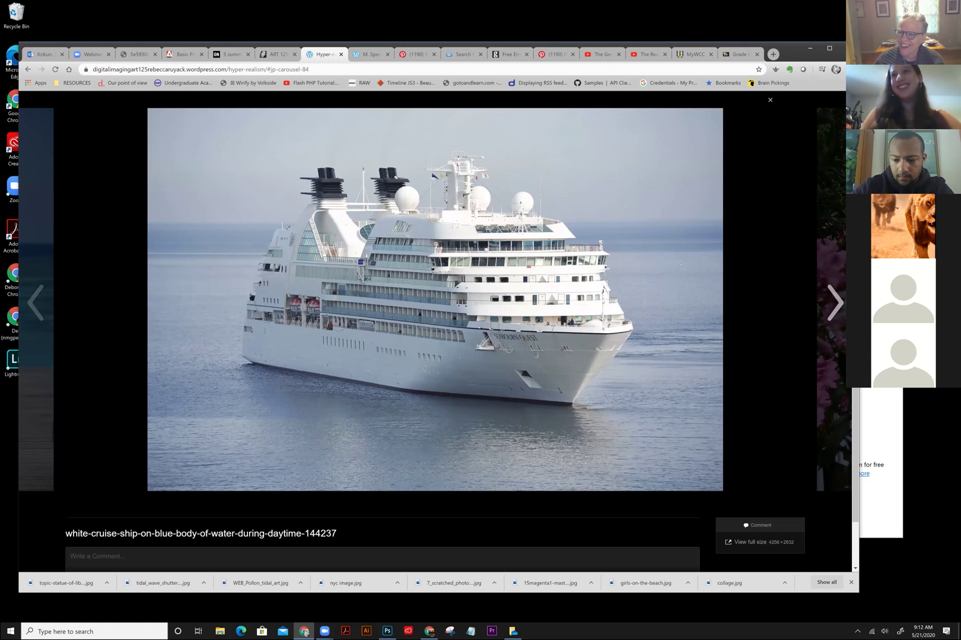
key("Left")
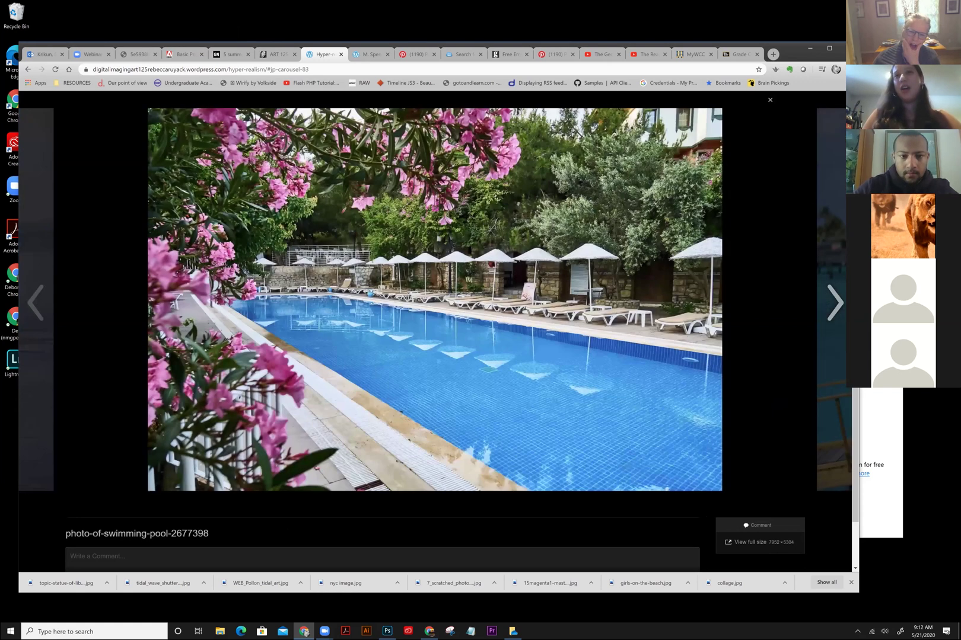
left_click(769, 104)
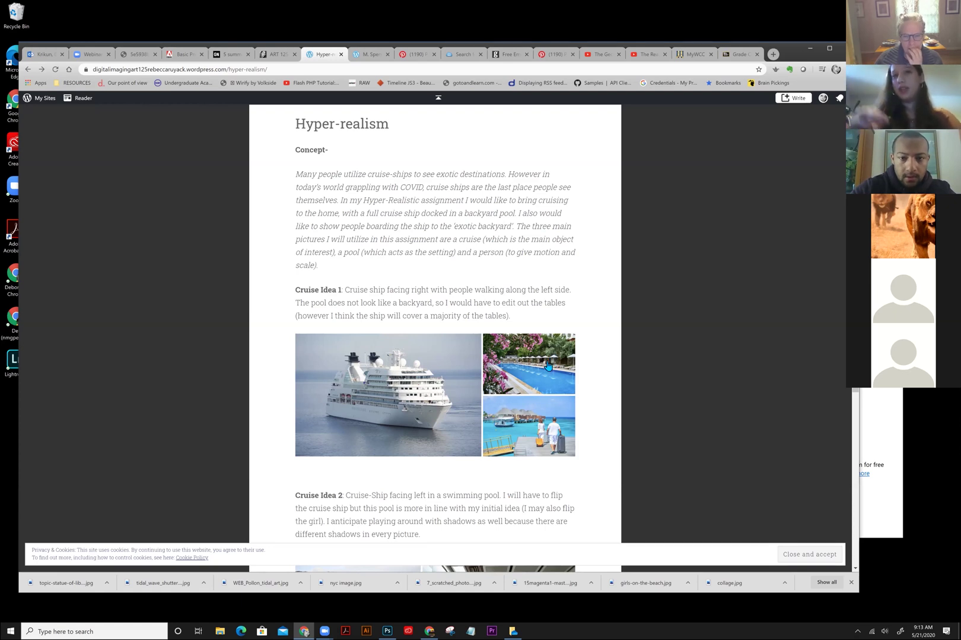
- View the enlarged Cruise Idea 2 pictures of the masked traveller, the white ship and the rooftop pool, and return to the Hyper-realism page
scroll(547, 367, "down", 5)
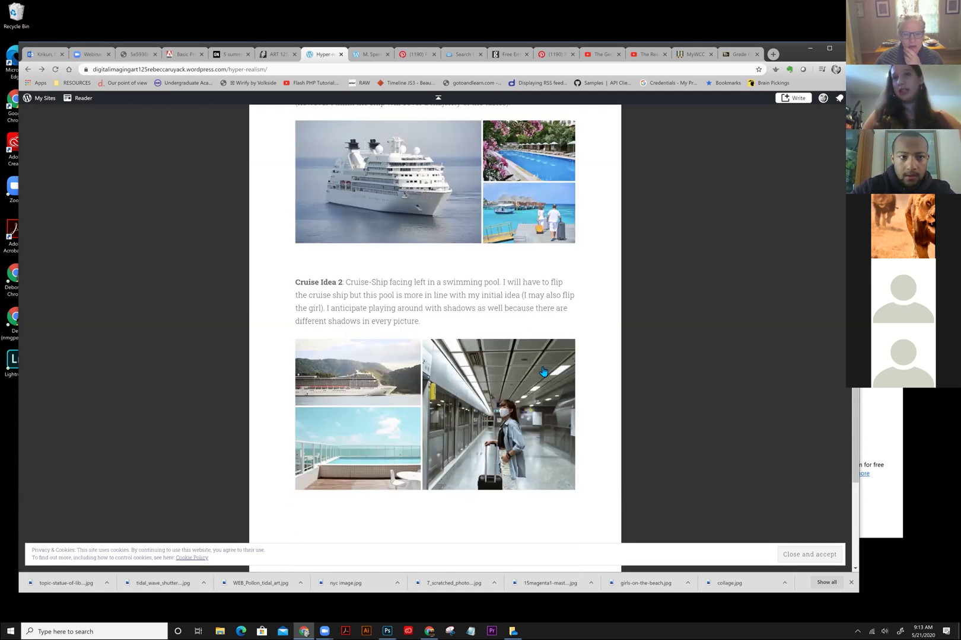
left_click(540, 324)
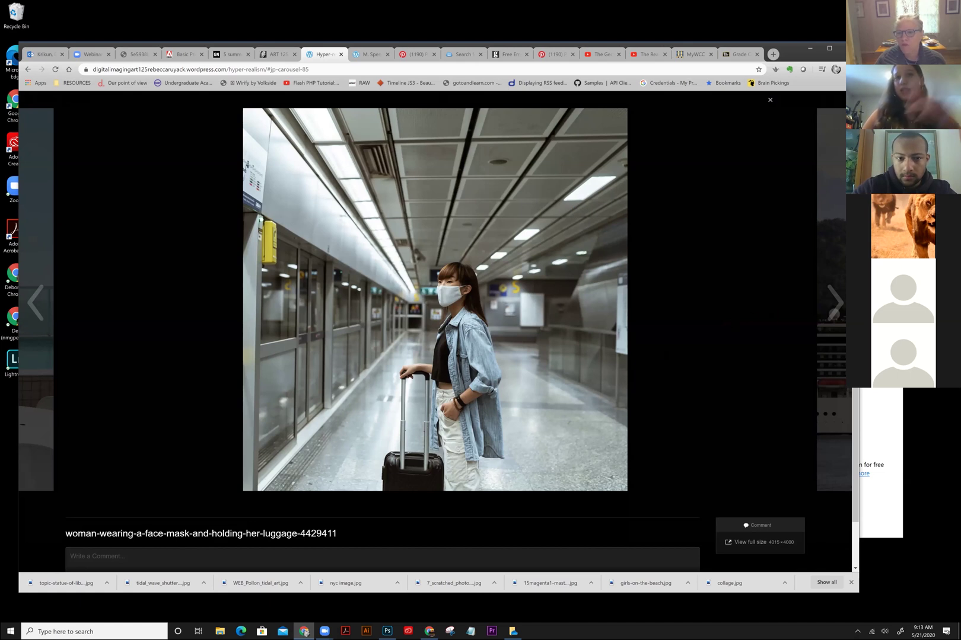
left_click(835, 302)
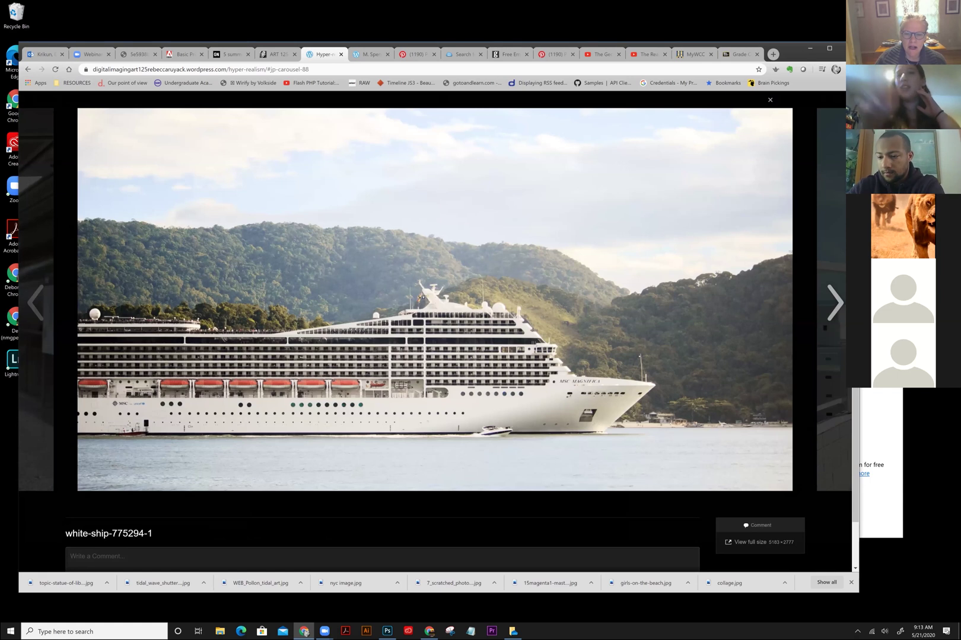
key("Right")
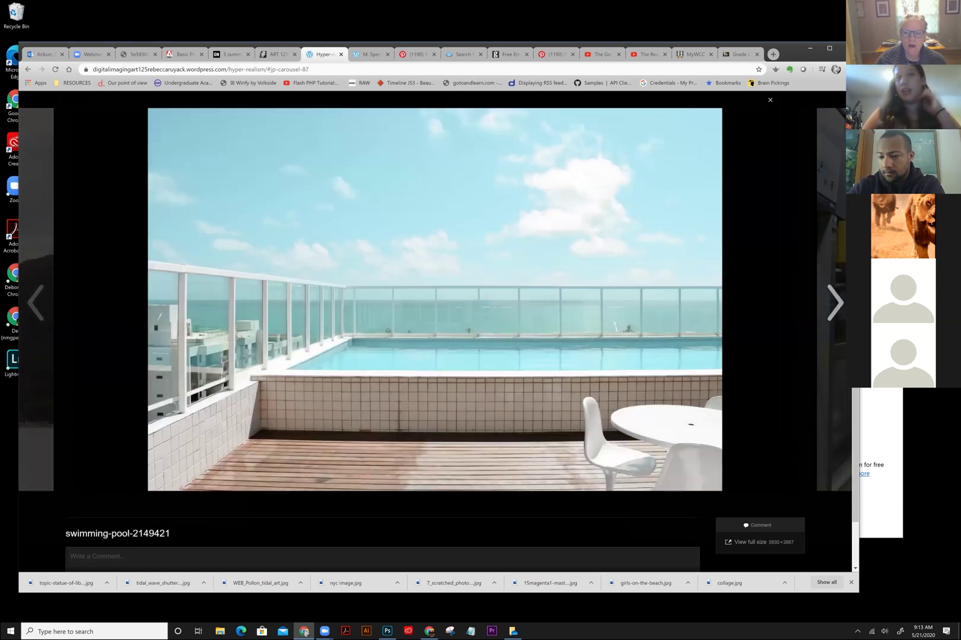
key("Right")
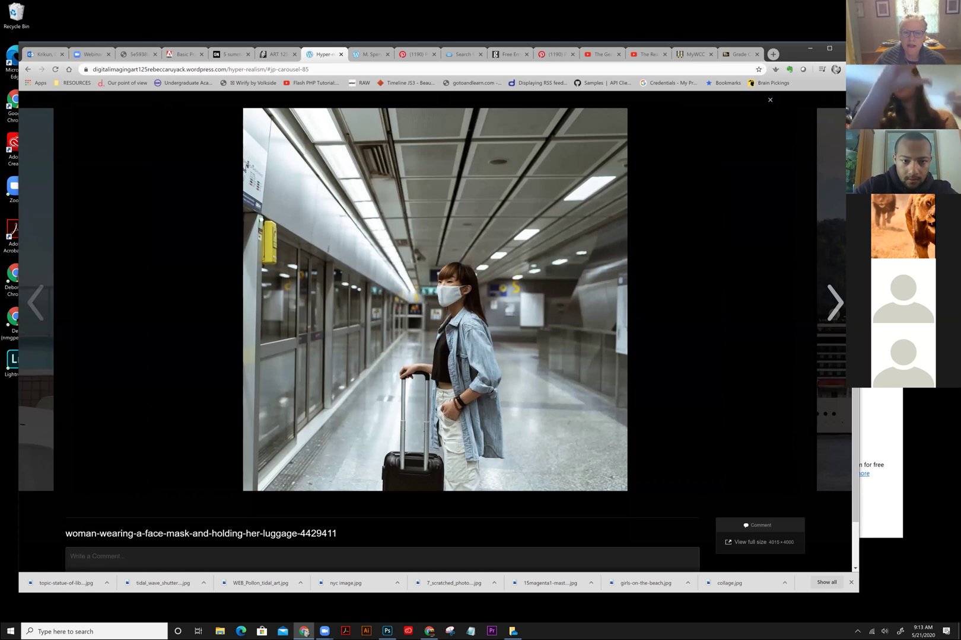
key("Right")
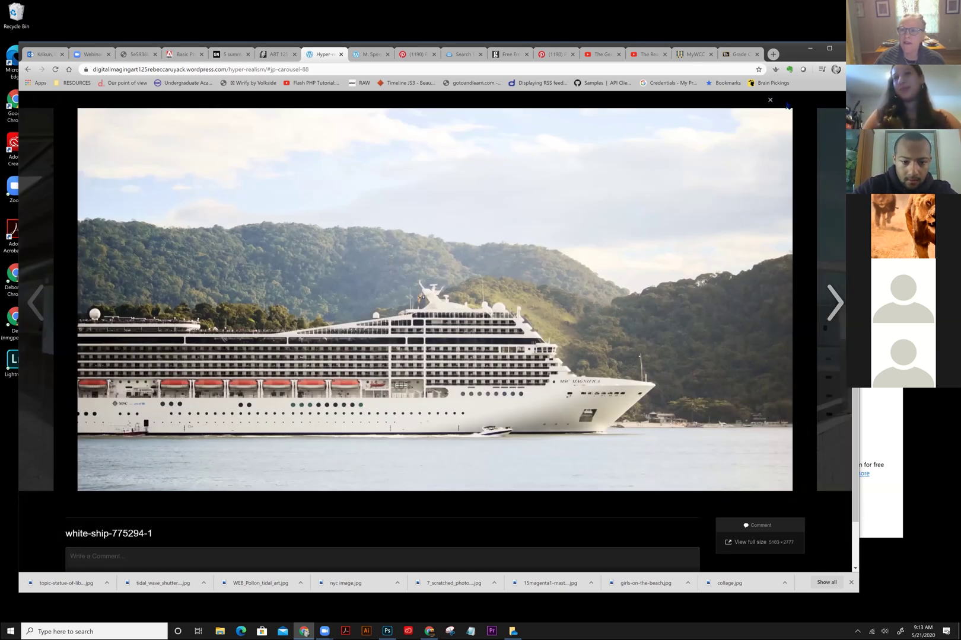
left_click(770, 101)
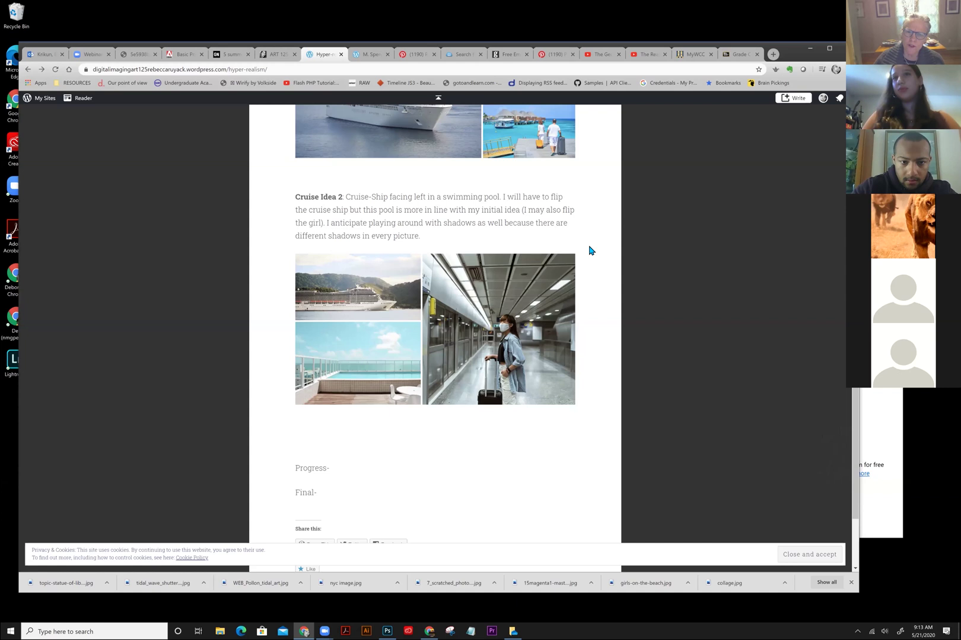
scroll(550, 265, "up", 3)
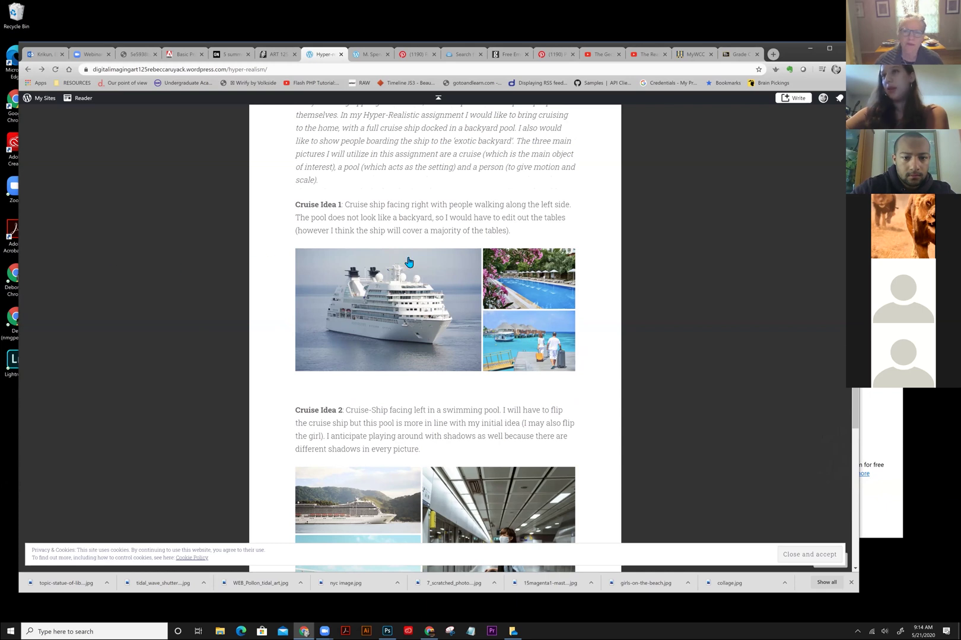
- Reopen the fourth AA Summer 2020 student's site from the course page and show its Hyper-Realism concept page
left_click(288, 56)
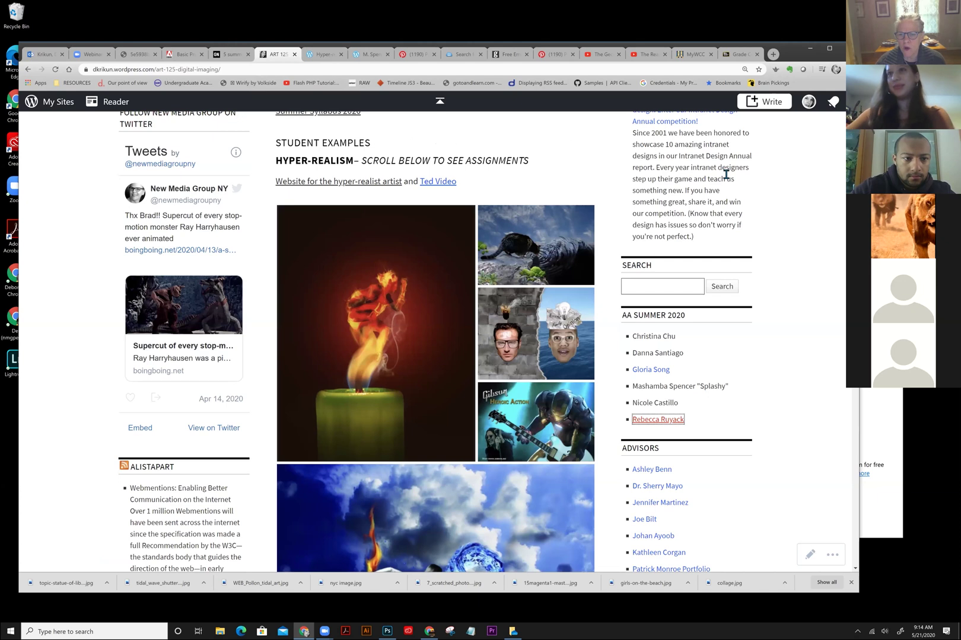
left_click(668, 388)
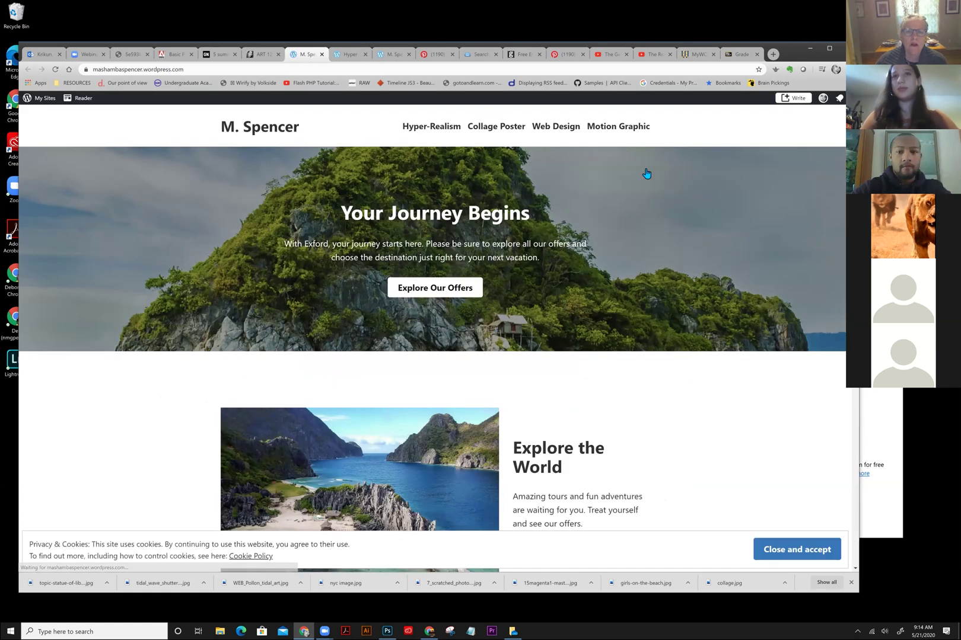
left_click(435, 129)
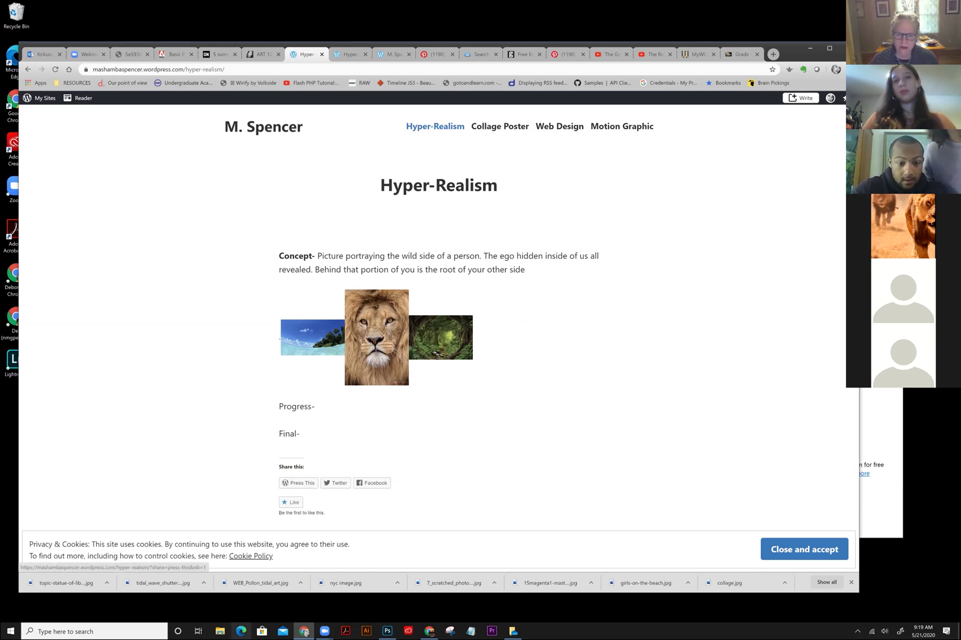
- Switch to Photoshop with the Statue of Liberty crown photo in view
mouse_move(387, 633)
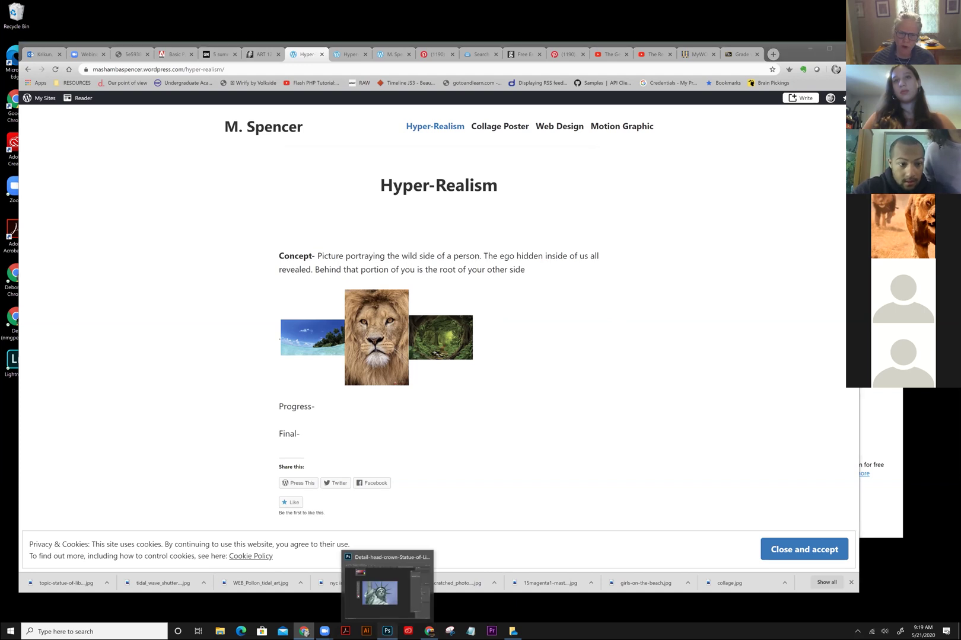
left_click(387, 593)
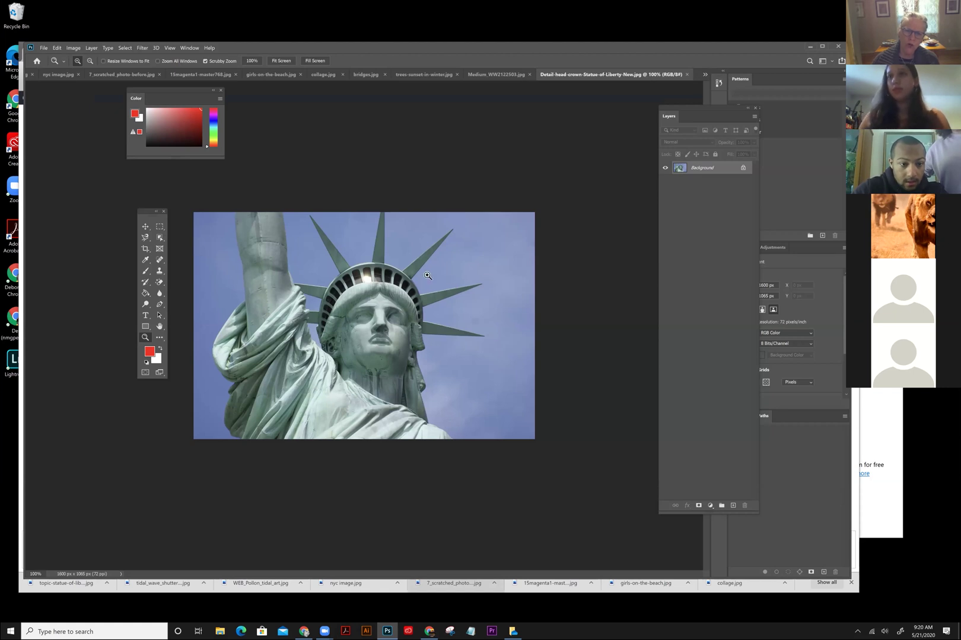
- Outline the two upper spikes on the side of the crown away from the raised arm with the Polygonal Lasso, following the crown edge between them
left_click(395, 298)
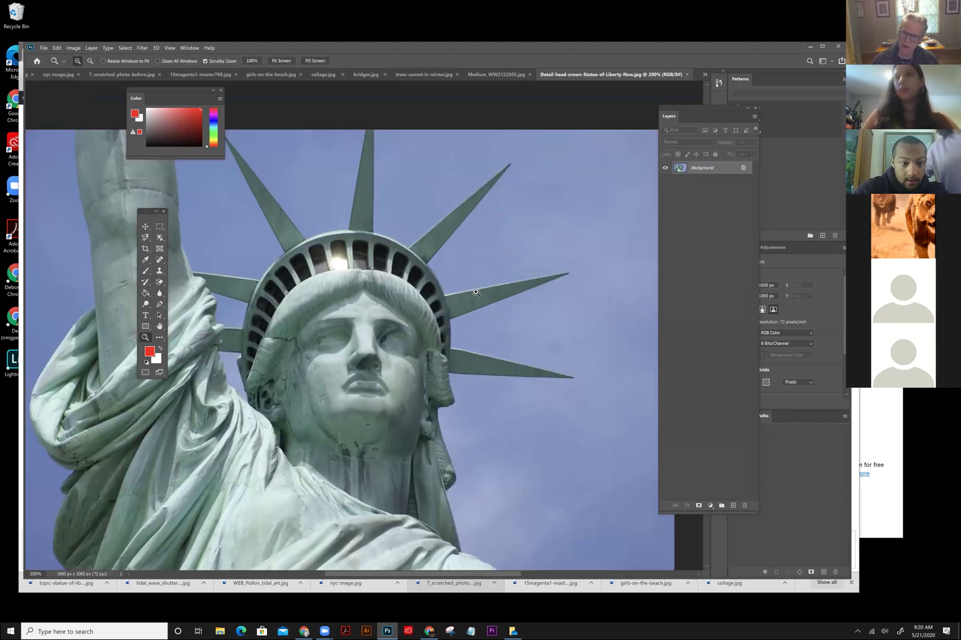
left_click(145, 239)
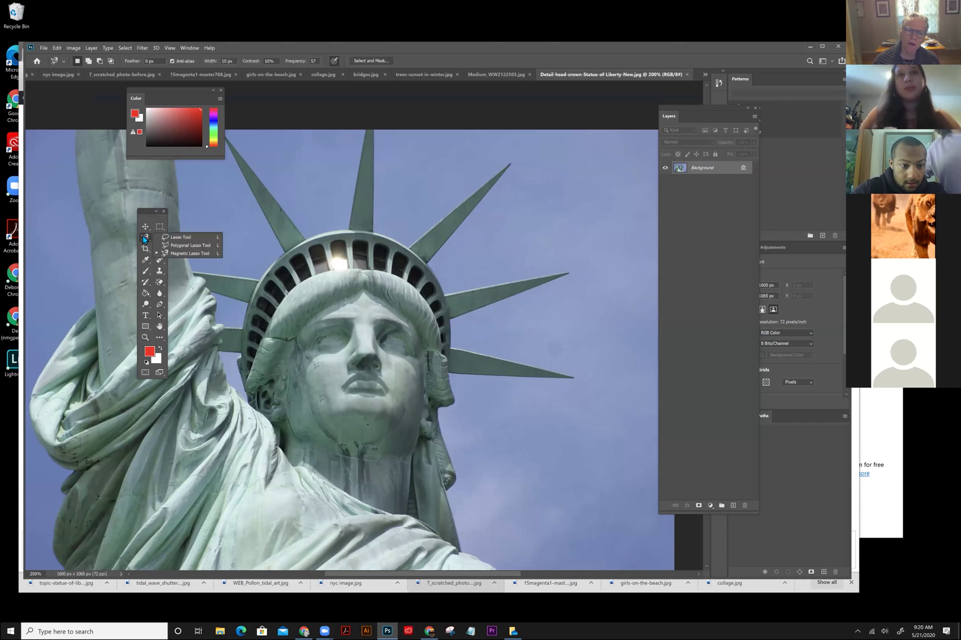
left_click(190, 245)
left_click(422, 245)
left_click(511, 161)
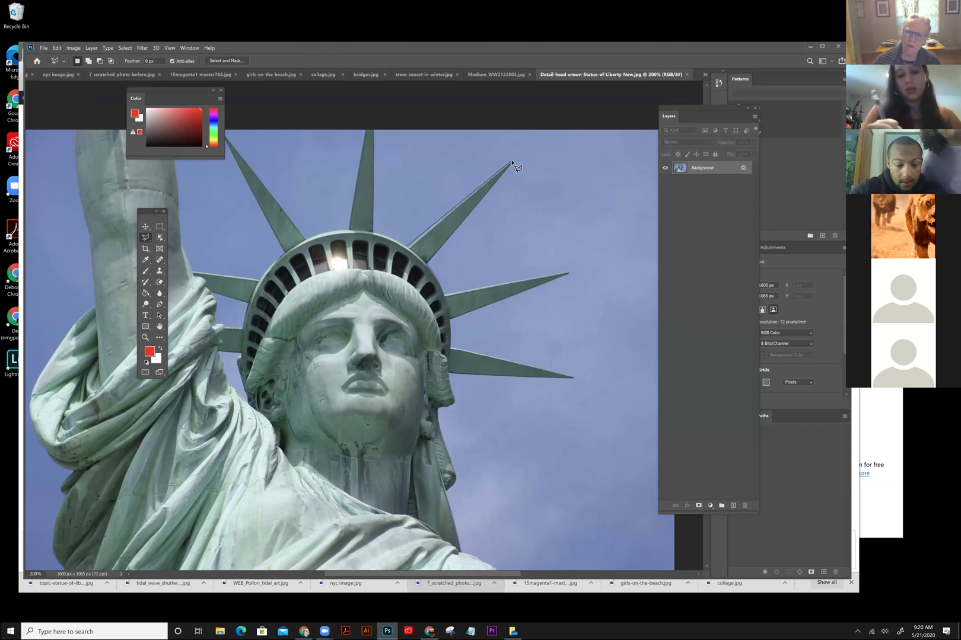
left_click(428, 263)
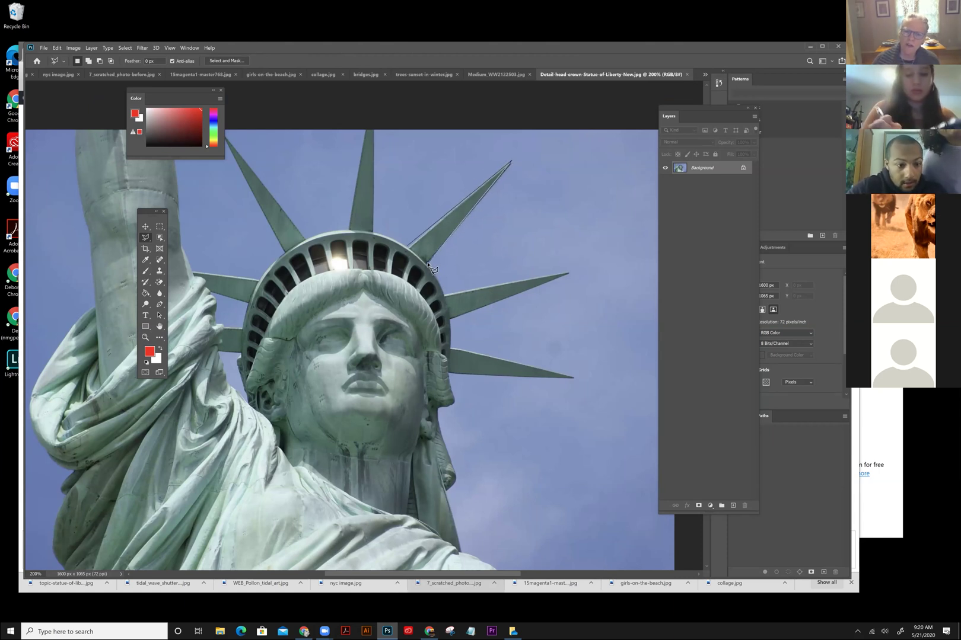
left_click(447, 295)
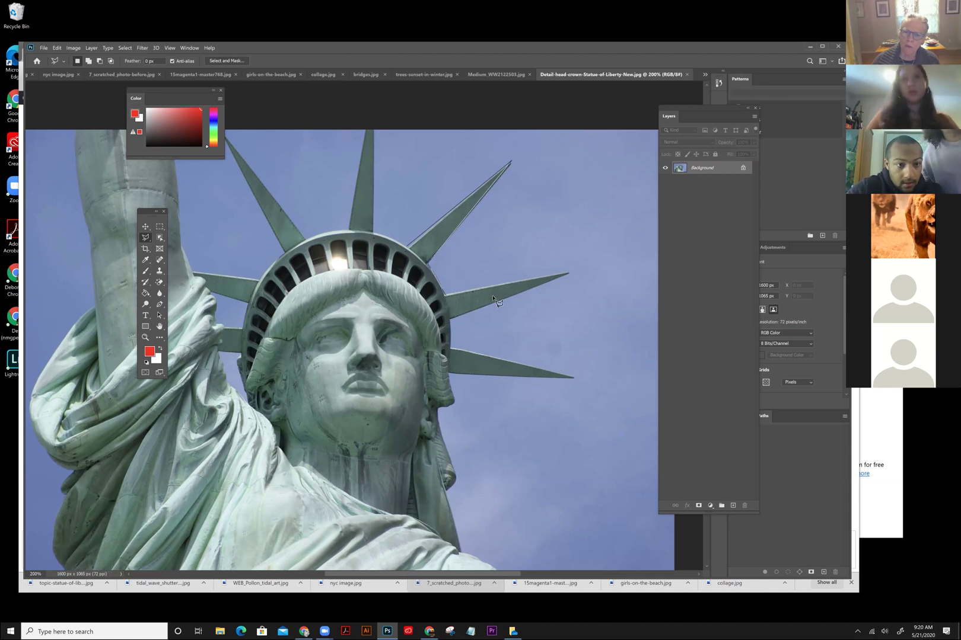
left_click(570, 274)
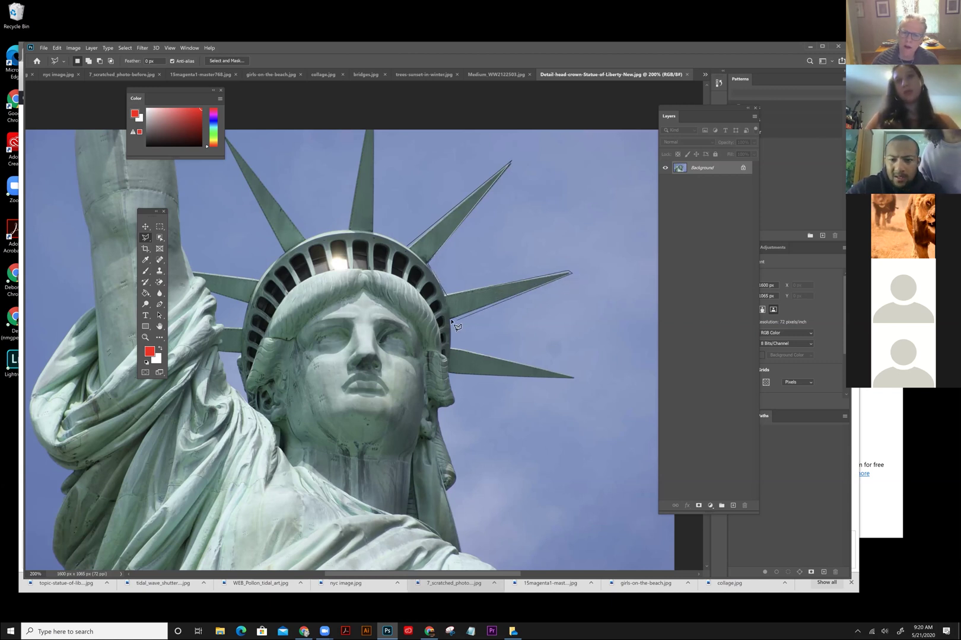
left_click(452, 320)
left_click(529, 322)
left_click(568, 338)
left_click(609, 349)
left_click(596, 415)
key("BackSpace")
key("BackSpace")
key("BackSpace")
key("BackSpace")
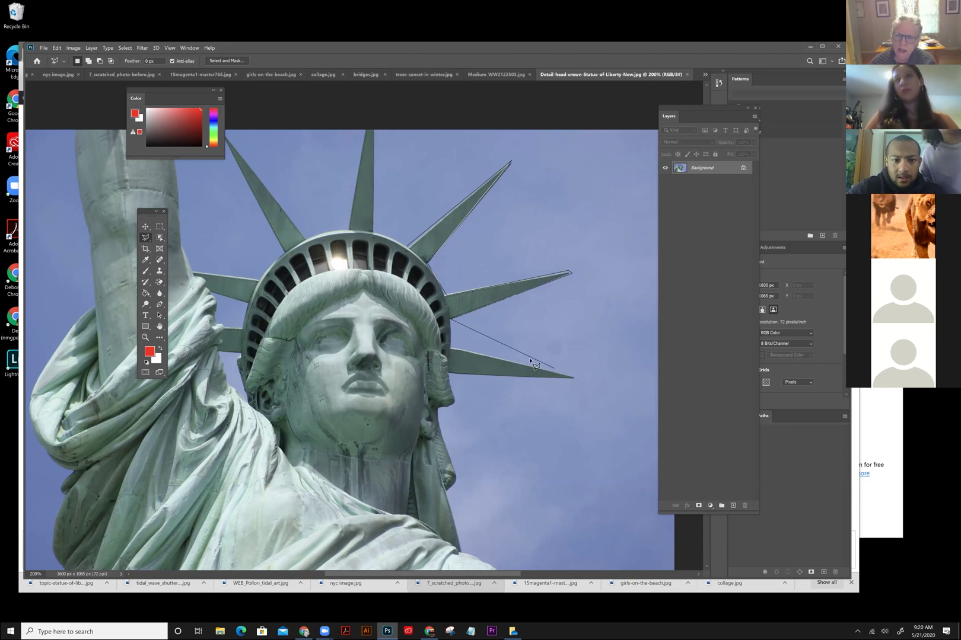
- Continue the lasso outline around the lowest spike away from the raised arm and across the face to the crown's opposite edge
left_click(451, 350)
left_click(573, 377)
left_click(449, 374)
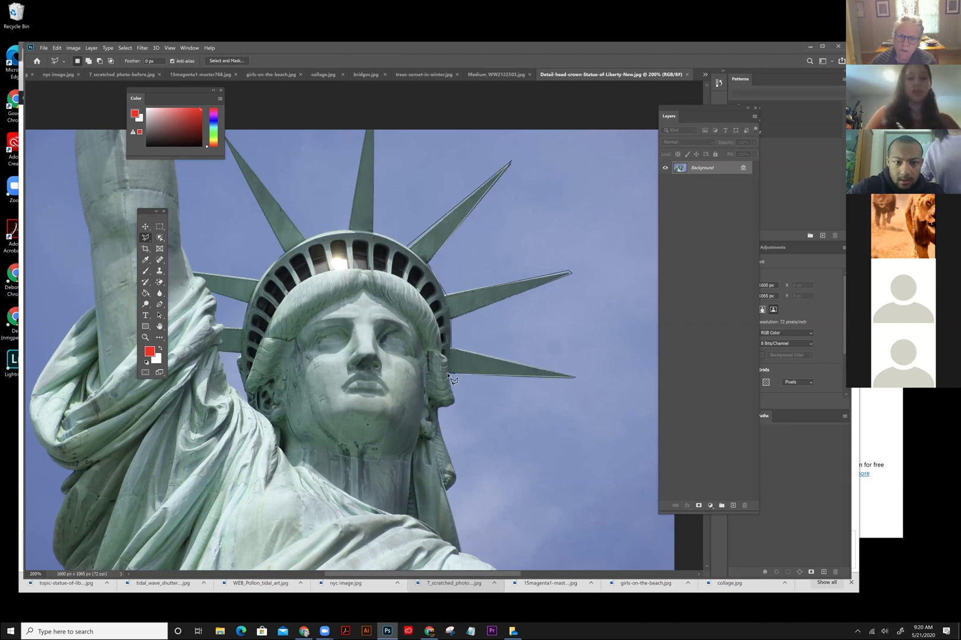
left_click(242, 352)
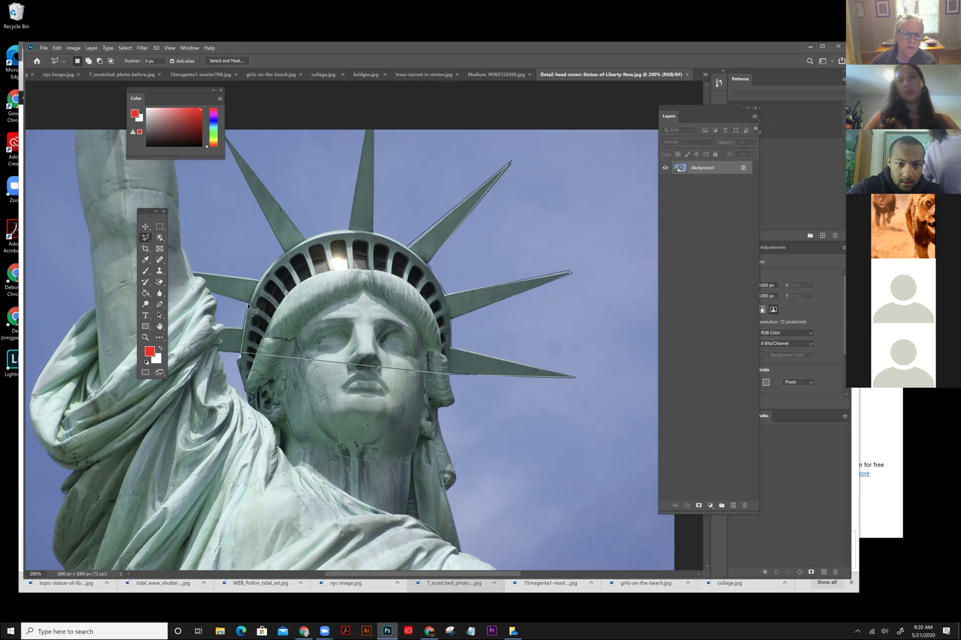
- Trace the crown's arm-side edge and its two topmost spikes, and close the lasso outline into a selection at its starting point
left_click(286, 256)
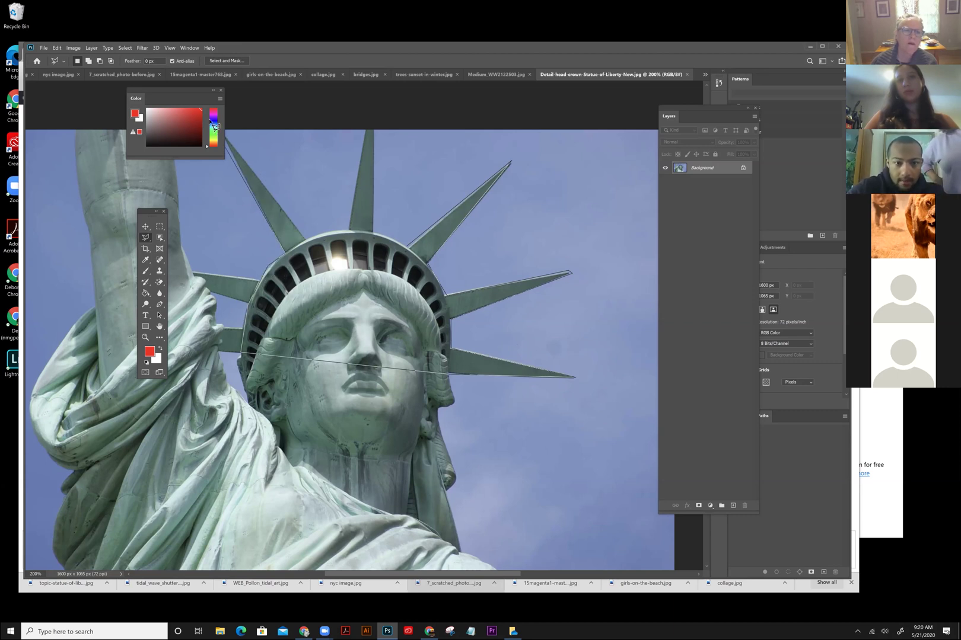
left_click(226, 130)
left_click(304, 237)
left_click(348, 228)
left_click(368, 105)
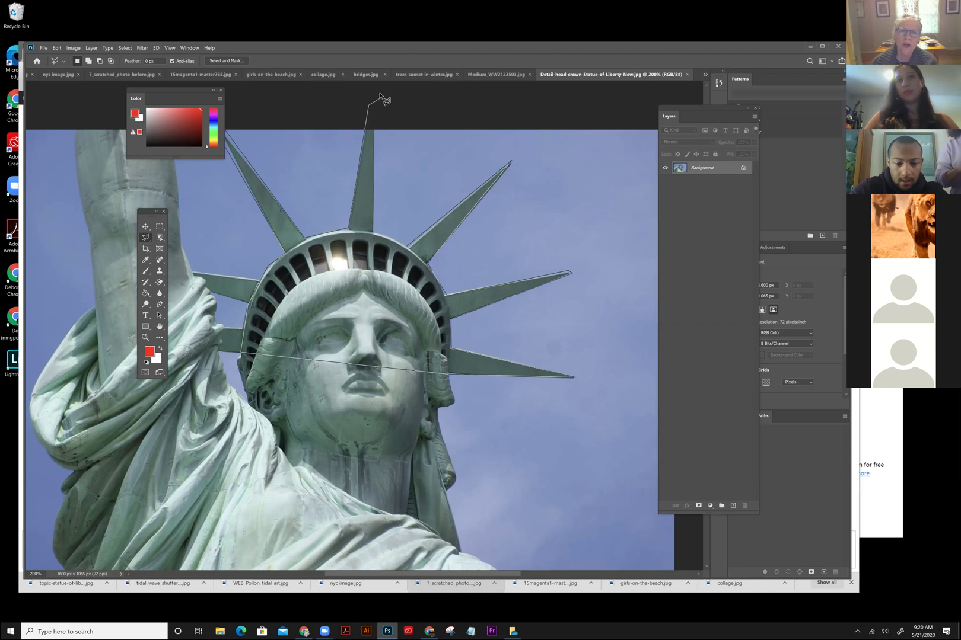
left_click(371, 94)
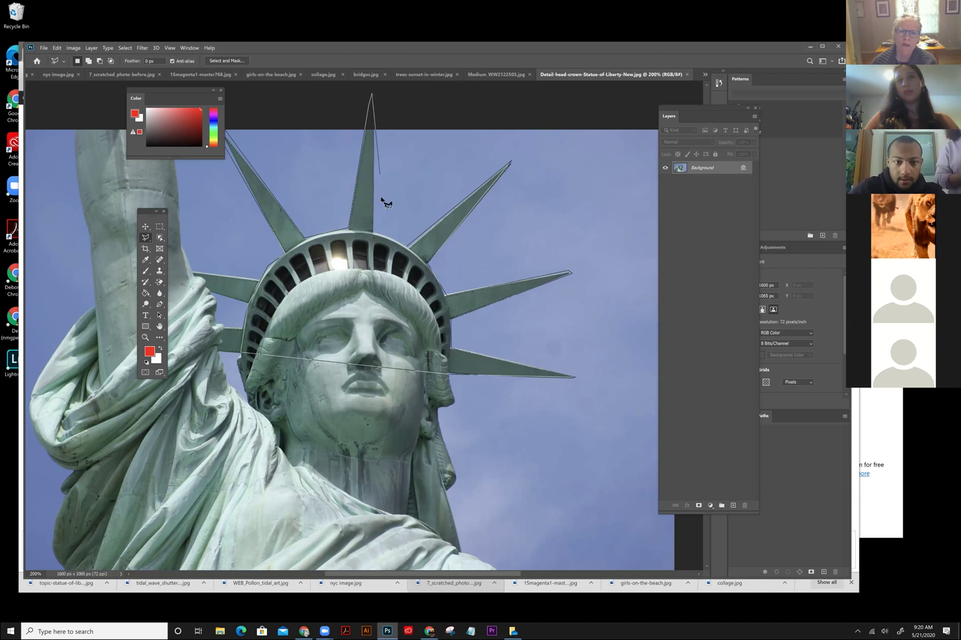
left_click(373, 231)
left_click(407, 246)
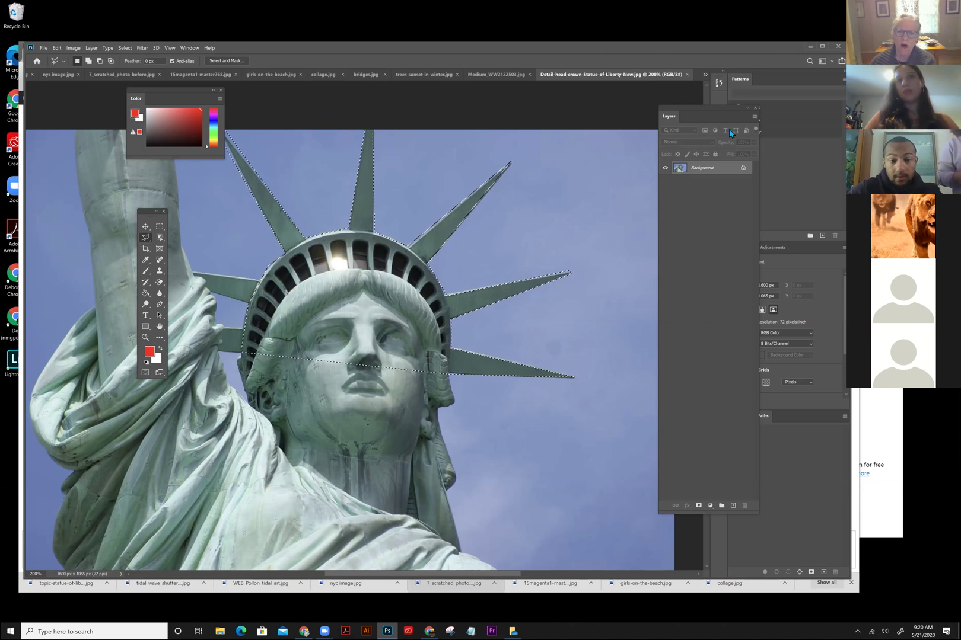
- Convert the locked Background into an editable layer named Layer 0, keeping the crown selection active
left_click(170, 48)
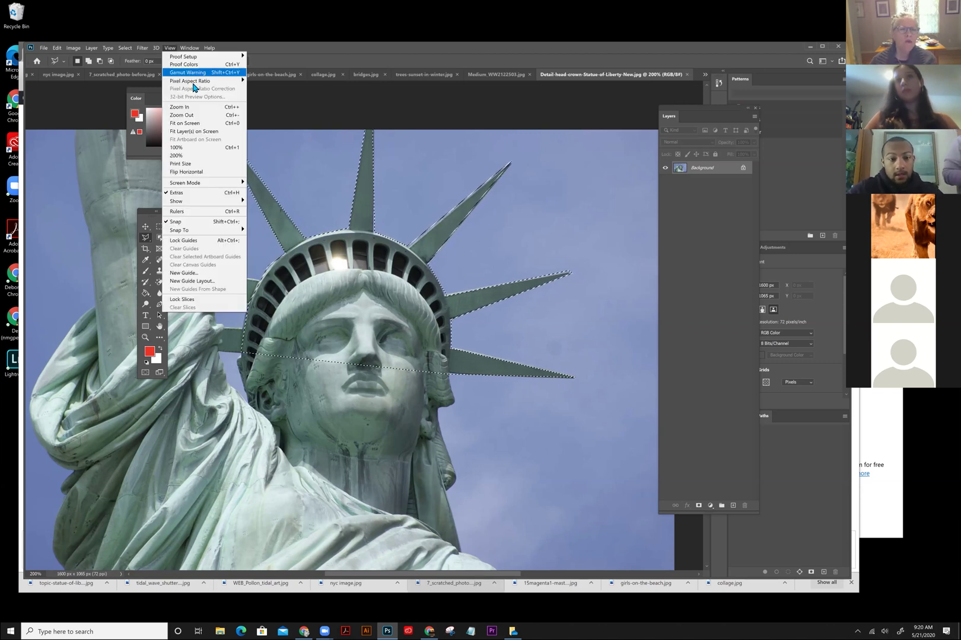
left_click(189, 117)
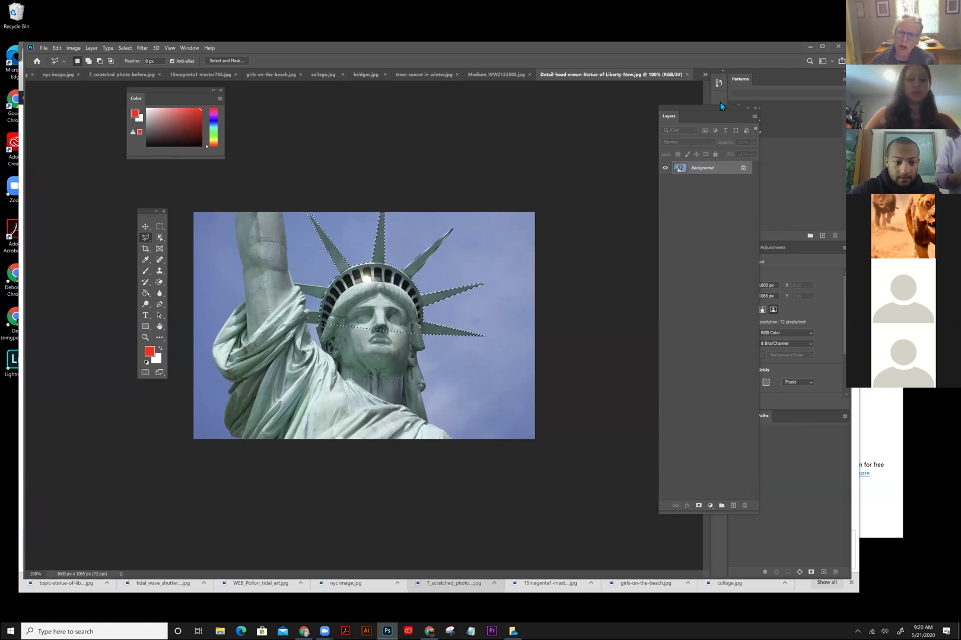
left_click_drag(647, 113, 593, 115)
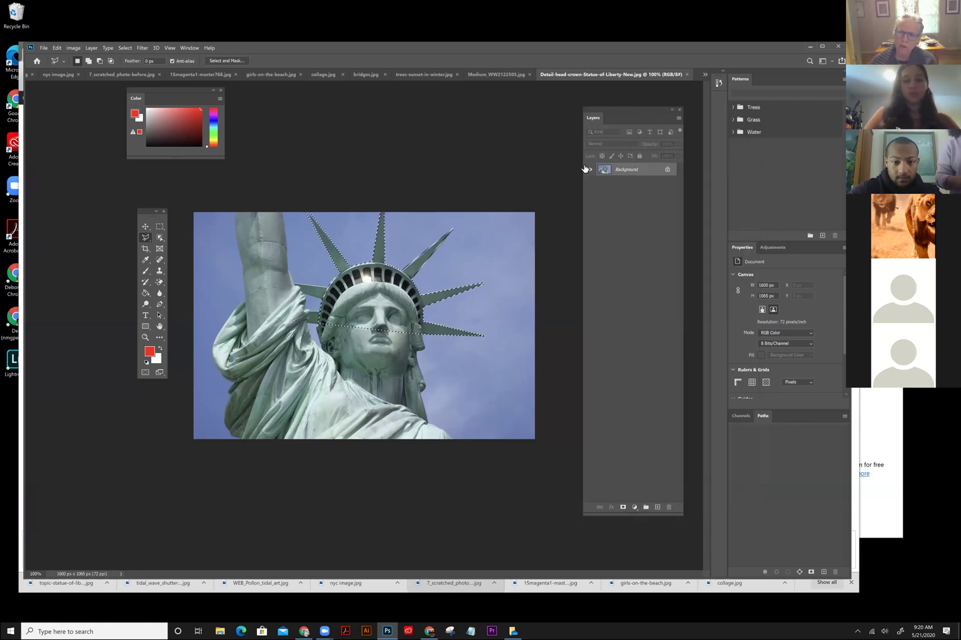
double_click(645, 172)
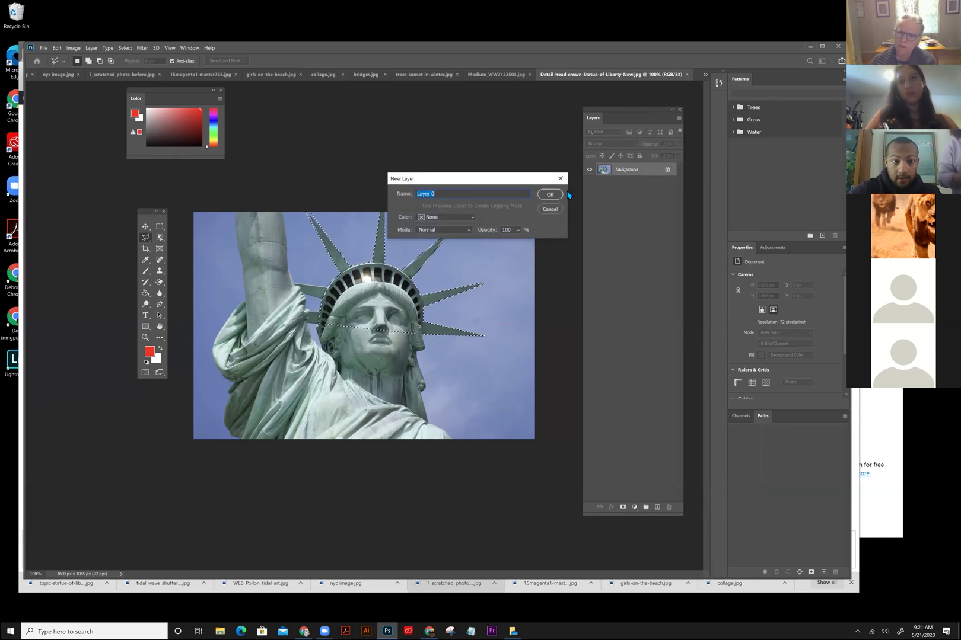
left_click(551, 194)
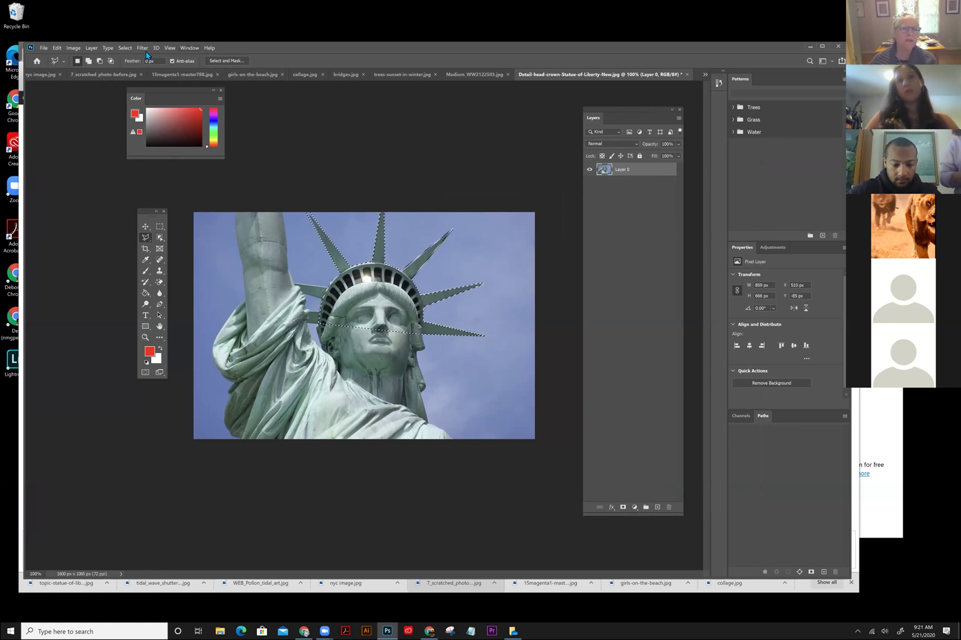
- Set the Statue of Liberty crown photo's image resolution to 150 pixels/inch
left_click(705, 75)
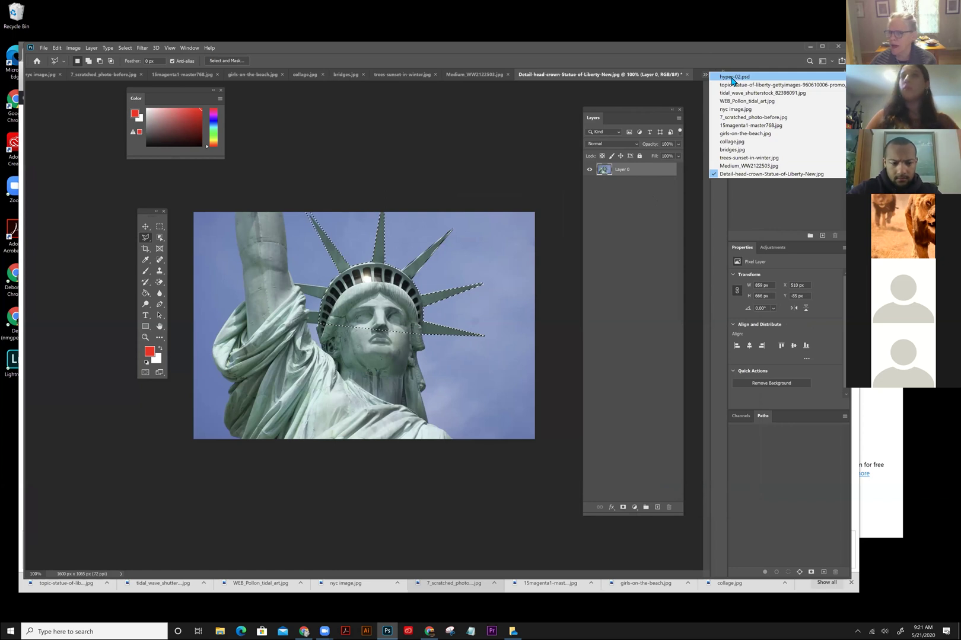
left_click(676, 67)
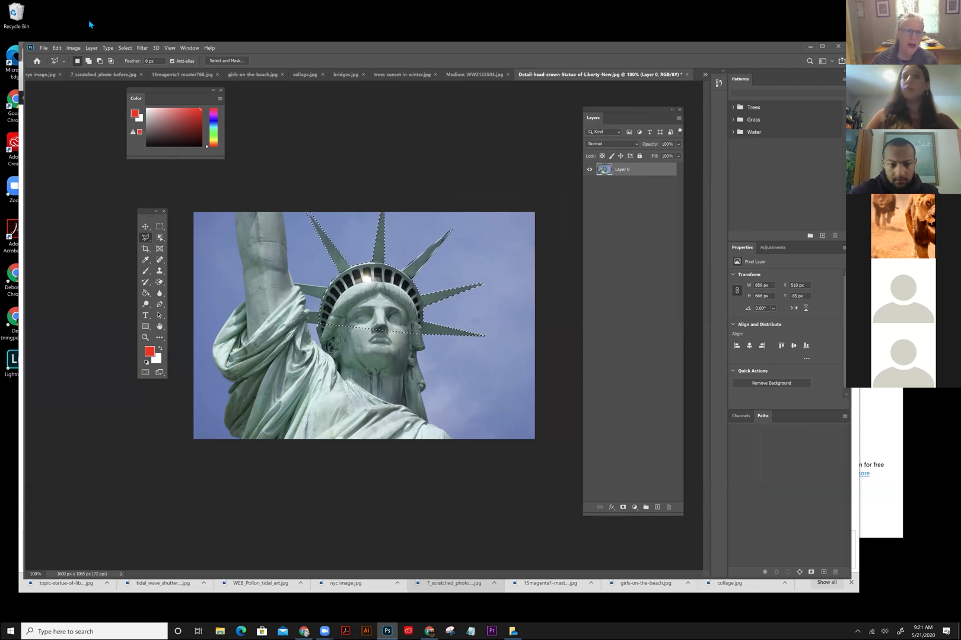
left_click(71, 49)
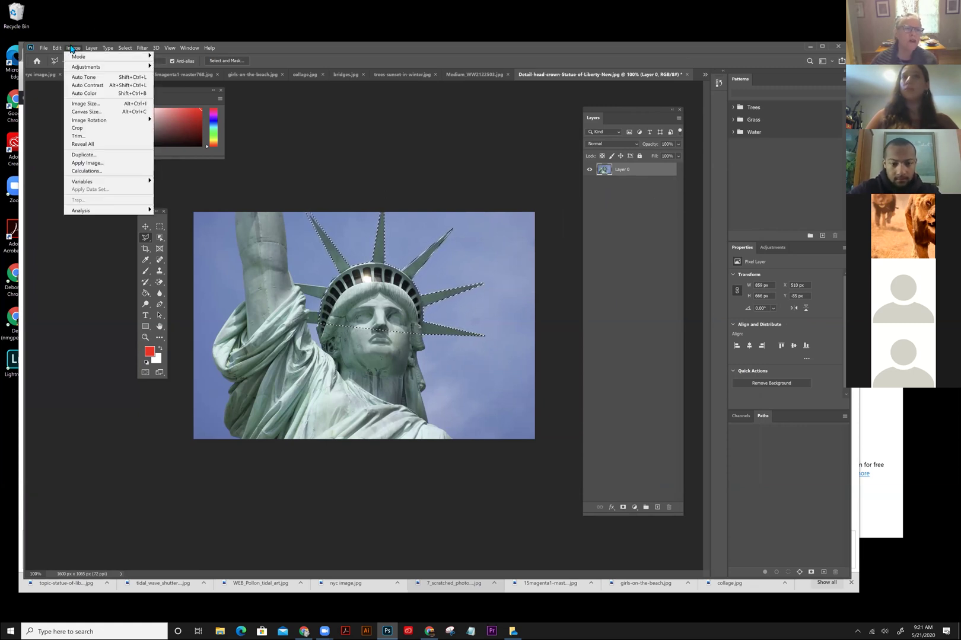
left_click(83, 104)
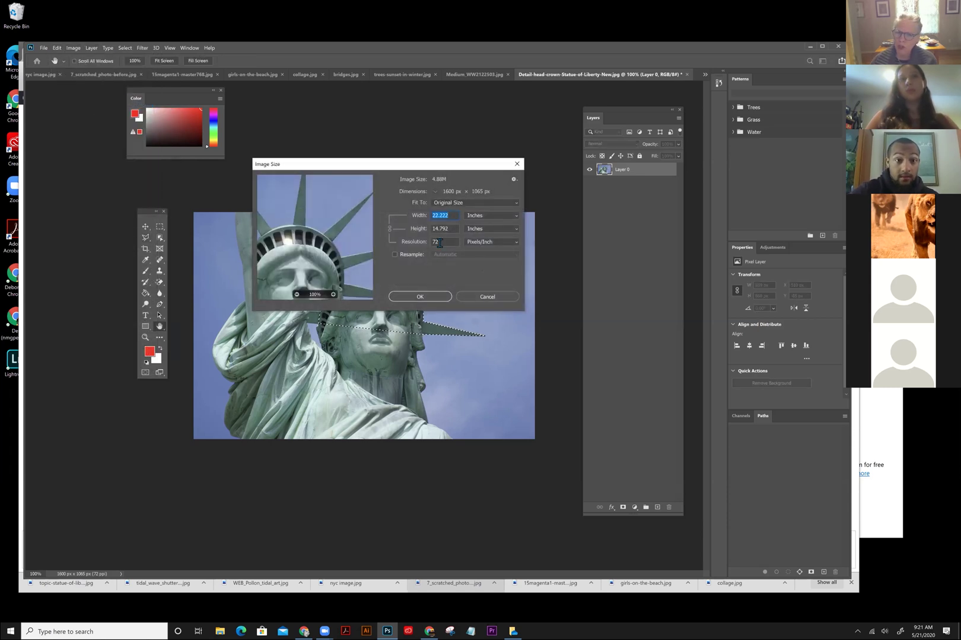
left_click(440, 243)
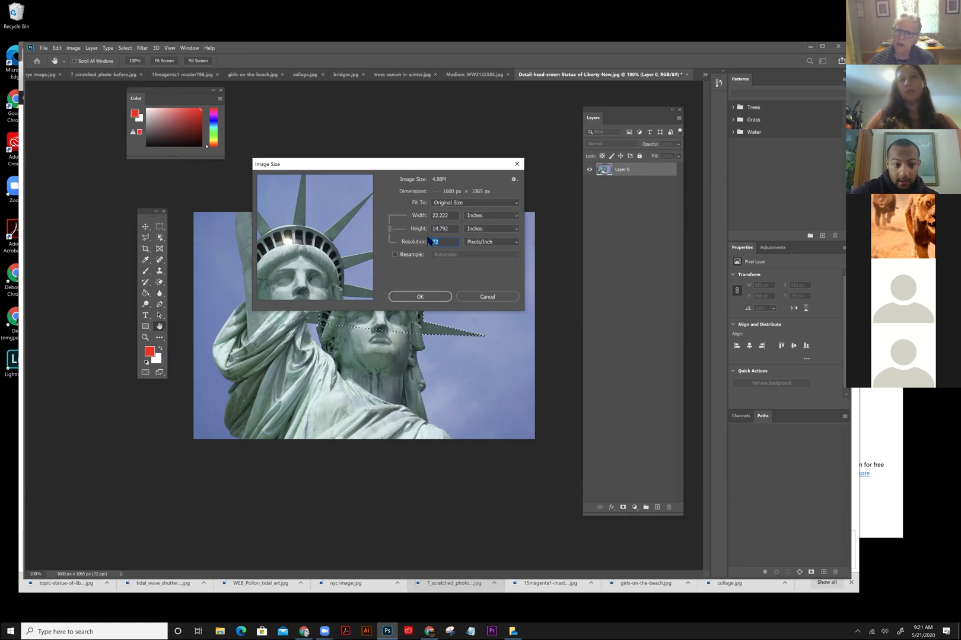
type("150")
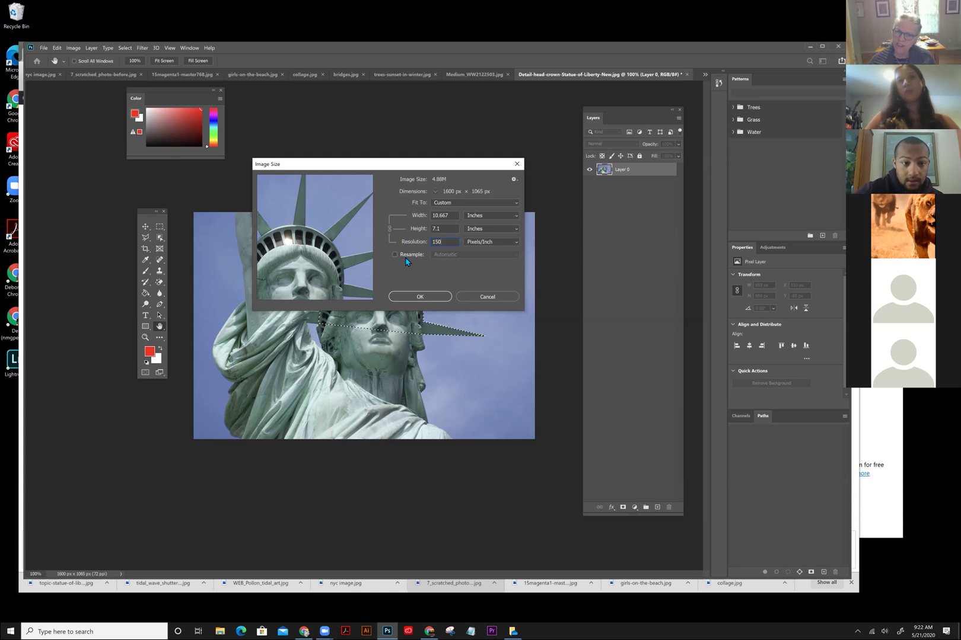
left_click(418, 297)
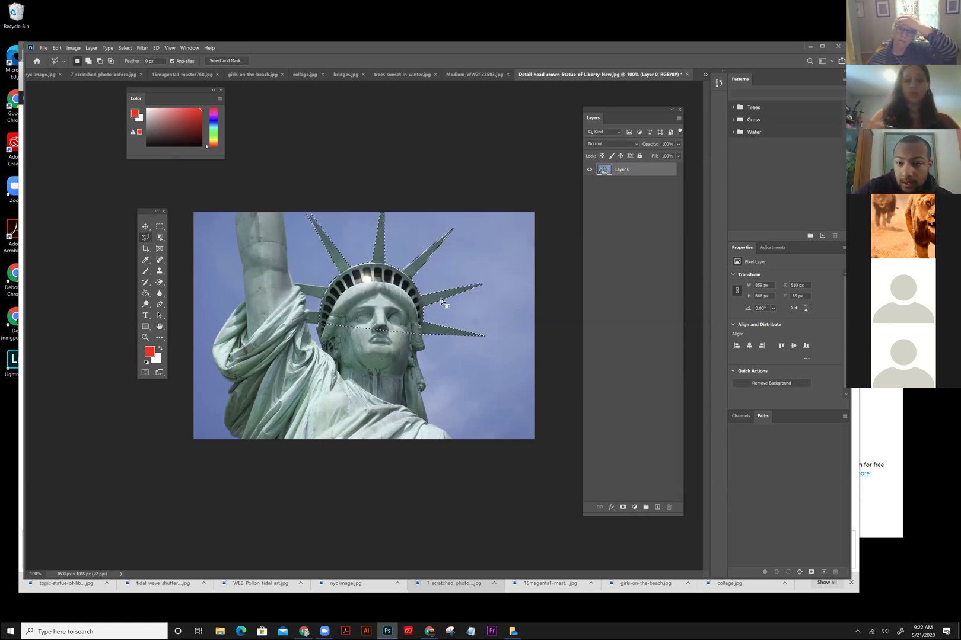
- Check the crown photo's width, height and resolution in Image Size without changing them
left_click(73, 48)
left_click(85, 104)
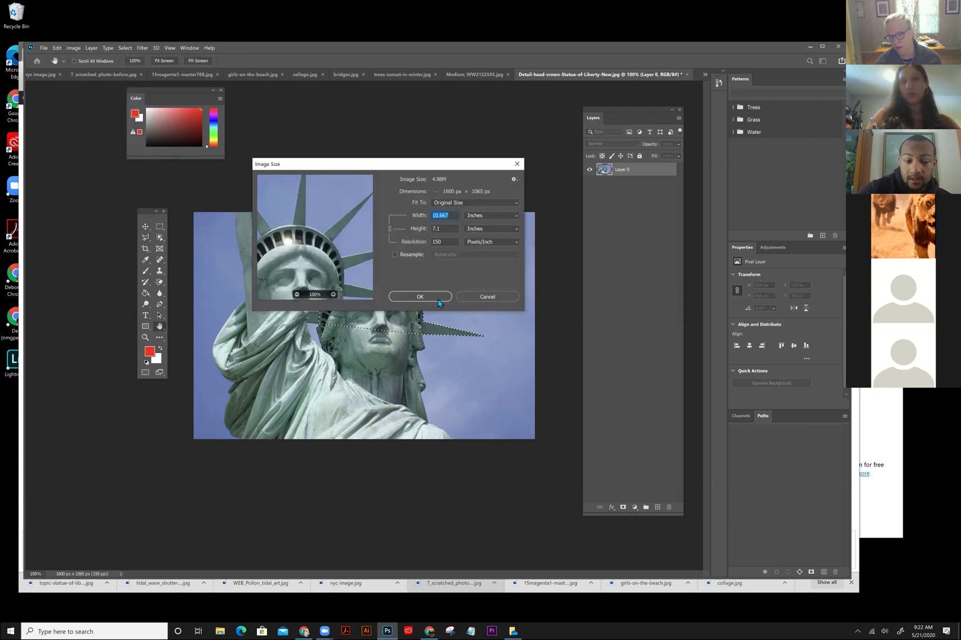
left_click(501, 303)
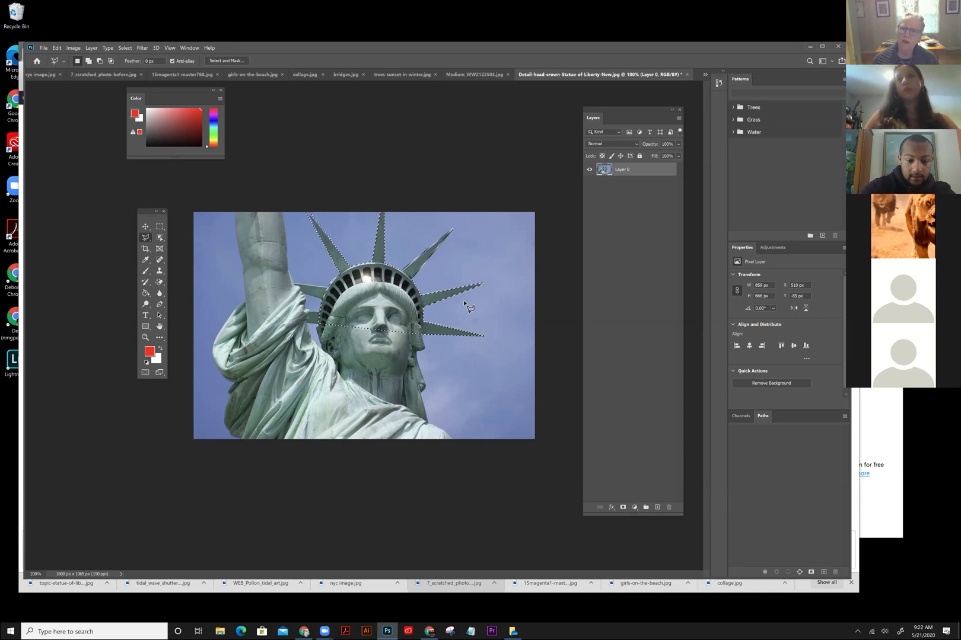
- Bring hyper-02.psd into view and check its image dimensions and resolution in Image Size without changing them
left_click(704, 74)
left_click(724, 78)
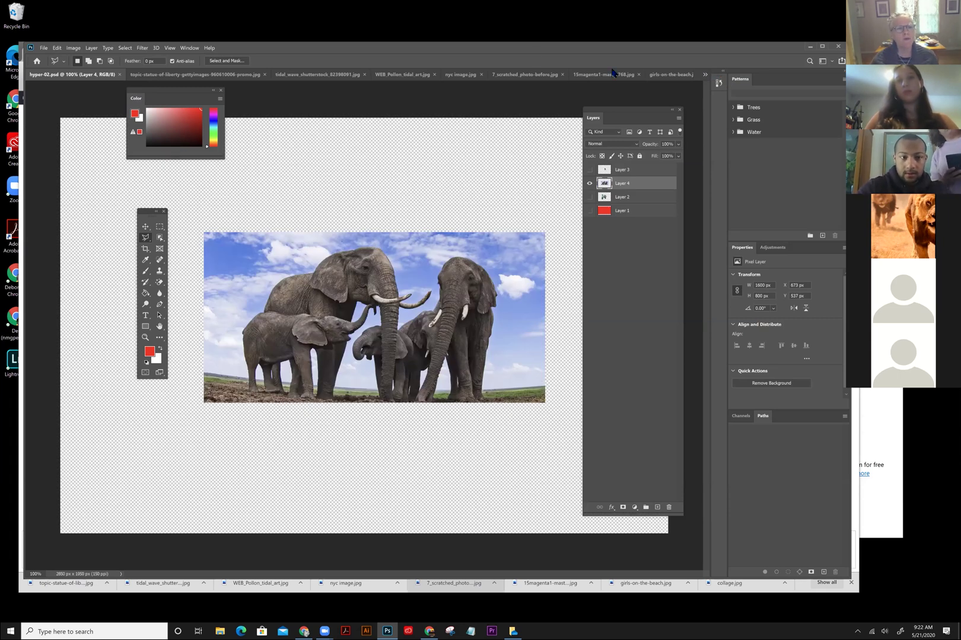
left_click(74, 48)
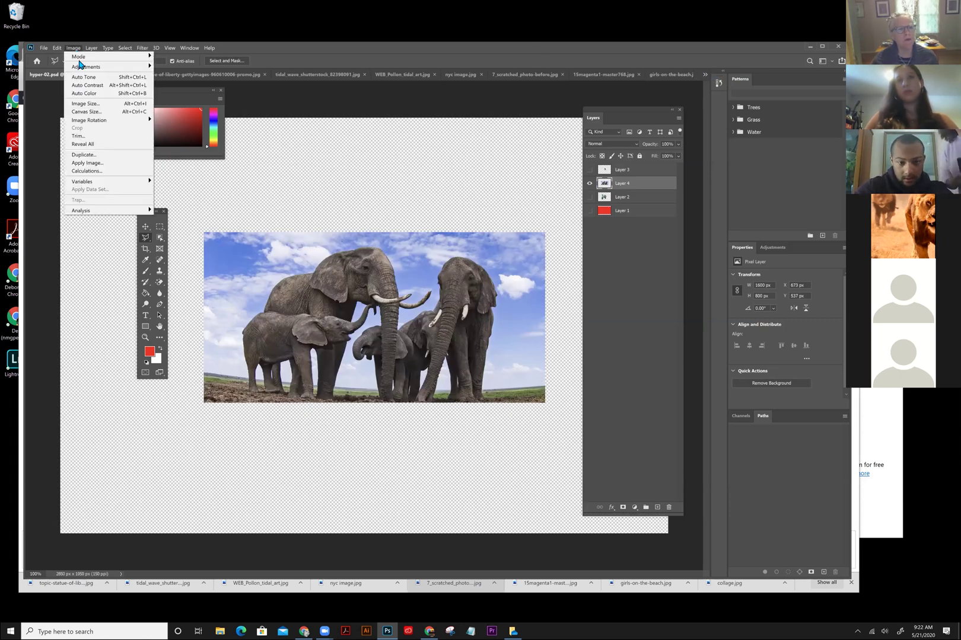
left_click(88, 106)
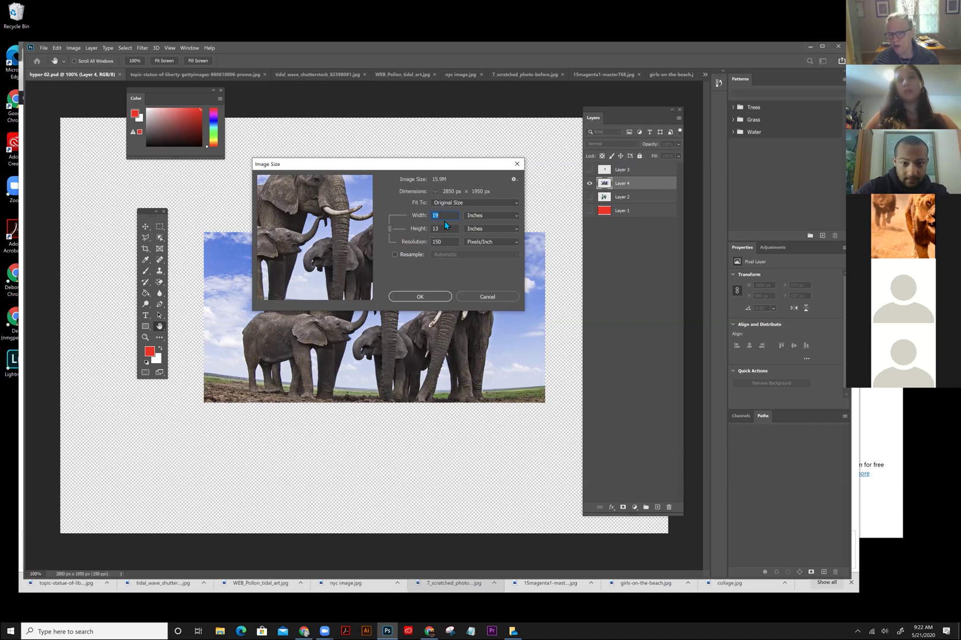
left_click(491, 297)
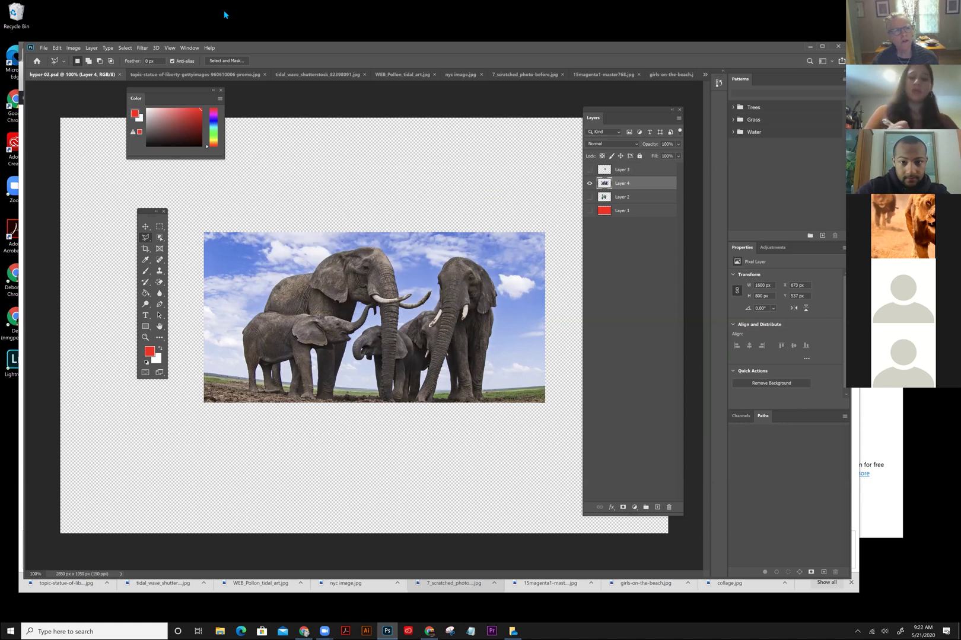
- Open Canvas Size for hyper-02.psd and show its width and height in inches
left_click(73, 49)
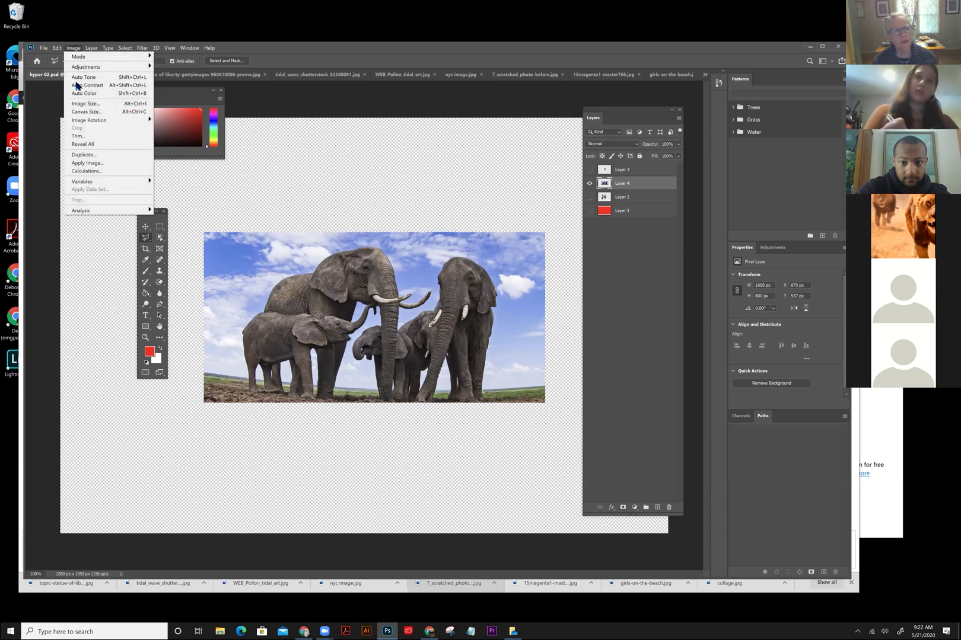
left_click(89, 114)
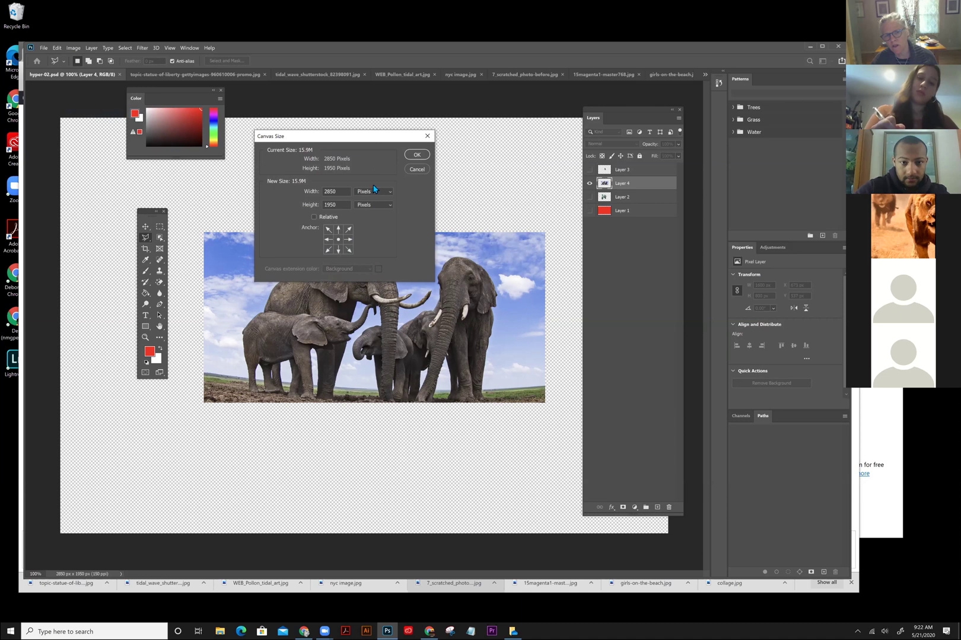
left_click(371, 191)
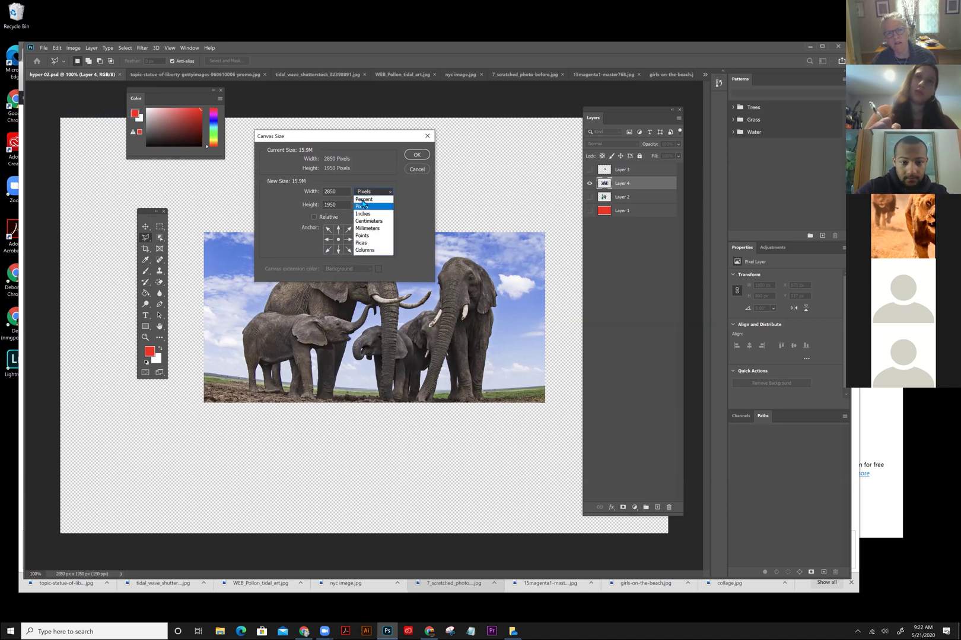
left_click(362, 214)
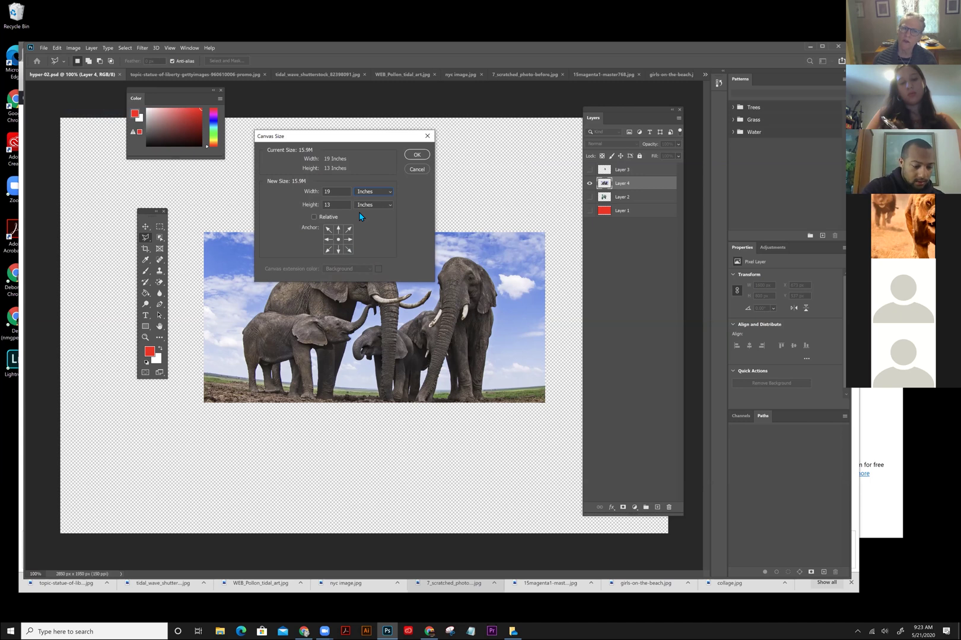
- Close Canvas Size and examine hyper-02.psd's pixel dimensions, size in inches and resolution in Image Size, leaving them unchanged
left_click(417, 155)
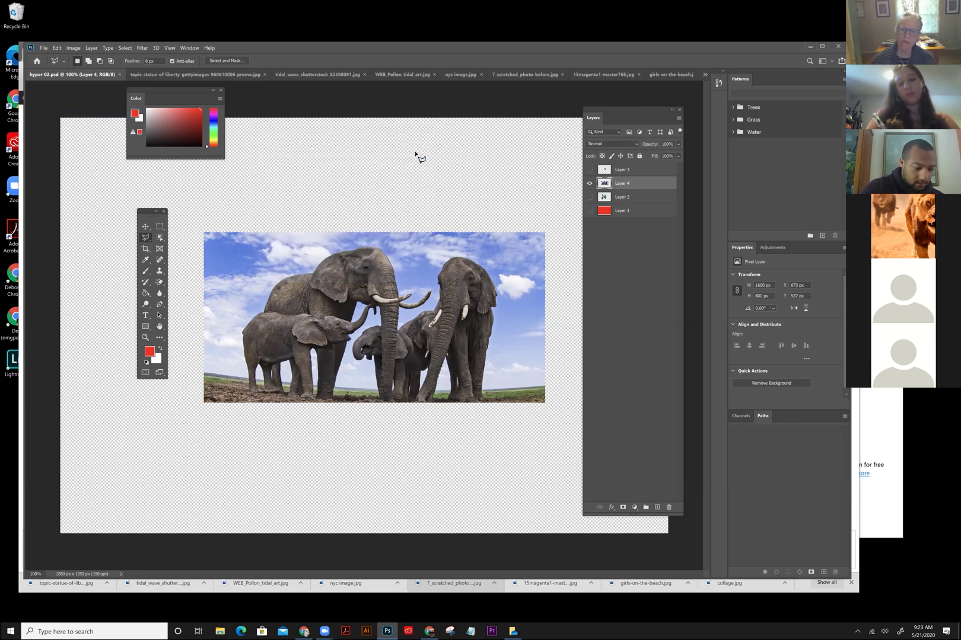
left_click(73, 47)
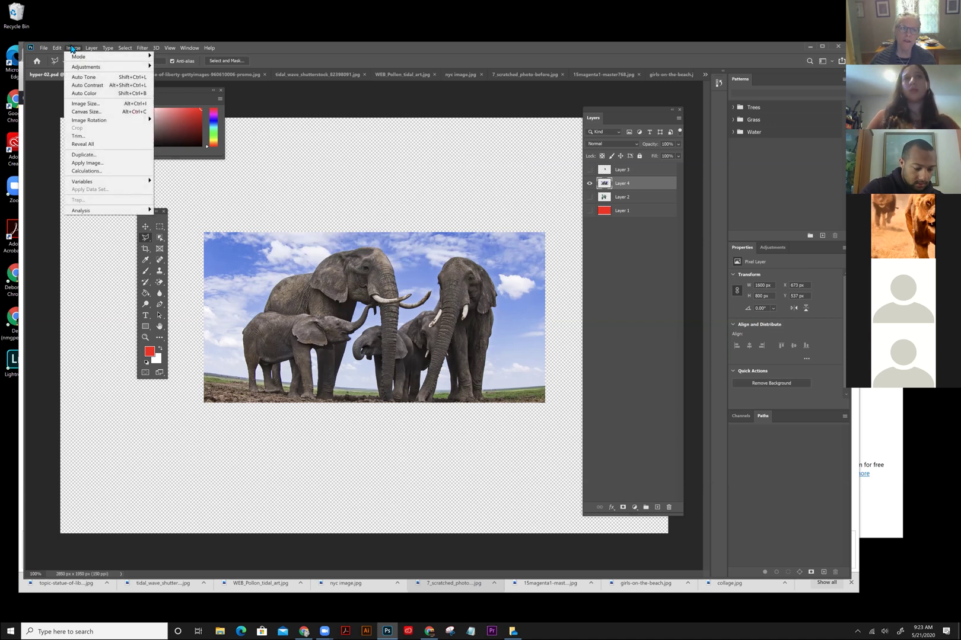
left_click(87, 104)
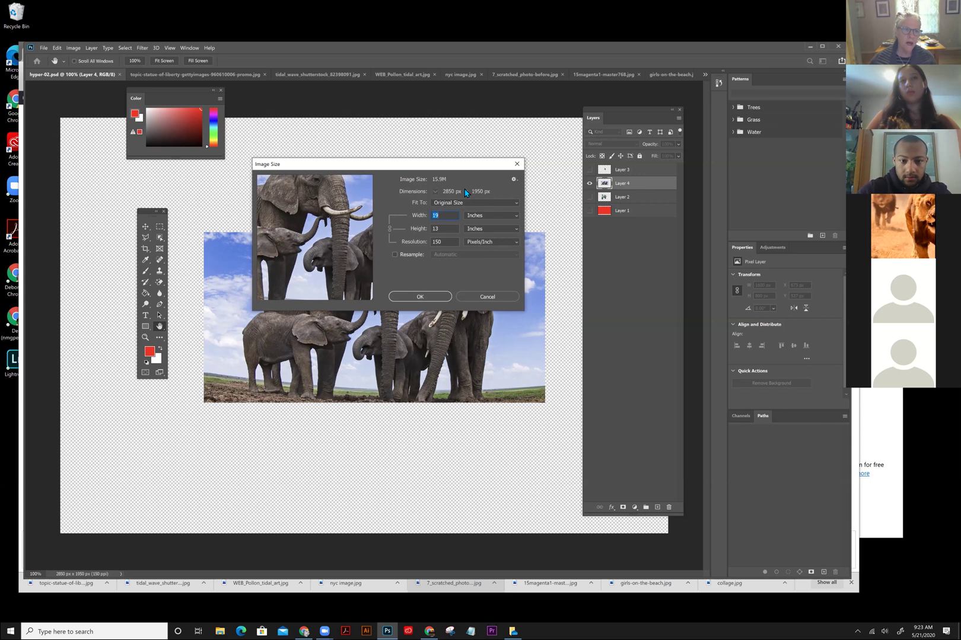
left_click(45, 48)
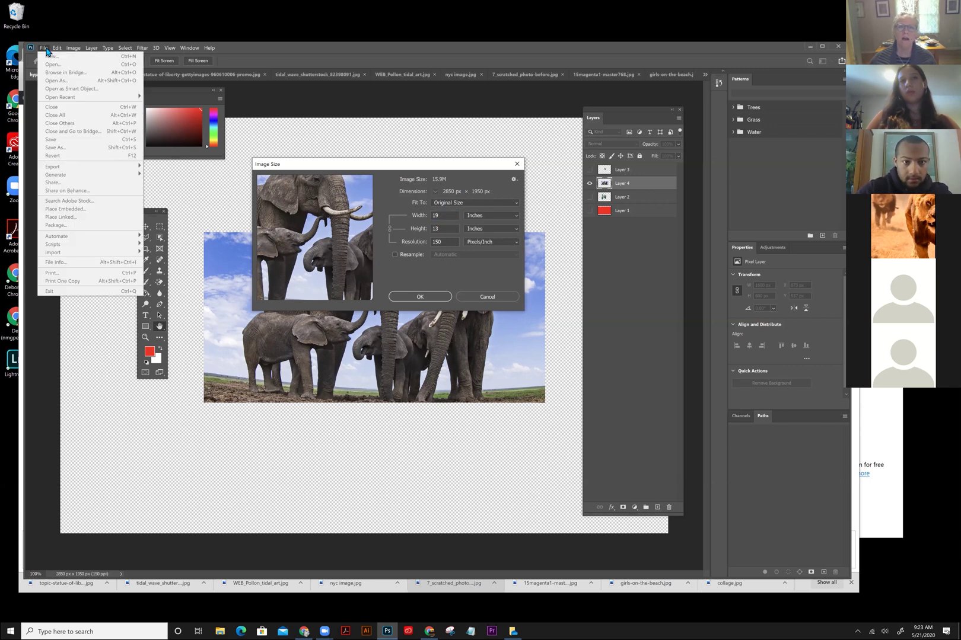
left_click(357, 89)
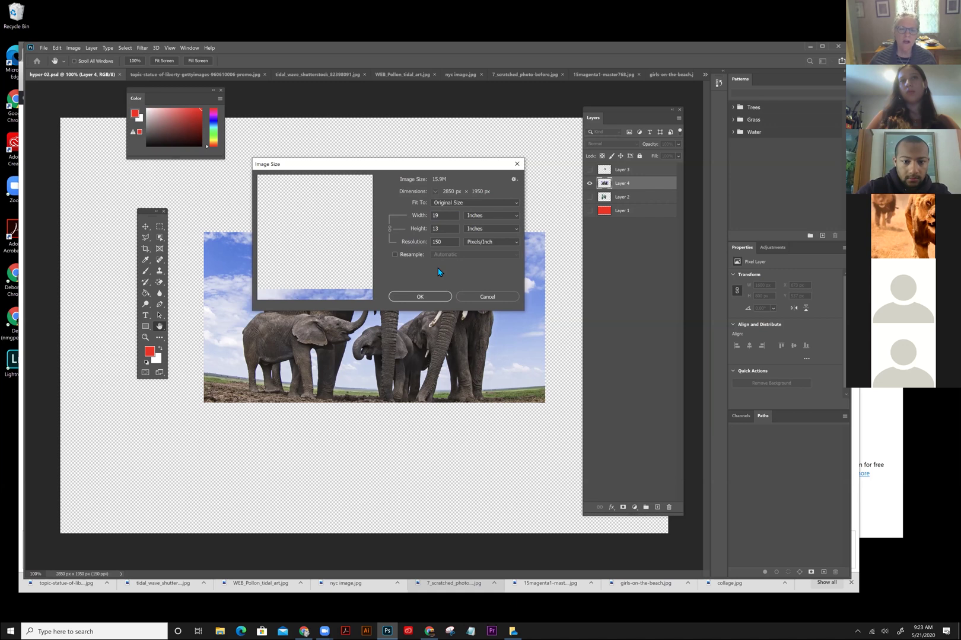
left_click(488, 296)
left_click(74, 48)
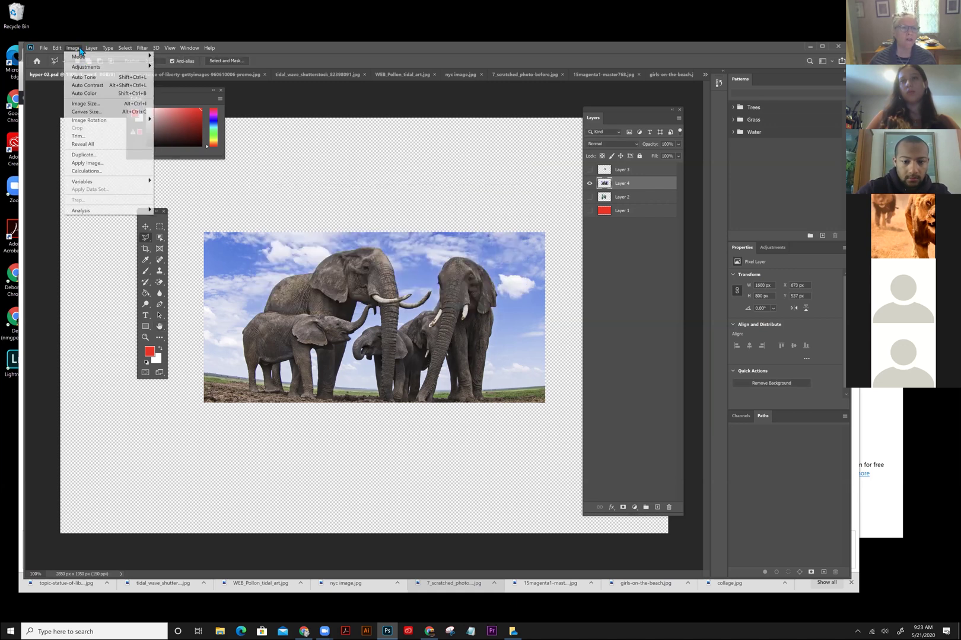
left_click(86, 104)
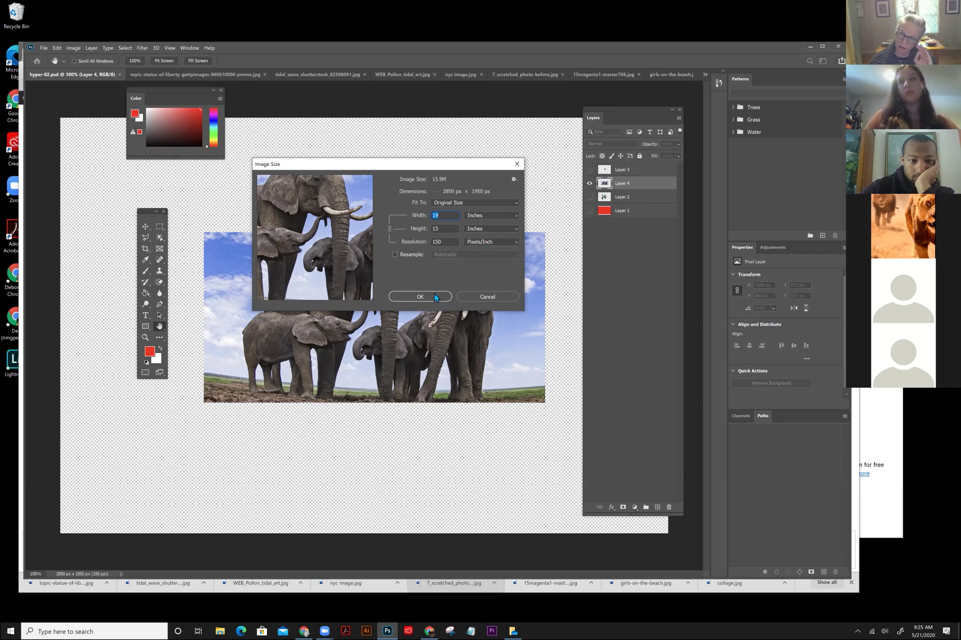
left_click(492, 298)
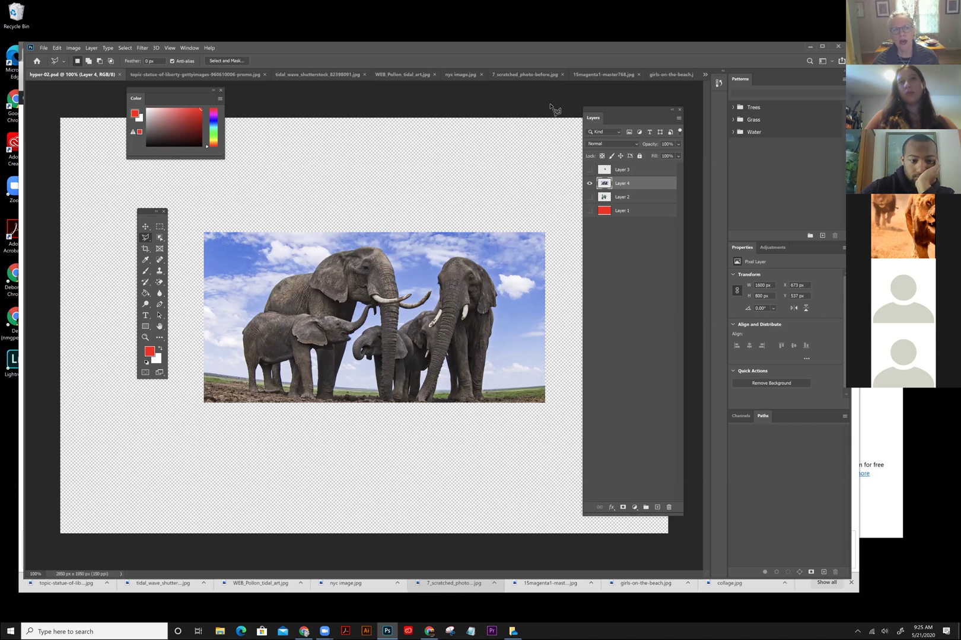
left_click(74, 49)
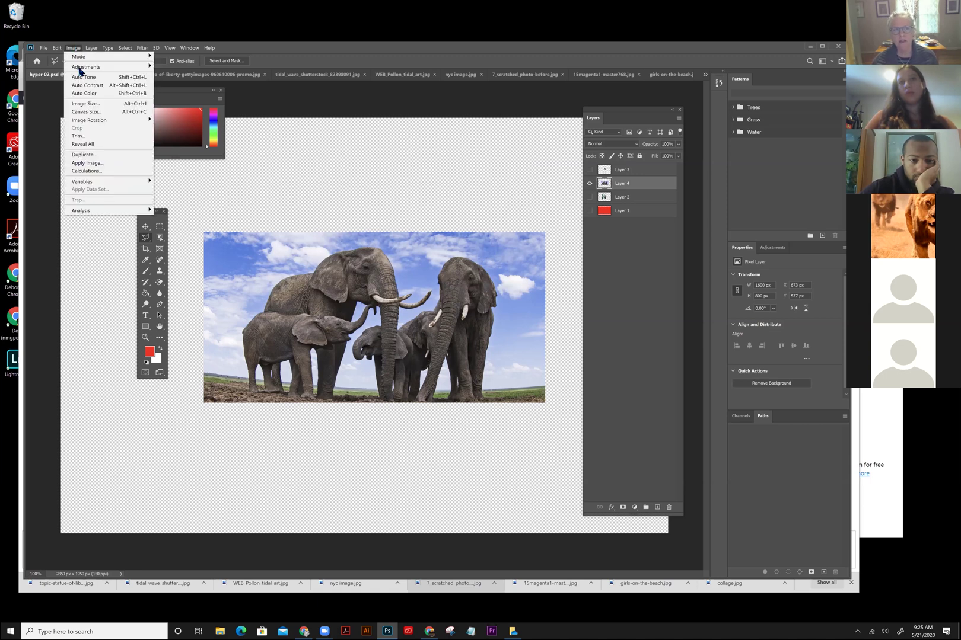
left_click(92, 104)
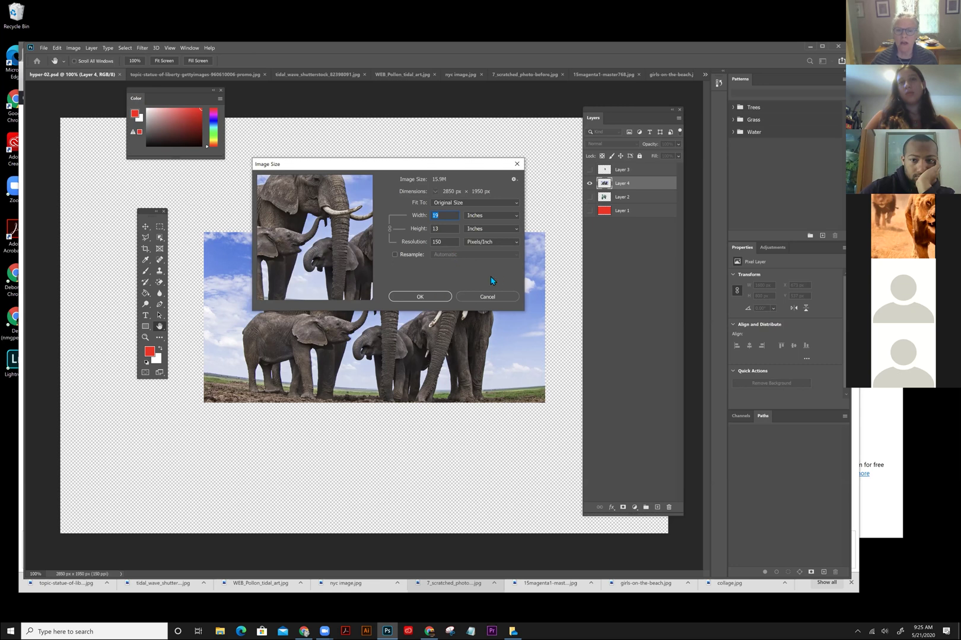
left_click(478, 299)
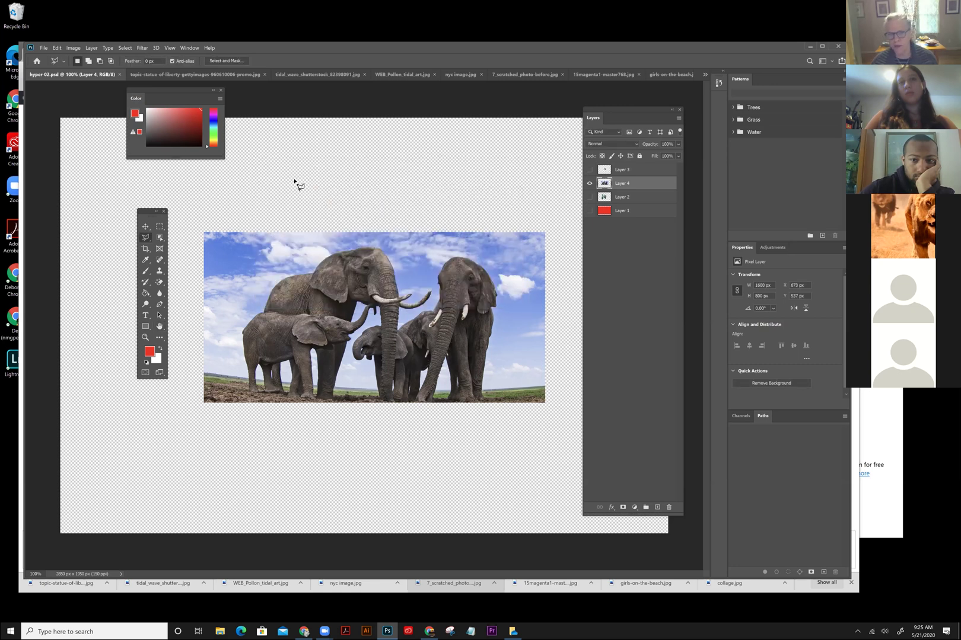
- Move the elephant photo on Layer 4 to about X 447 px, Y 609 px and shift the floating tools clear of it
left_click(145, 226)
left_click_drag(397, 301, 343, 302)
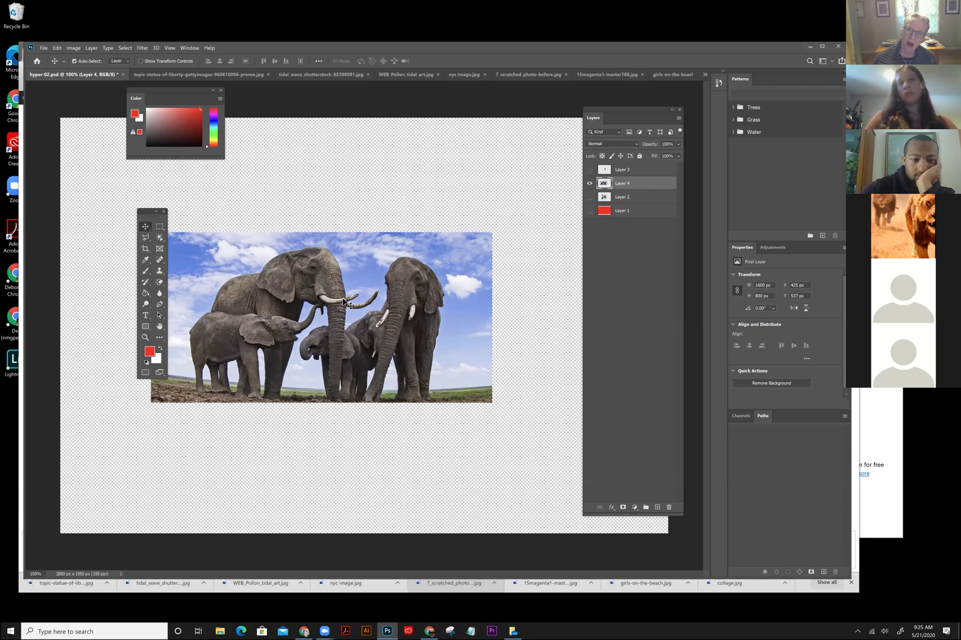
mouse_move(333, 274)
left_mouse_down()
mouse_move(350, 281)
mouse_move(337, 289)
left_mouse_up()
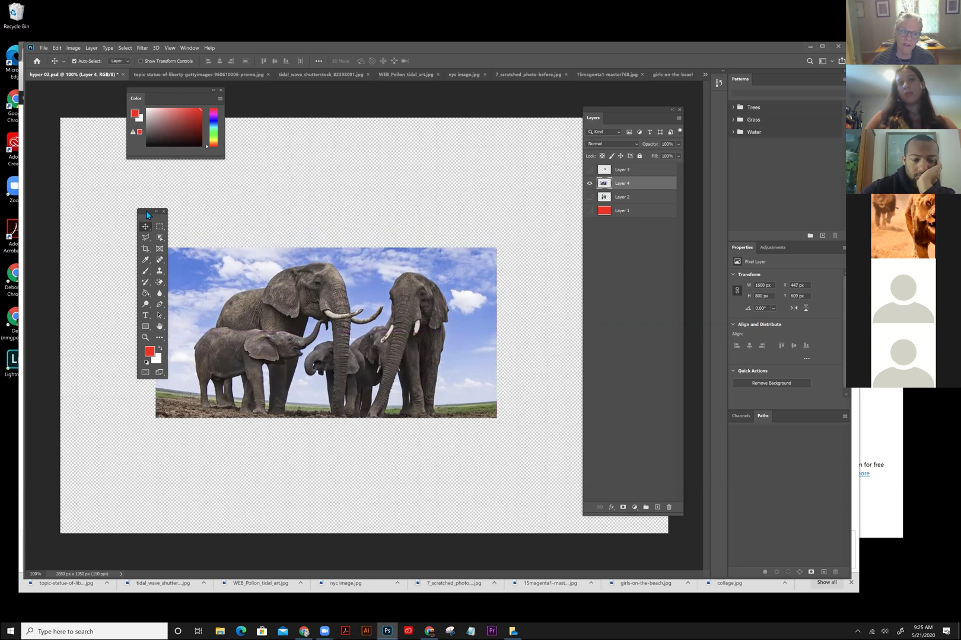
left_click_drag(148, 214, 99, 194)
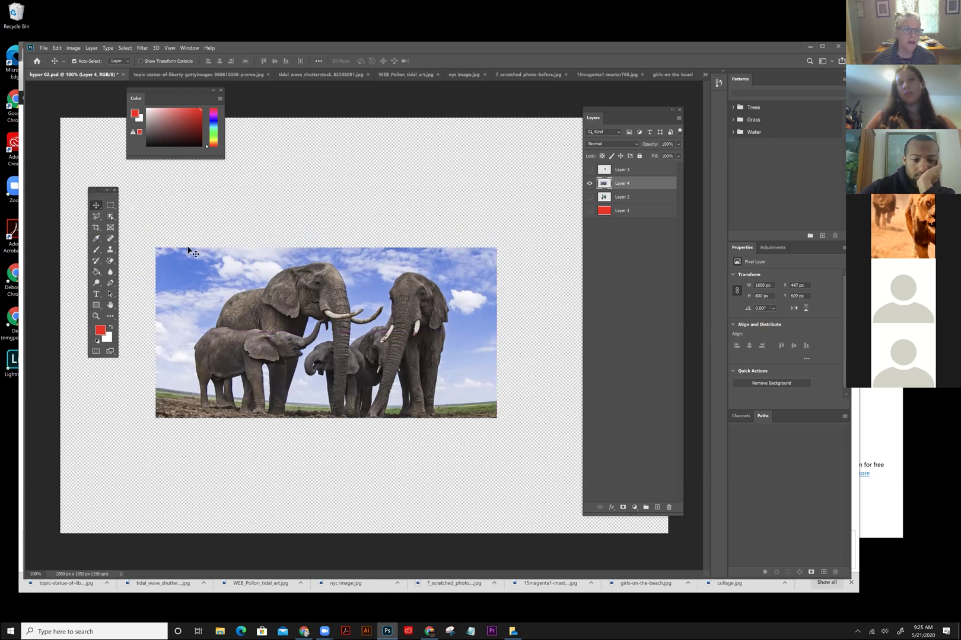
left_click(56, 50)
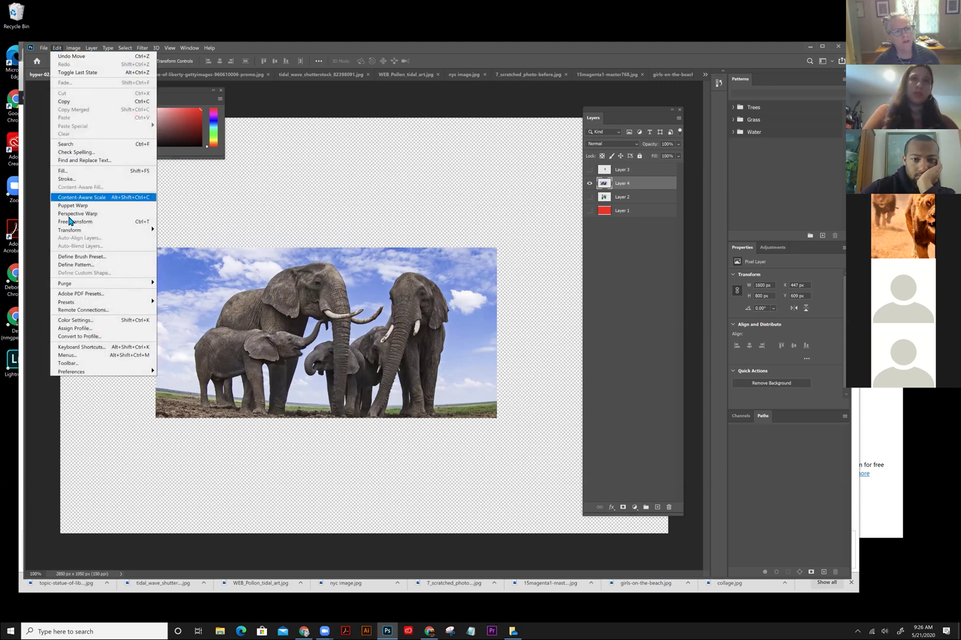
mouse_move(66, 233)
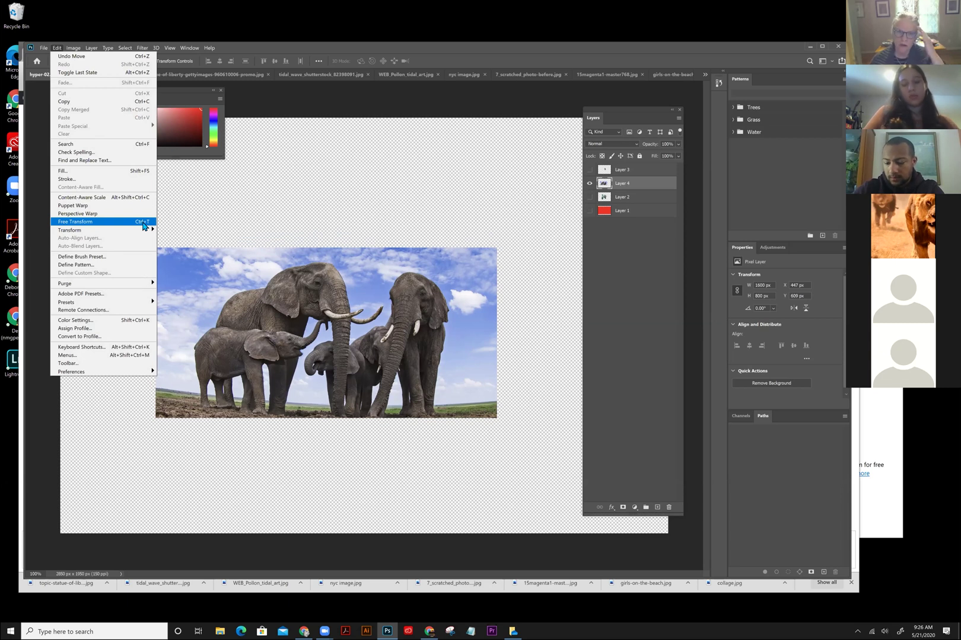
left_click(425, 187)
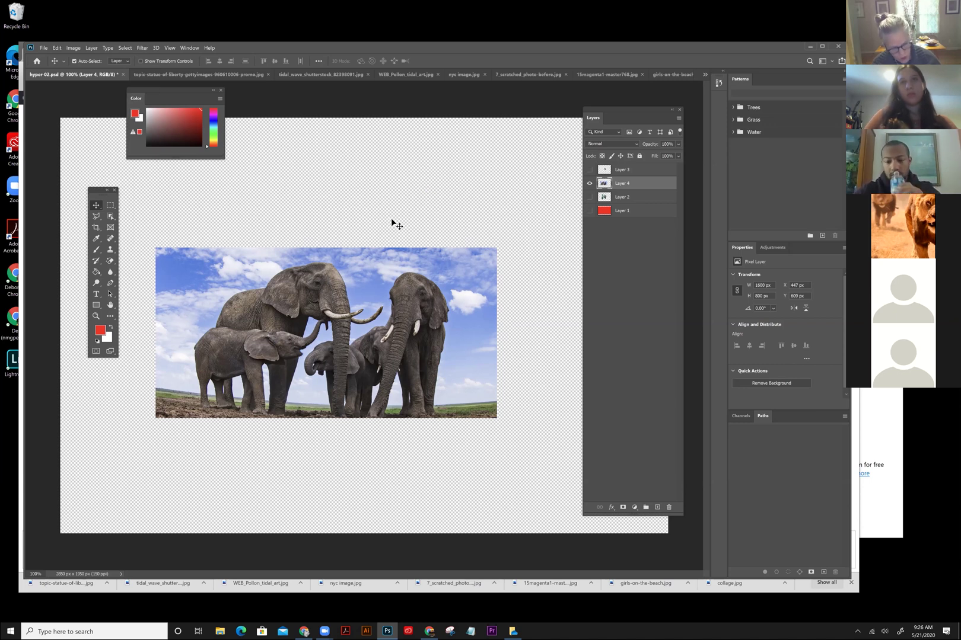
key("ctrl+t")
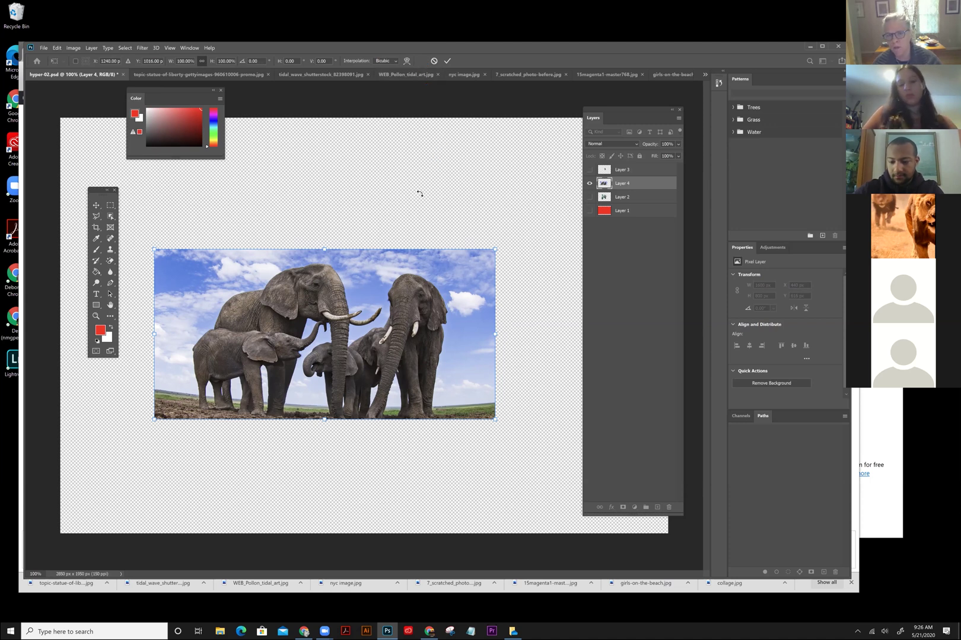
key("Return")
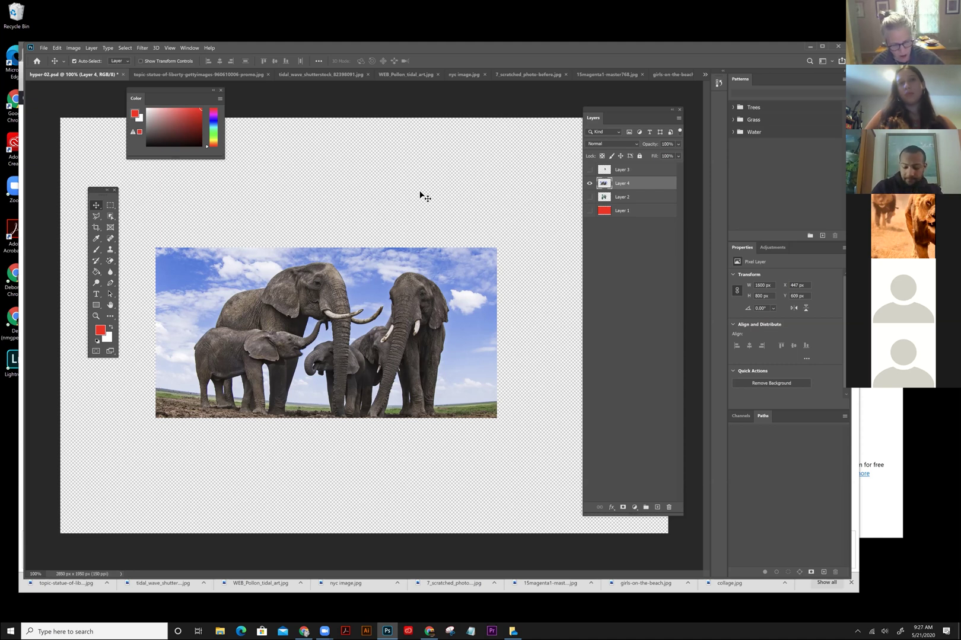
- Try enlarging the elephant photo to about 147.7% with Free Transform and repositioning it on the canvas, and undo the transform
key("ctrl+t")
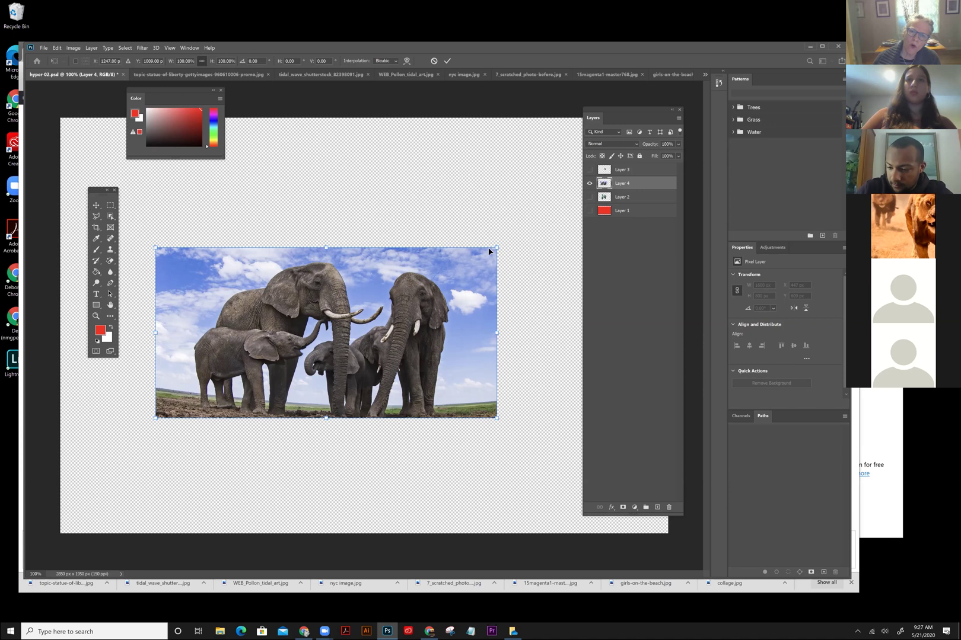
left_click_drag(496, 249, 624, 135)
left_click_drag(476, 214, 395, 234)
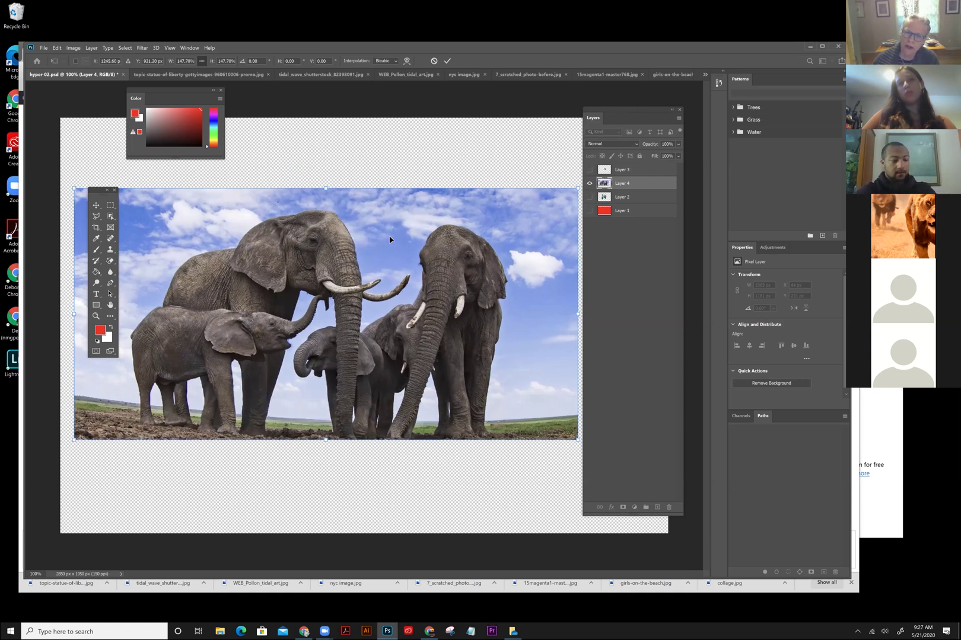
key("Return")
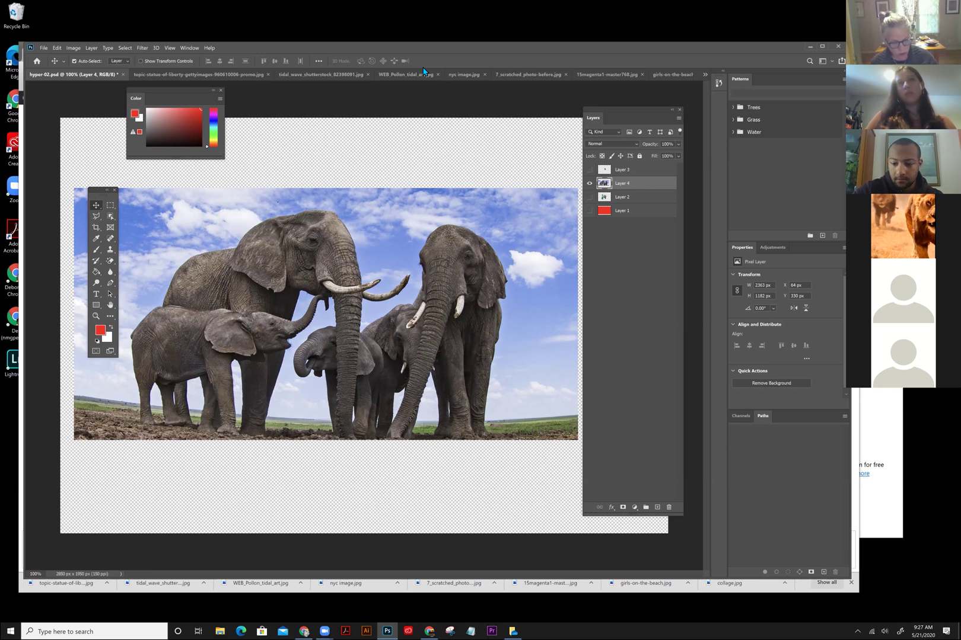
key("ctrl+z")
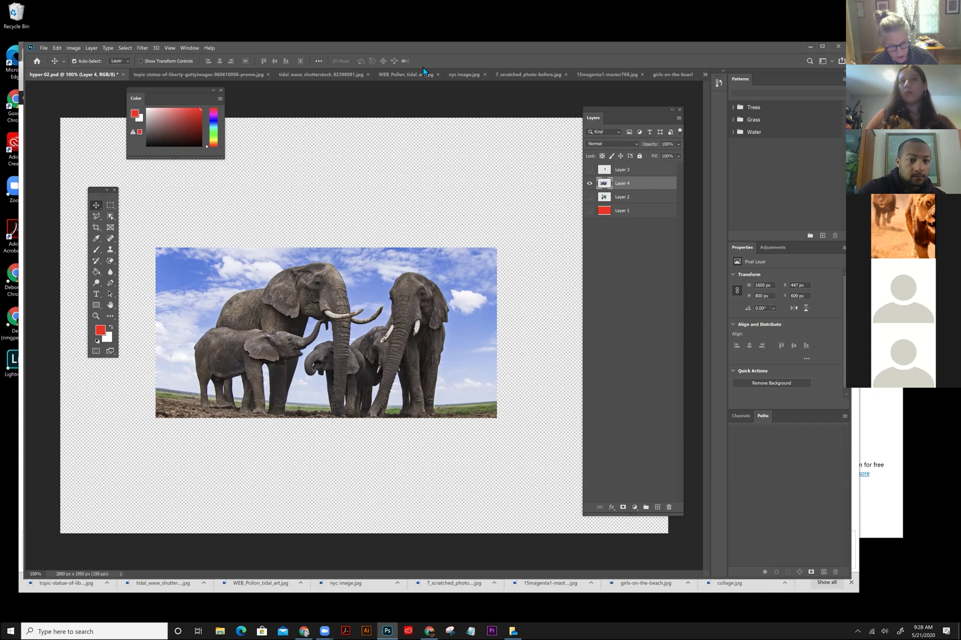
- Enlarge the elephant photo to about 2428 by 1214 px with Free Transform and place it at about X 86 px, Y 402 px
key("ctrl+t")
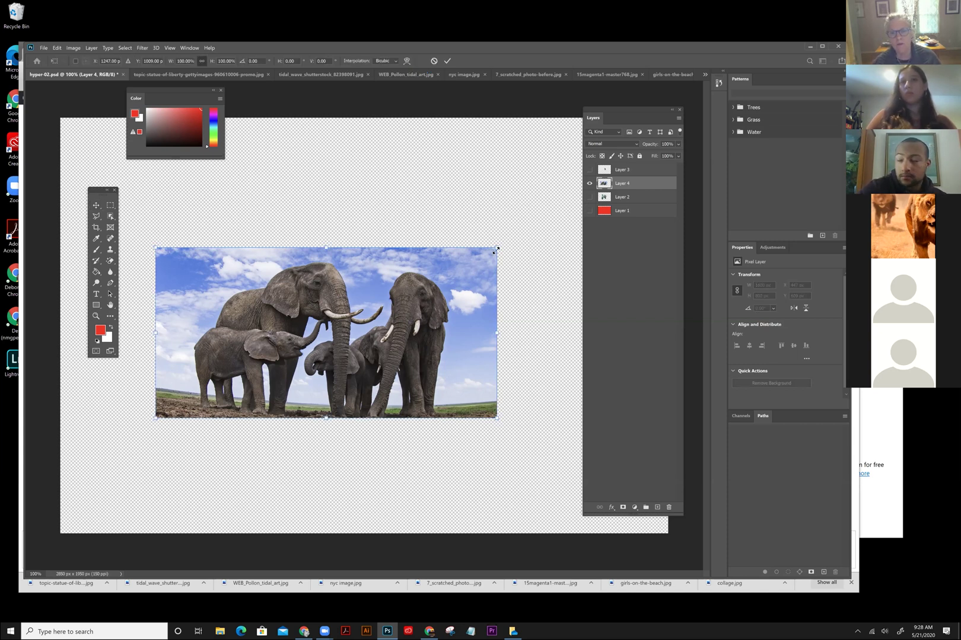
left_click_drag(497, 248, 673, 159)
left_click_drag(523, 208, 447, 251)
key("Return")
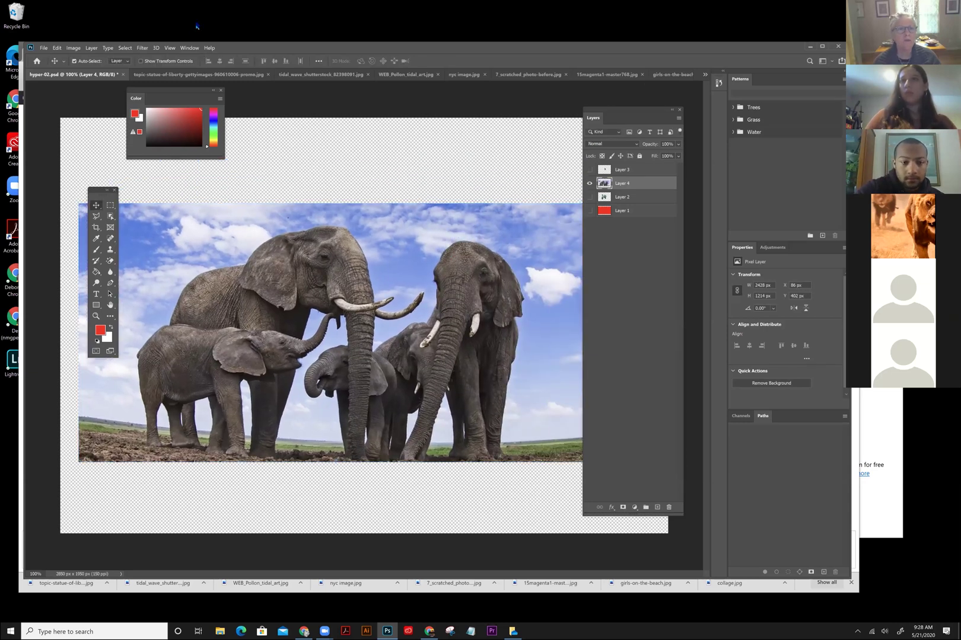
- Compare the elephant composition at print size, 100% and 200% zoom, and fit the whole canvas on screen
left_click(170, 49)
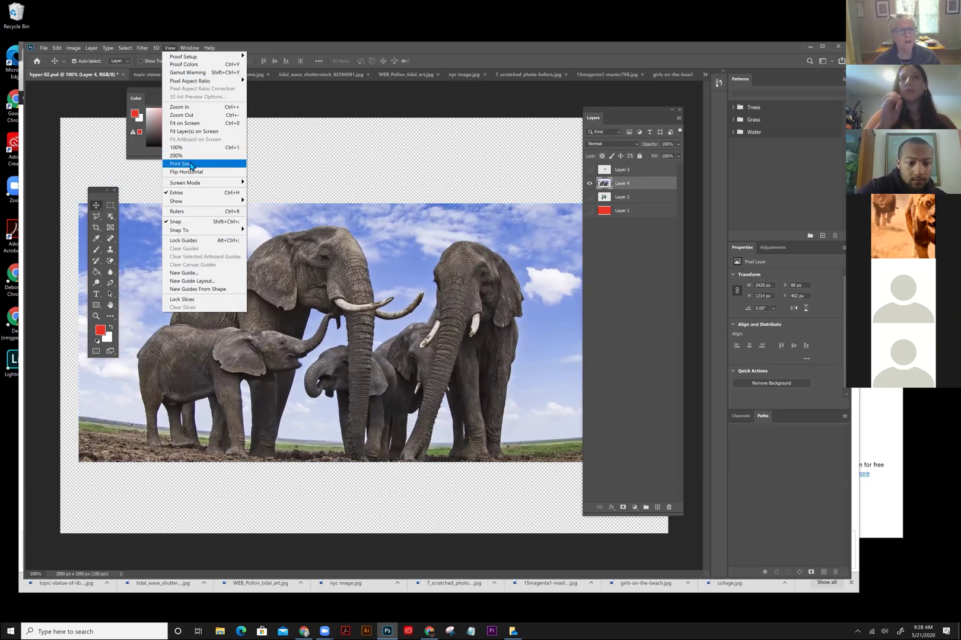
left_click(189, 164)
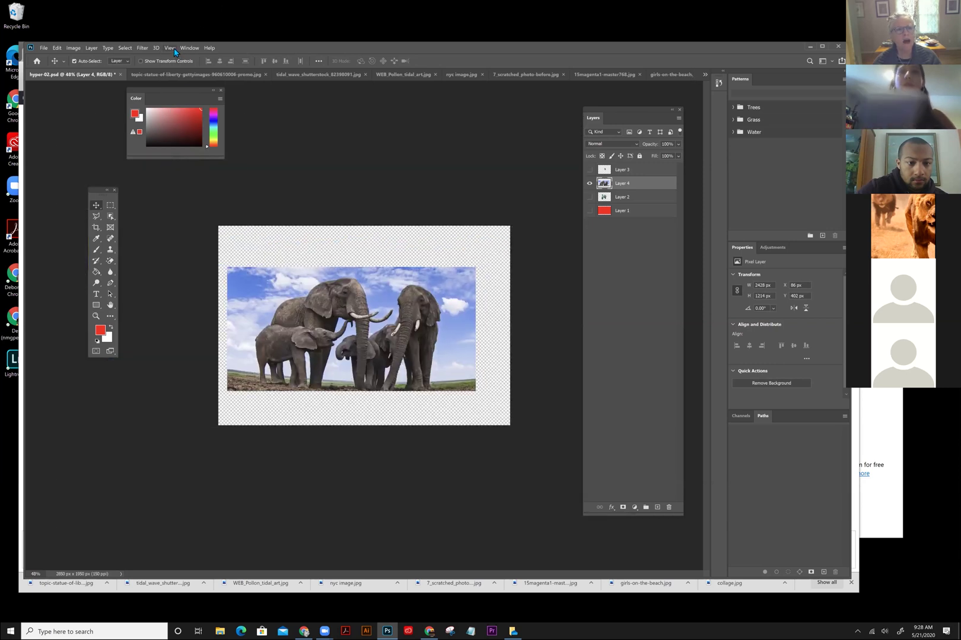
left_click(170, 48)
left_click(178, 147)
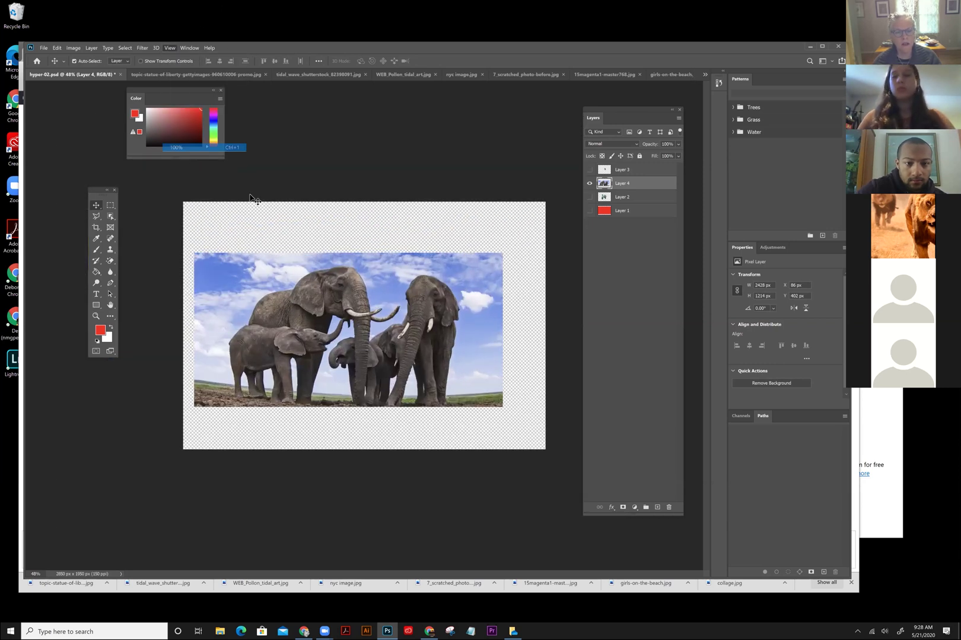
key("z")
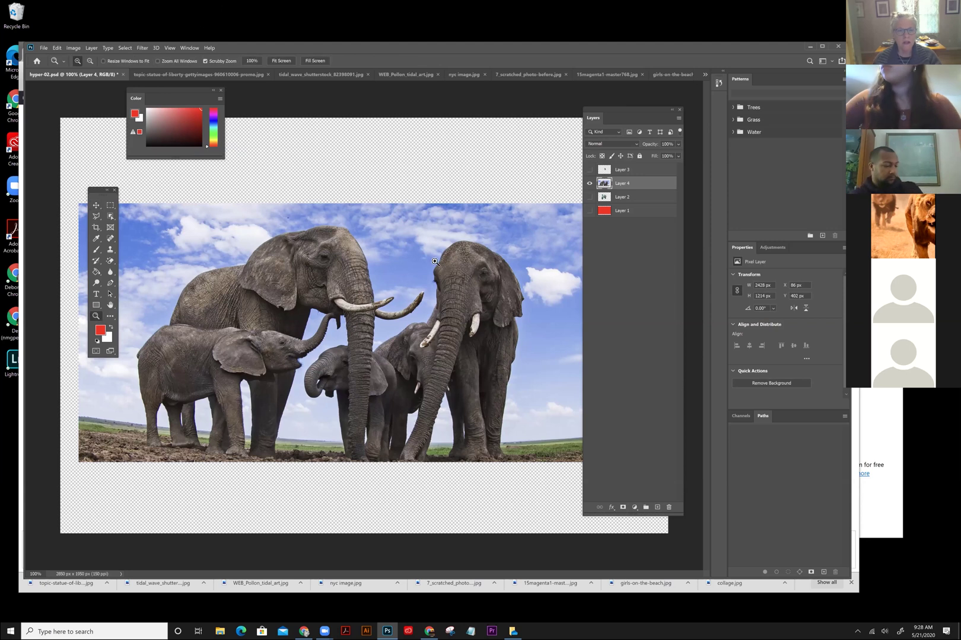
left_click(377, 271)
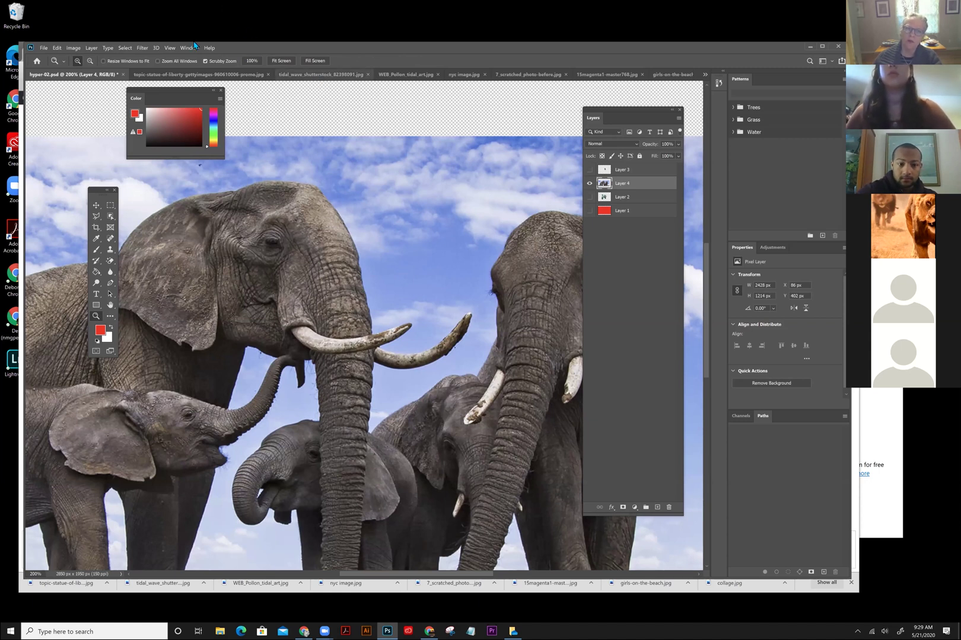
left_click(170, 47)
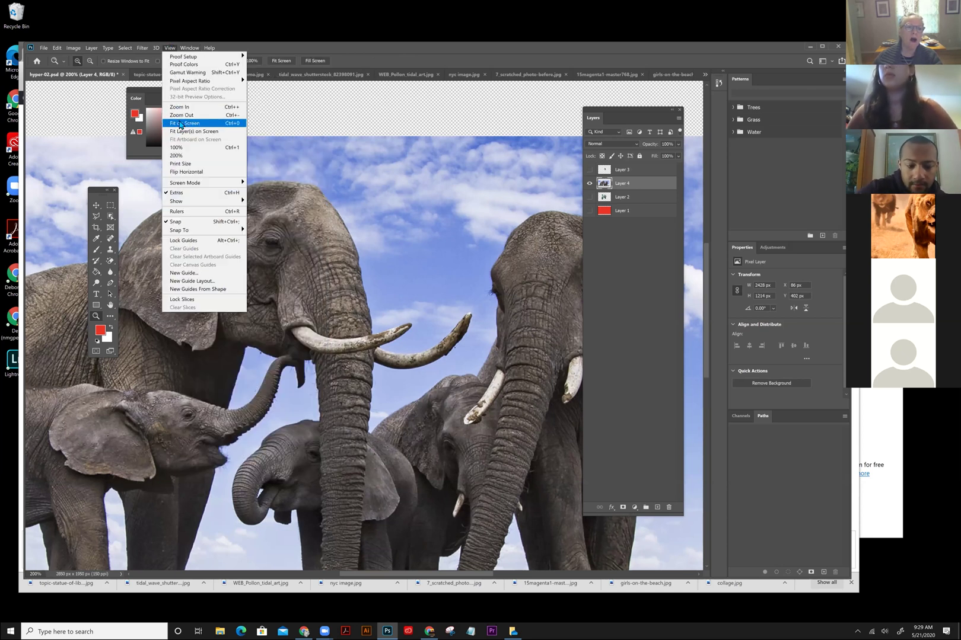
left_click(182, 124)
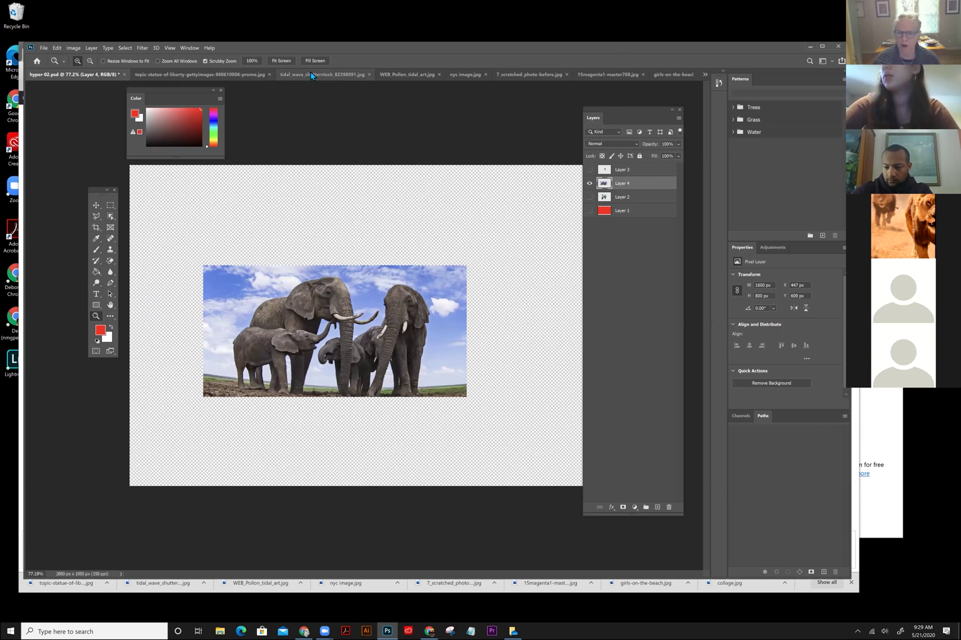
- Switch to Detail-head-crown-Statue-of-Liberty-New.jpg and save the active crown selection as a new channel named crown
left_click(705, 76)
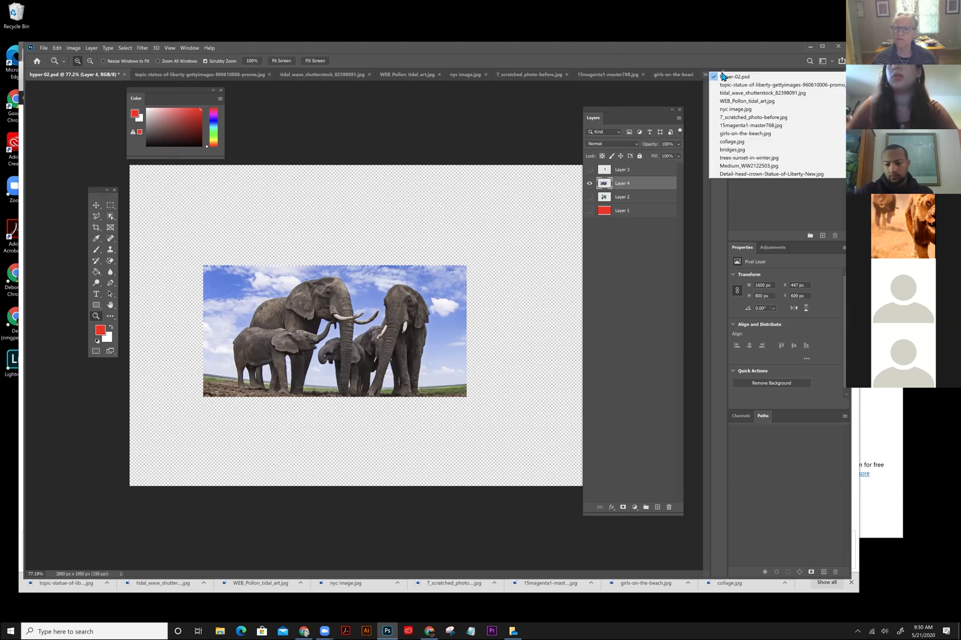
left_click(747, 177)
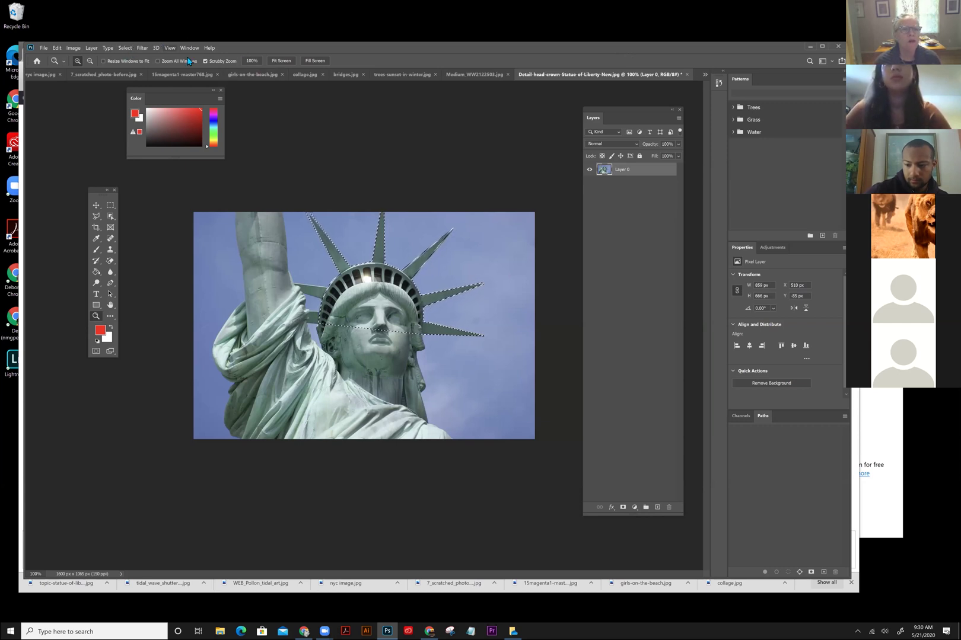
left_click(125, 49)
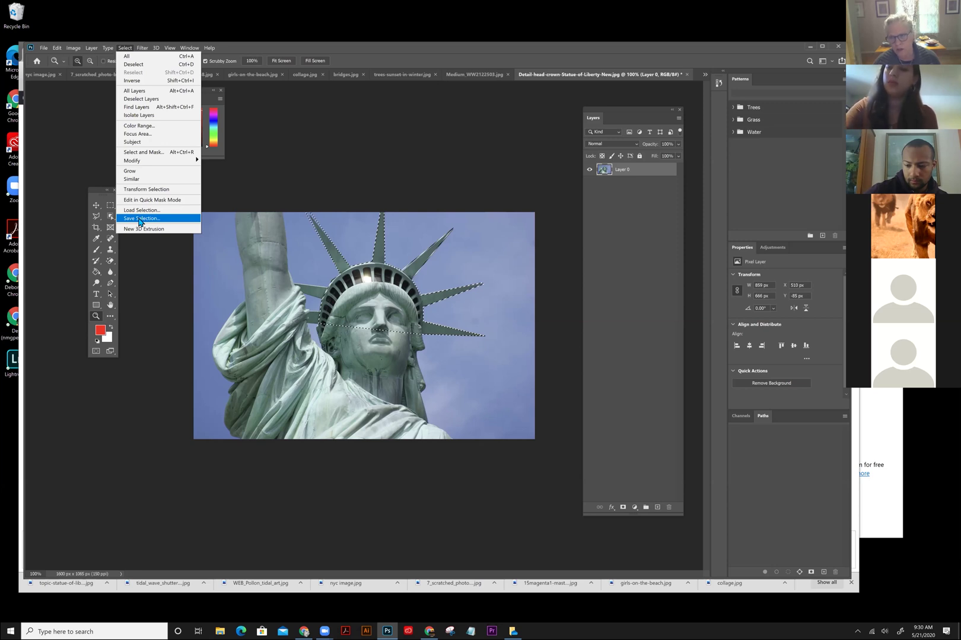
left_click(261, 256)
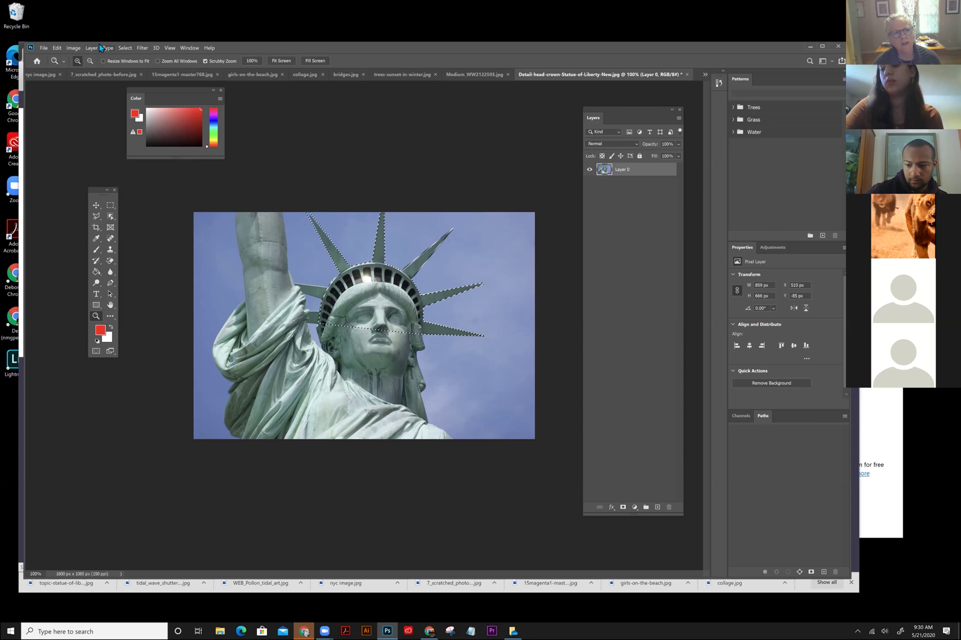
left_click(73, 47)
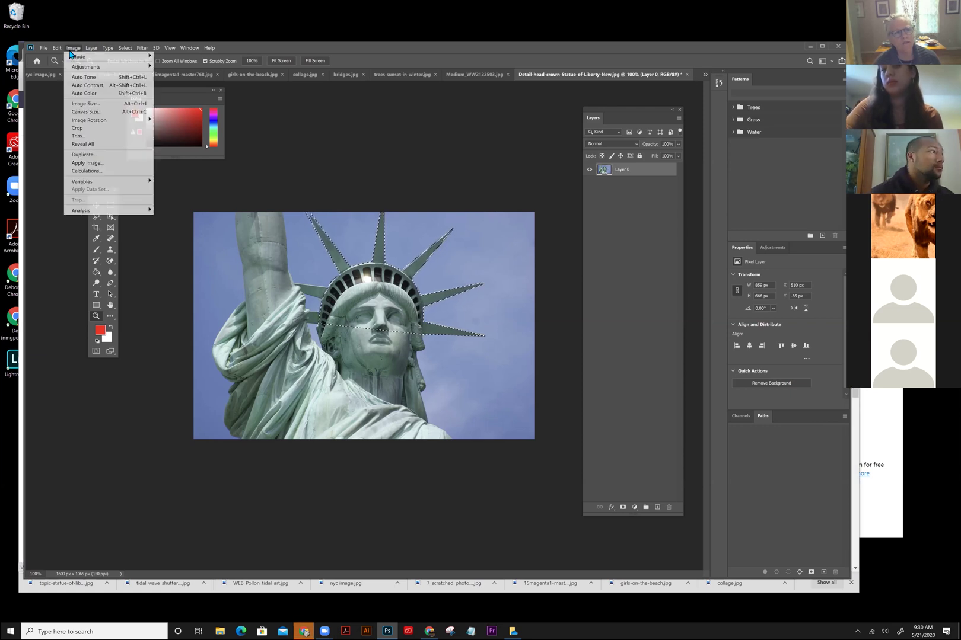
mouse_move(103, 47)
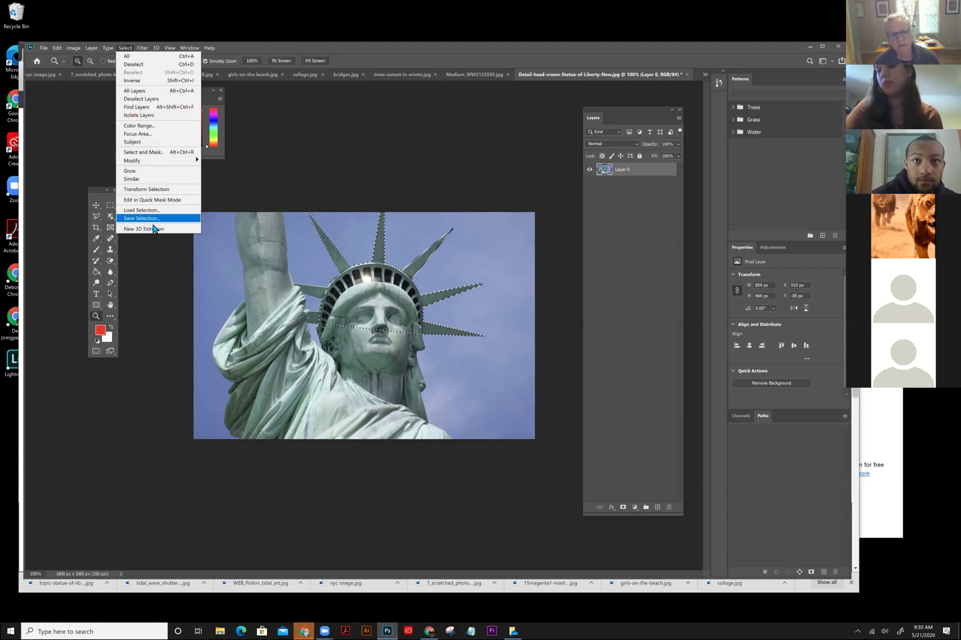
left_click(153, 224)
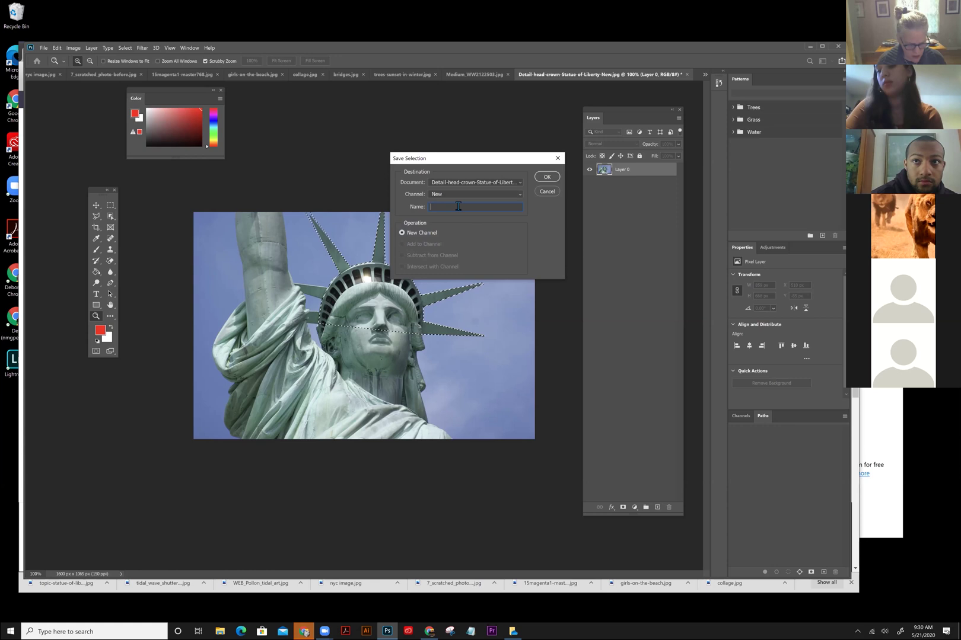
type("crwo")
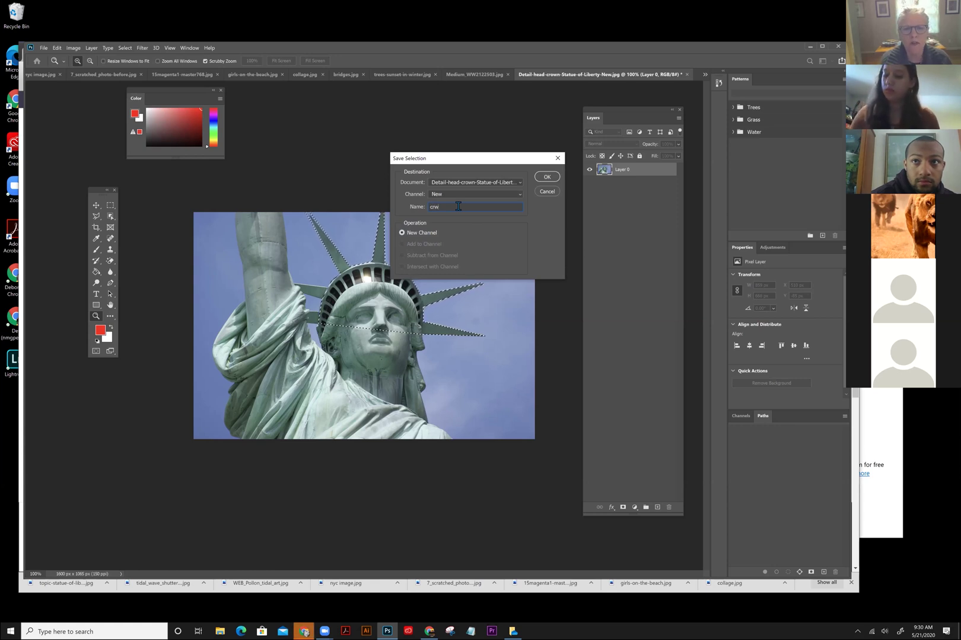
key("BackSpace")
type("own")
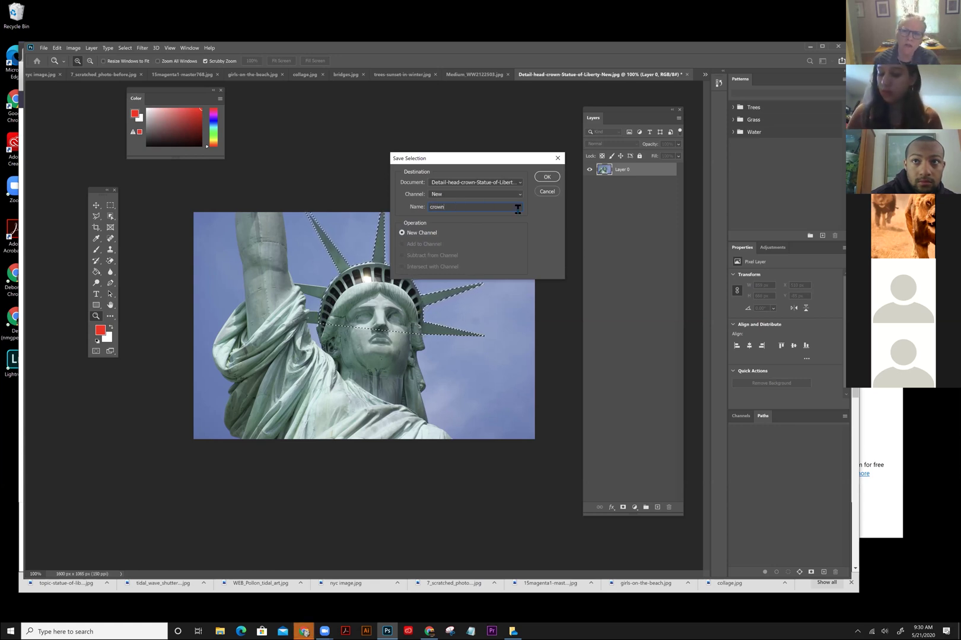
left_click(546, 178)
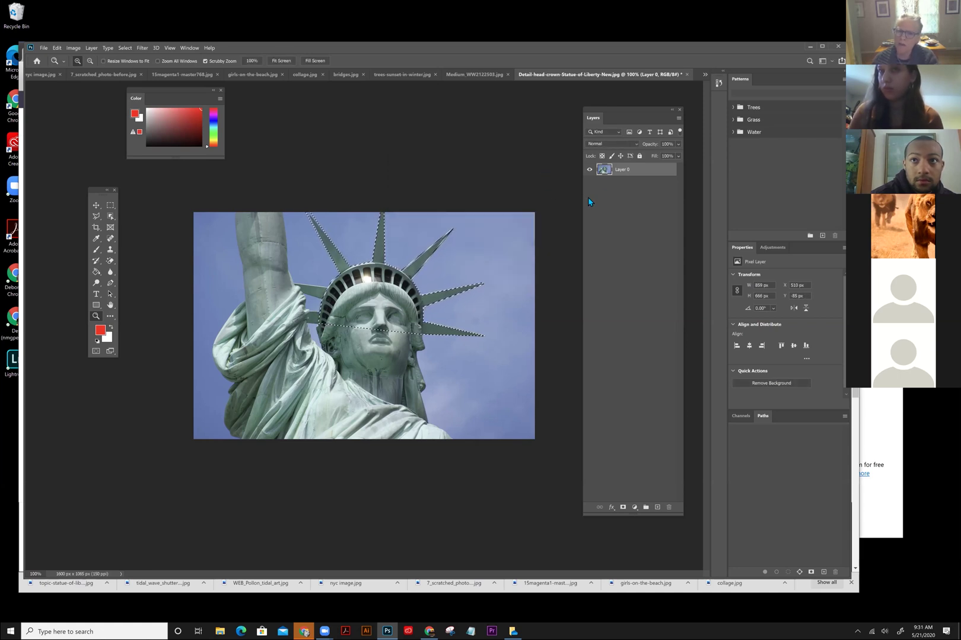
- Deselect the crown, then load the saved crown channel as a new selection
key("ctrl+d")
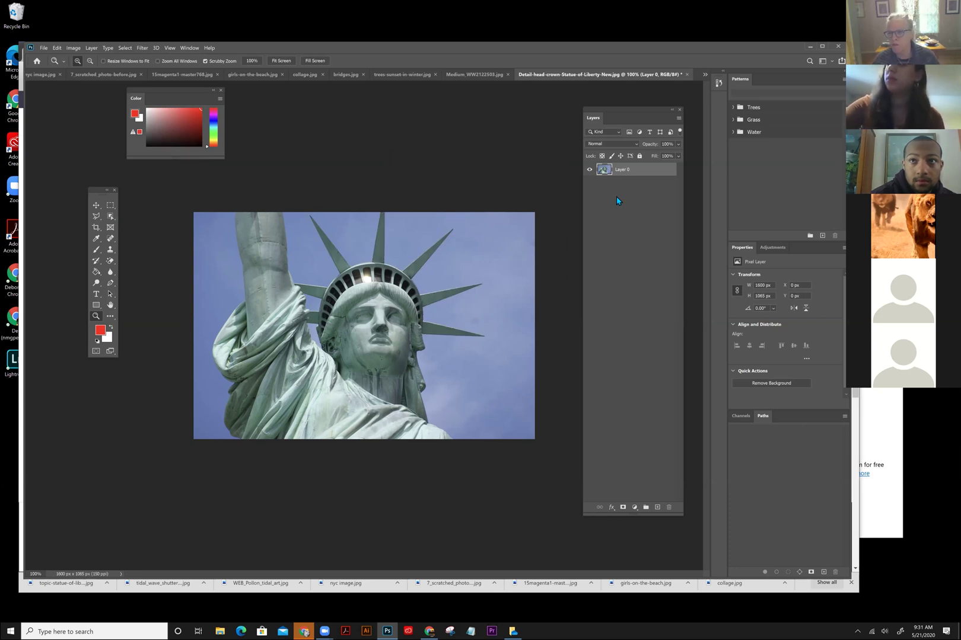
left_click(126, 48)
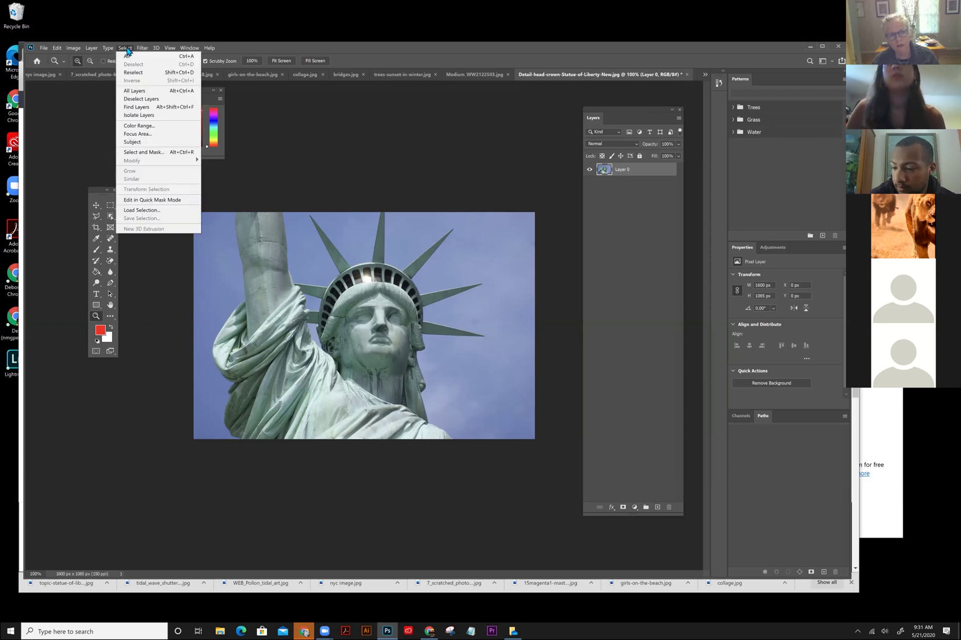
left_click(140, 212)
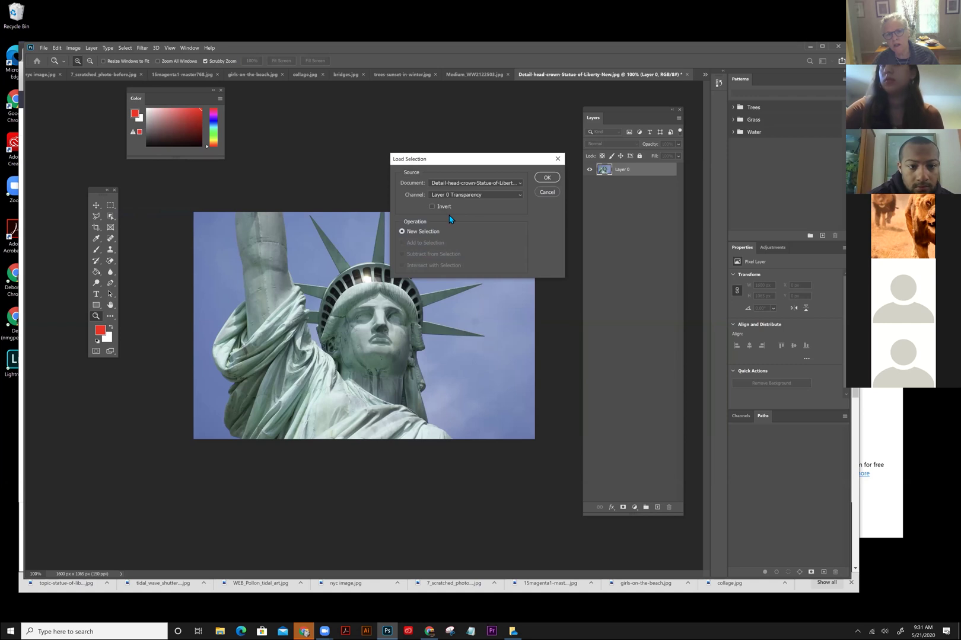
left_click(441, 195)
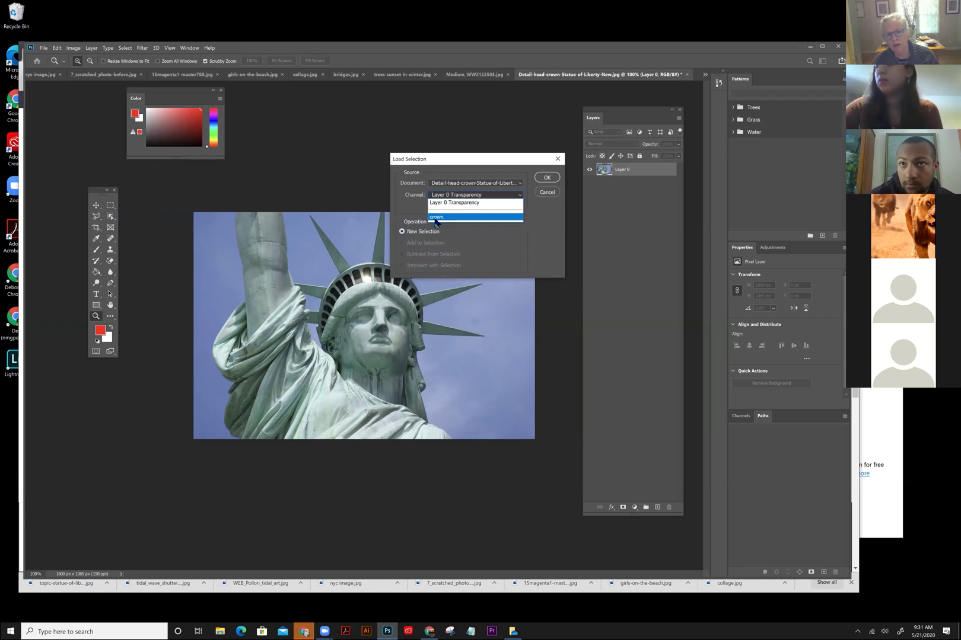
left_click(436, 217)
left_click(547, 178)
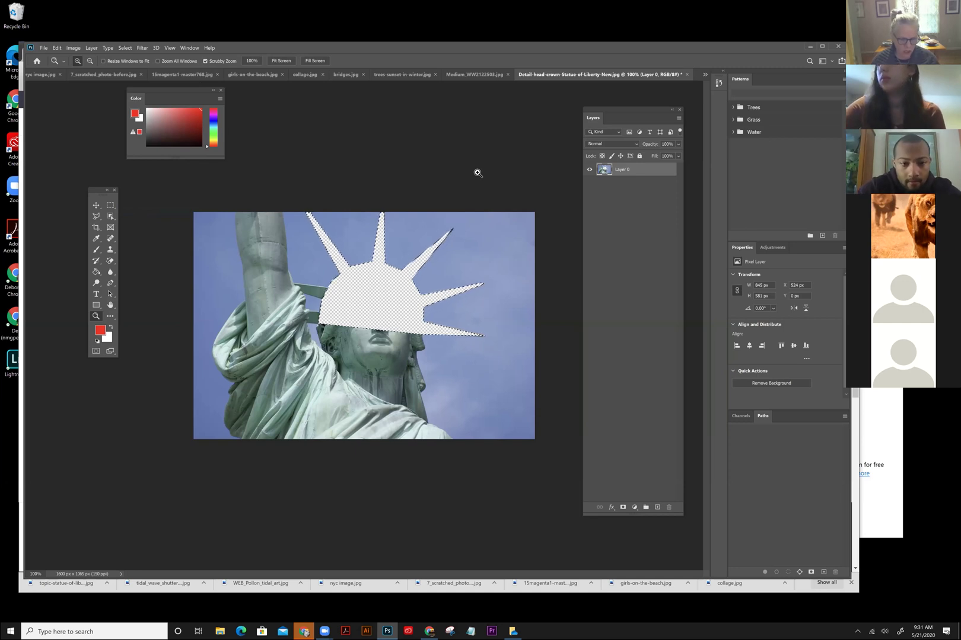
- Undo the clearing of the statue's crown area and look over the undo commands
key("ctrl+z")
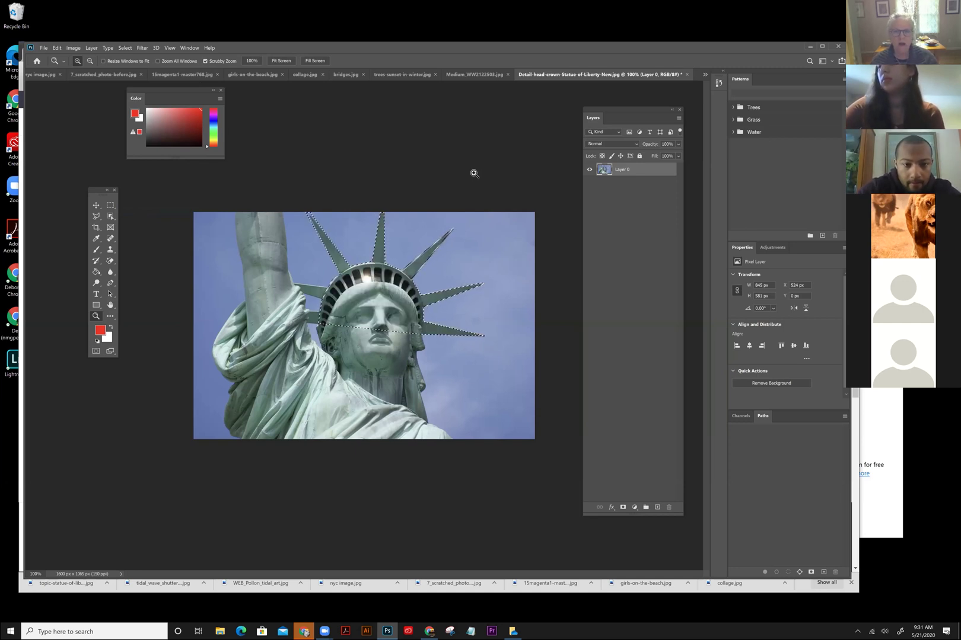
left_click(57, 47)
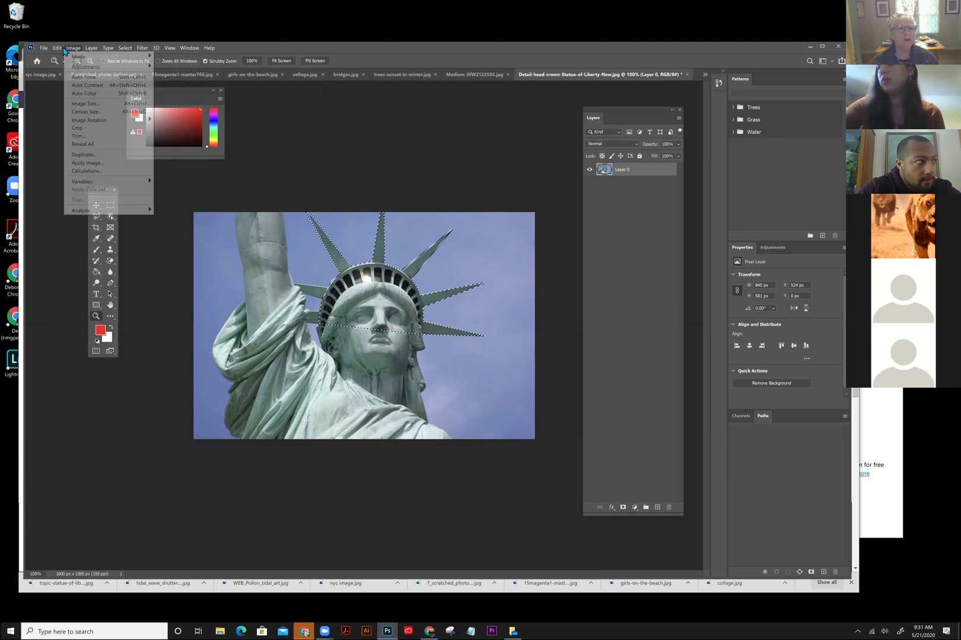
mouse_move(57, 49)
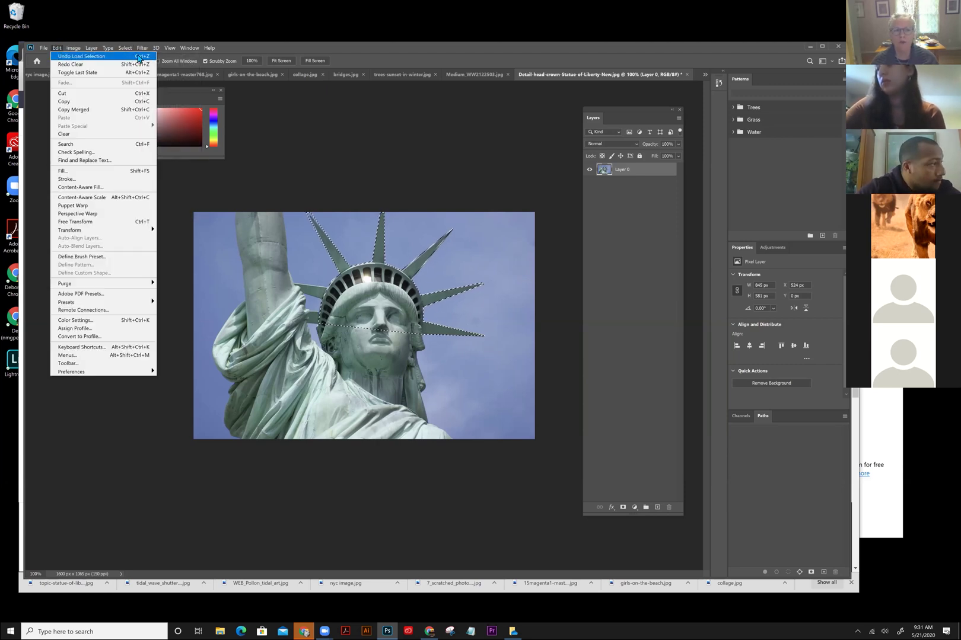
left_click(339, 96)
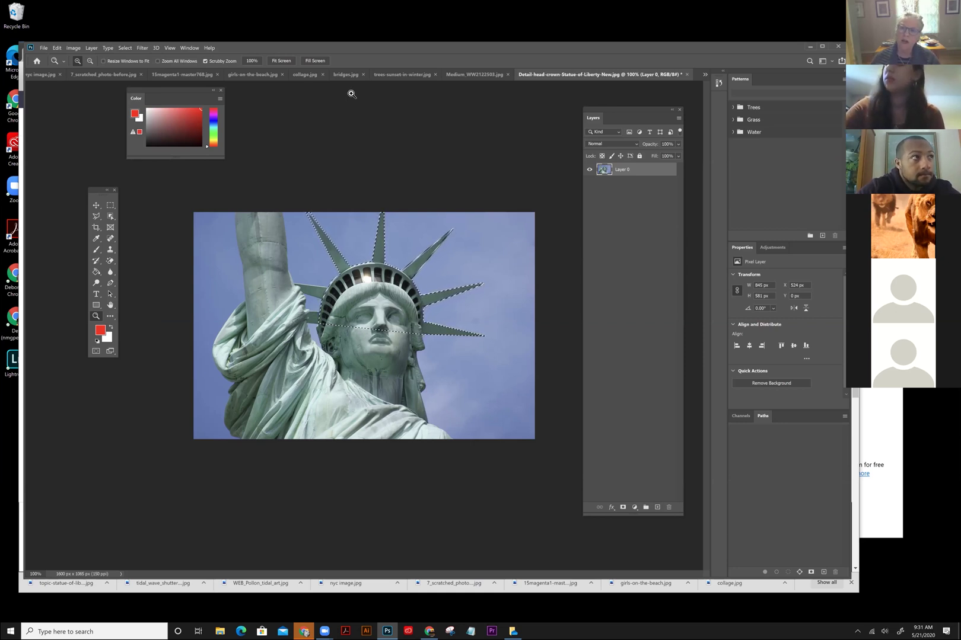
- Invert the crown selection, delete everything around the crown on Layer 0, and deselect
left_click(125, 51)
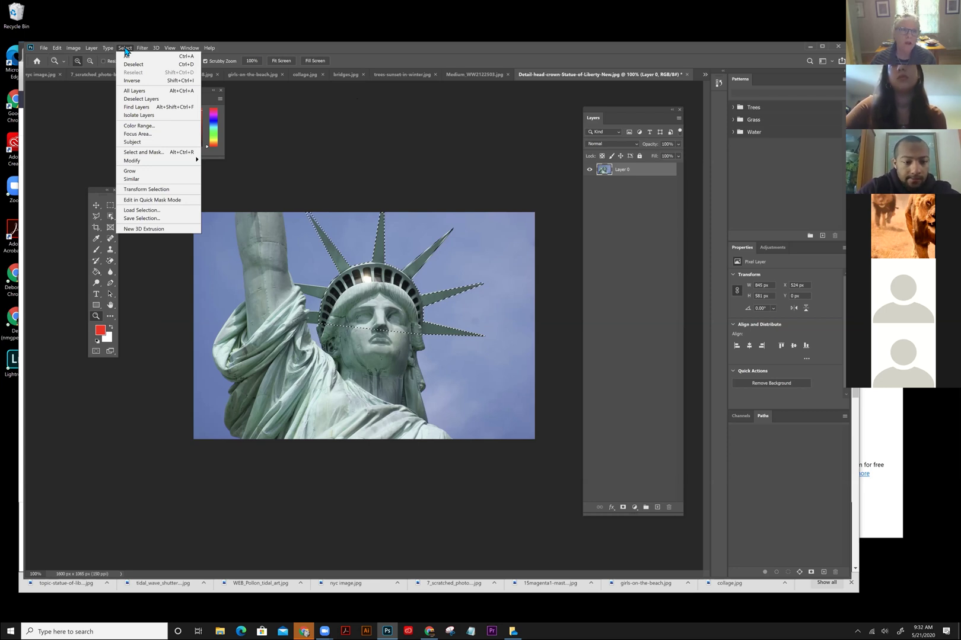
left_click(131, 81)
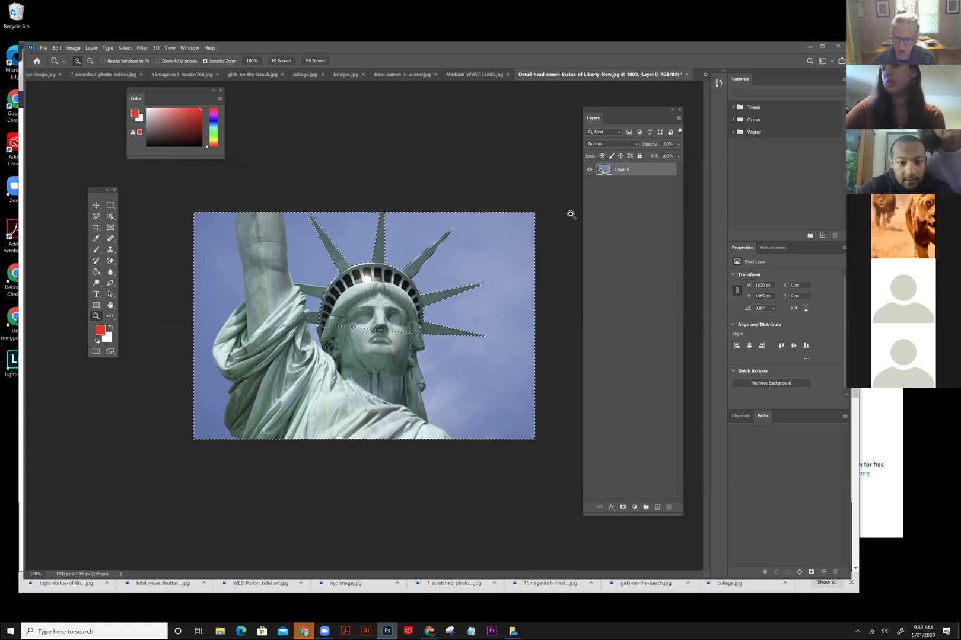
key("Delete")
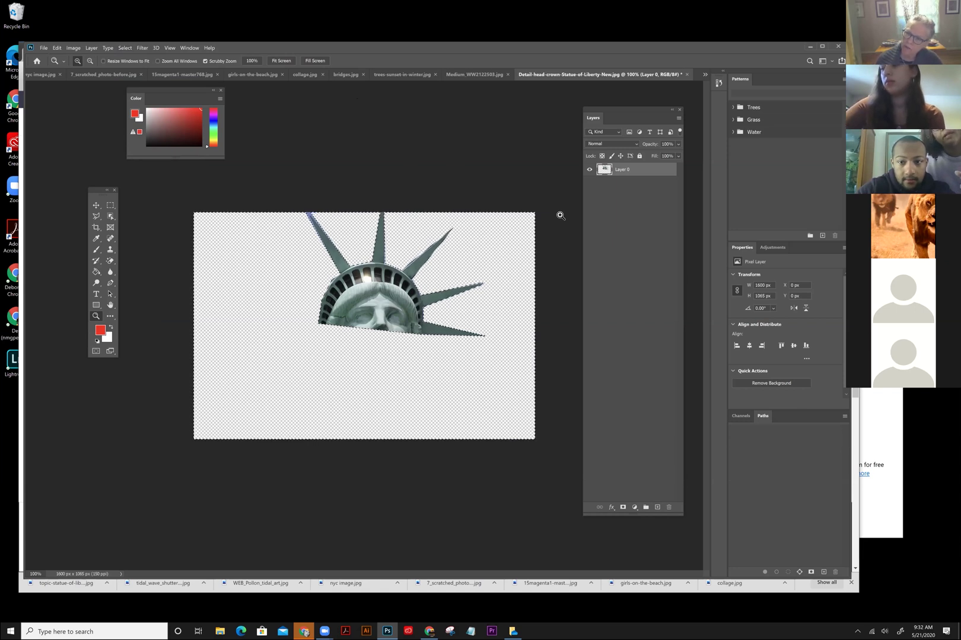
key("ctrl+d")
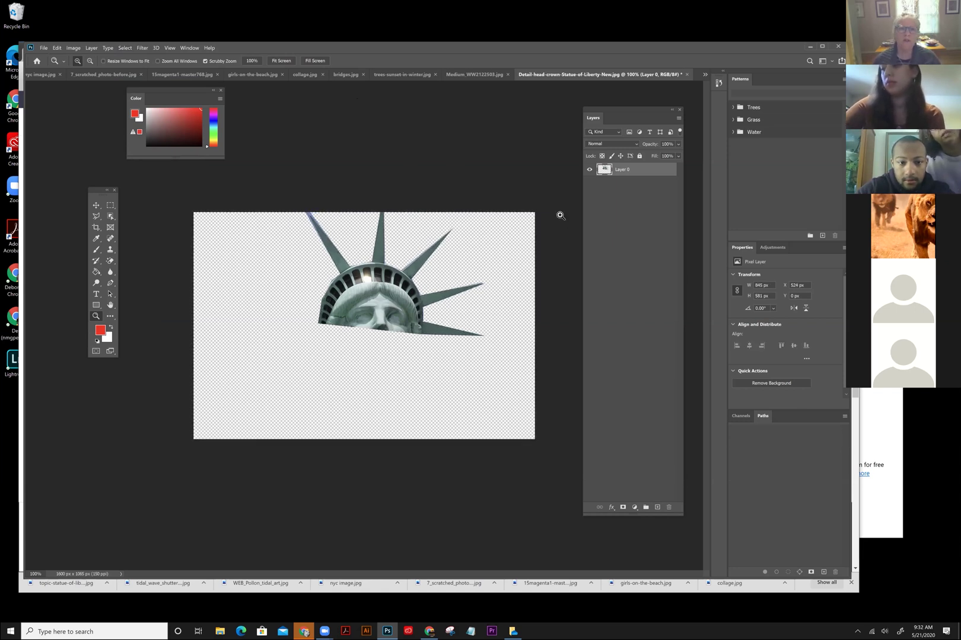
- Look through the other open photos, bring up girls-on-the-beach.jpg and move the Layers panel clear of the image
left_click(472, 74)
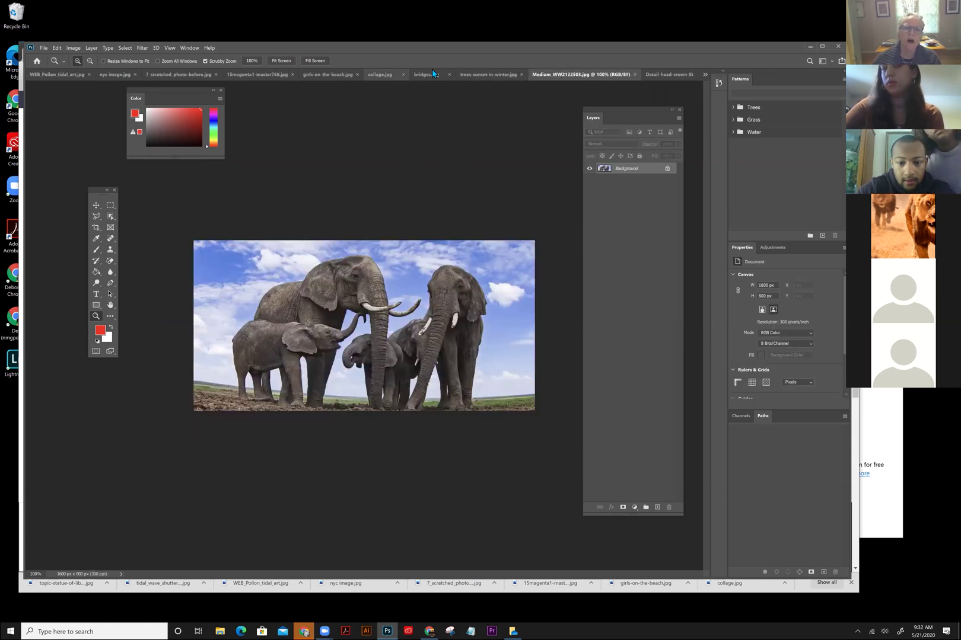
left_click(174, 77)
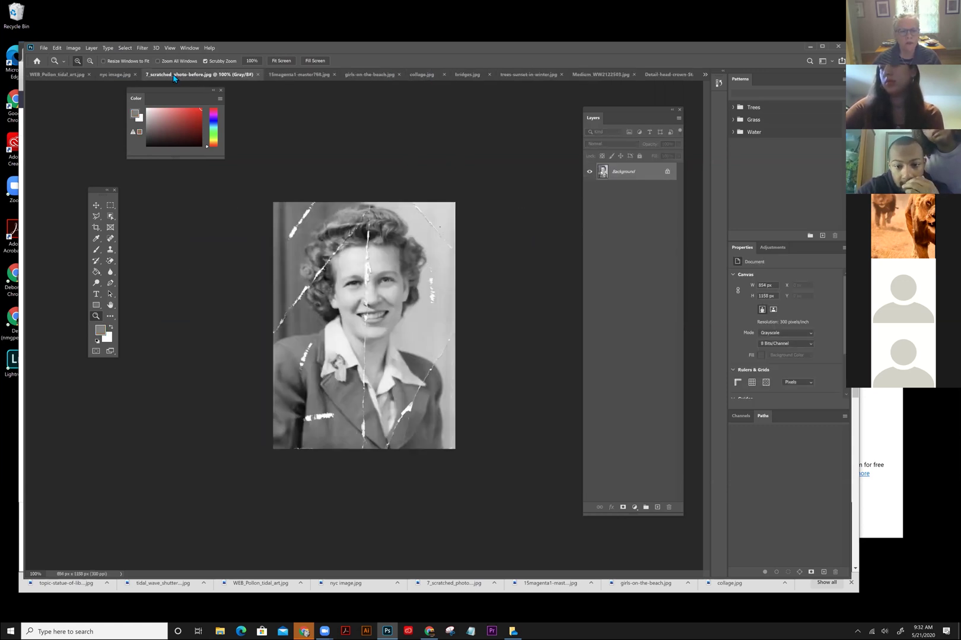
left_click(121, 77)
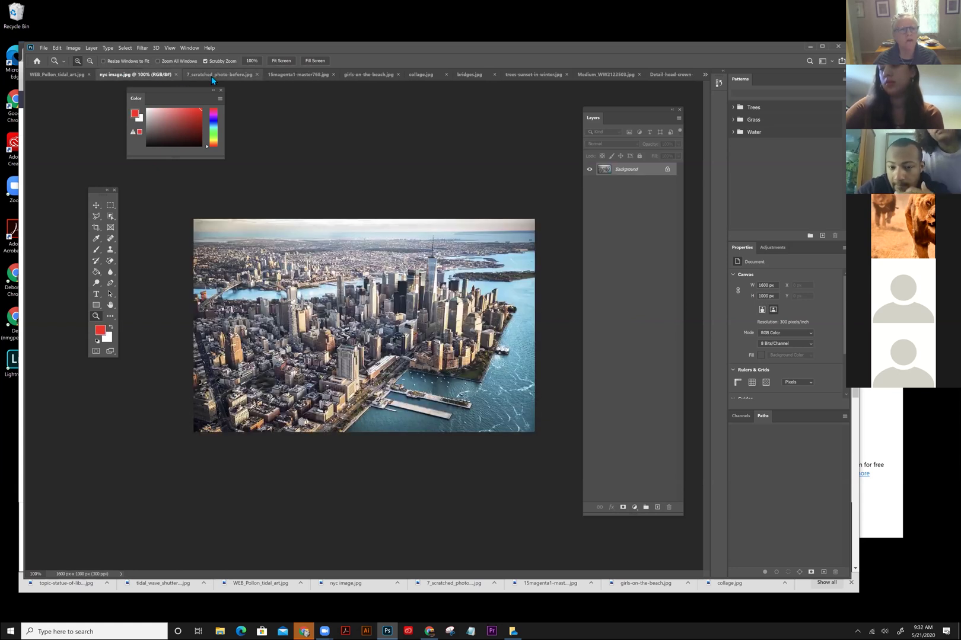
left_click(285, 76)
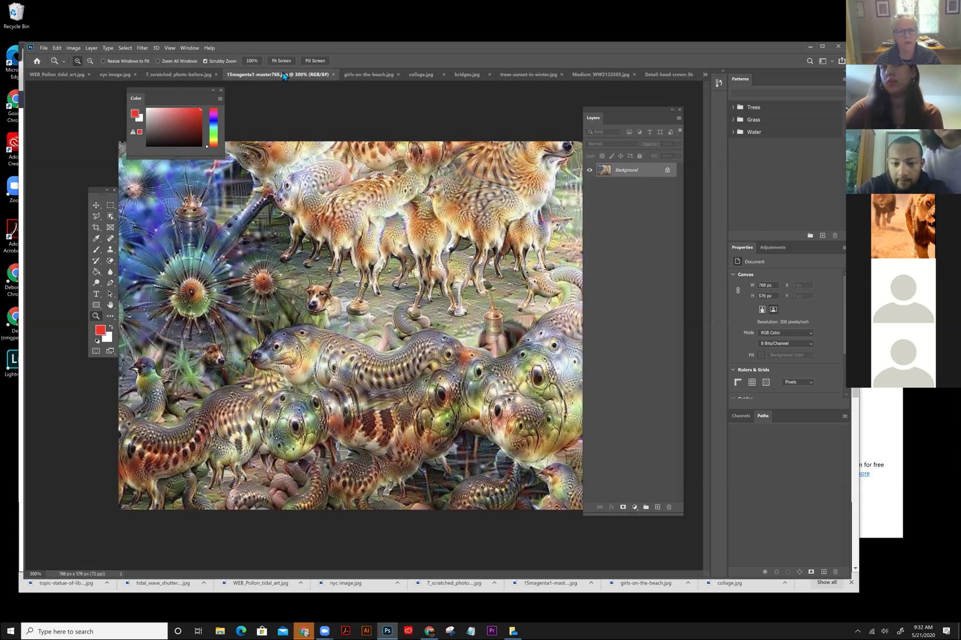
left_click(358, 77)
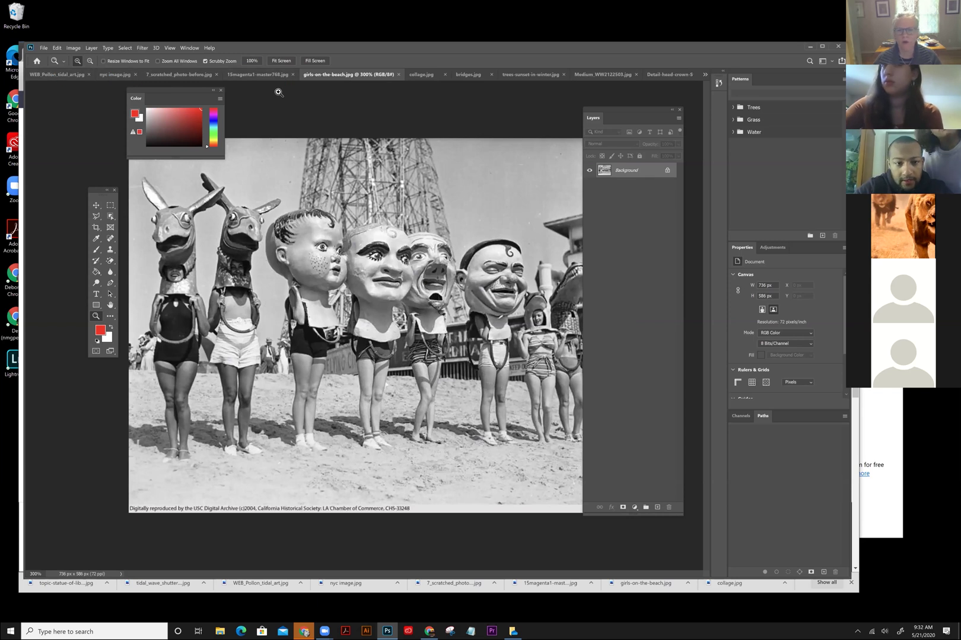
left_click_drag(622, 107, 682, 110)
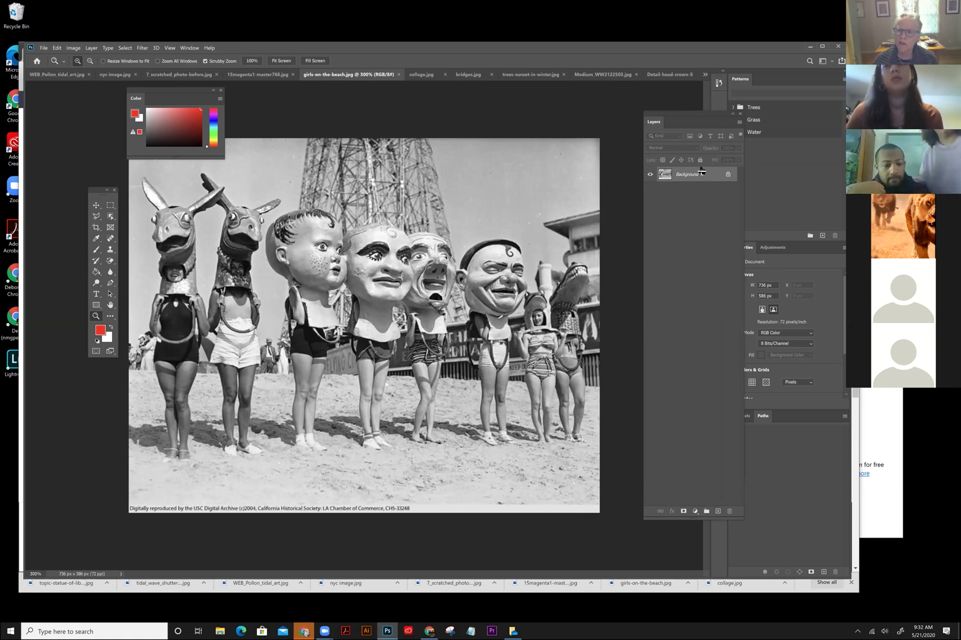
- Set the resolution of girls-on-the-beach.jpg to 150 pixels/inch with Image Size and return to the Zoom tool
left_click(73, 47)
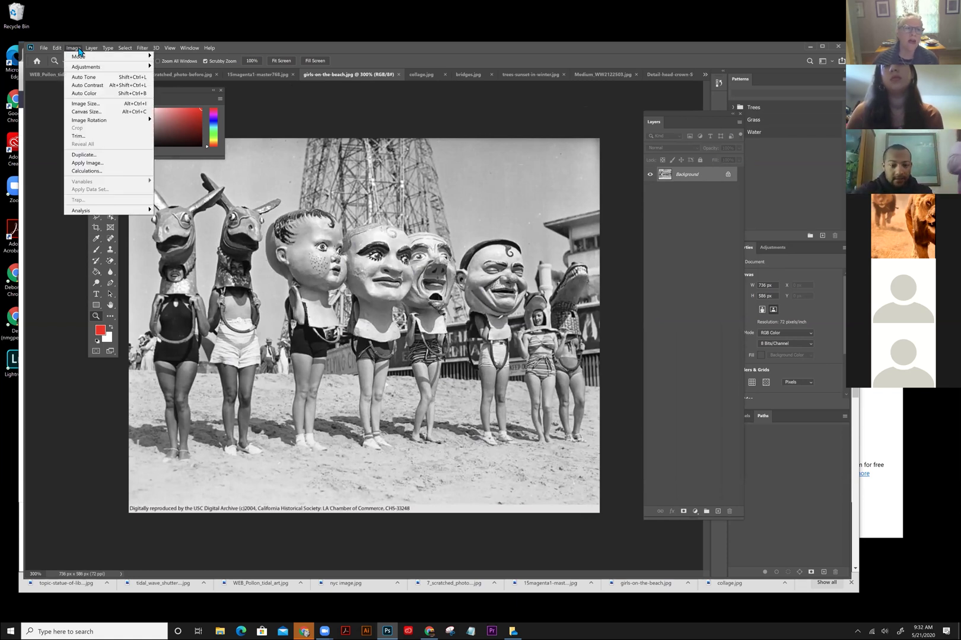
left_click(83, 104)
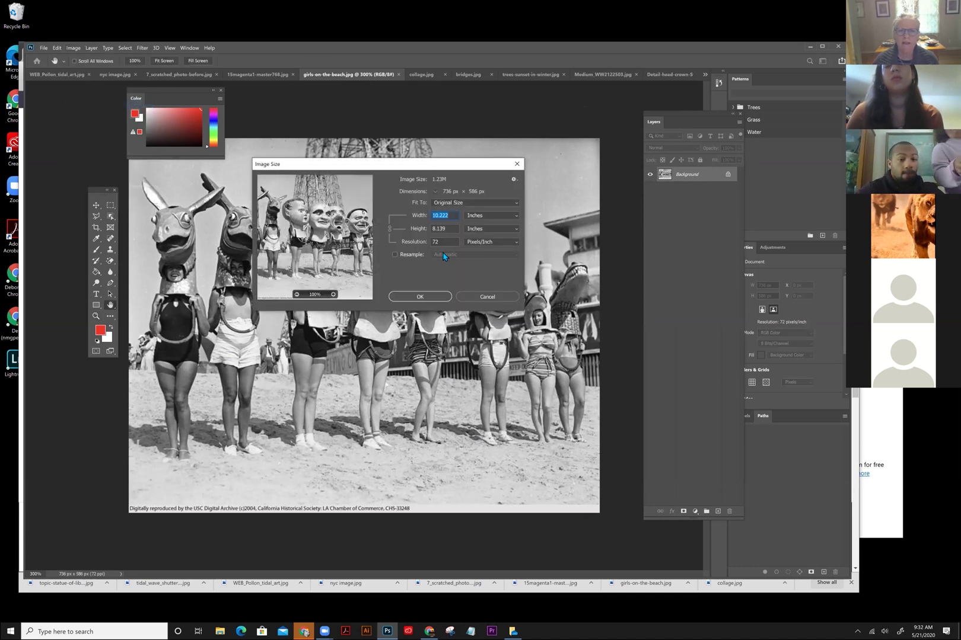
double_click(446, 242)
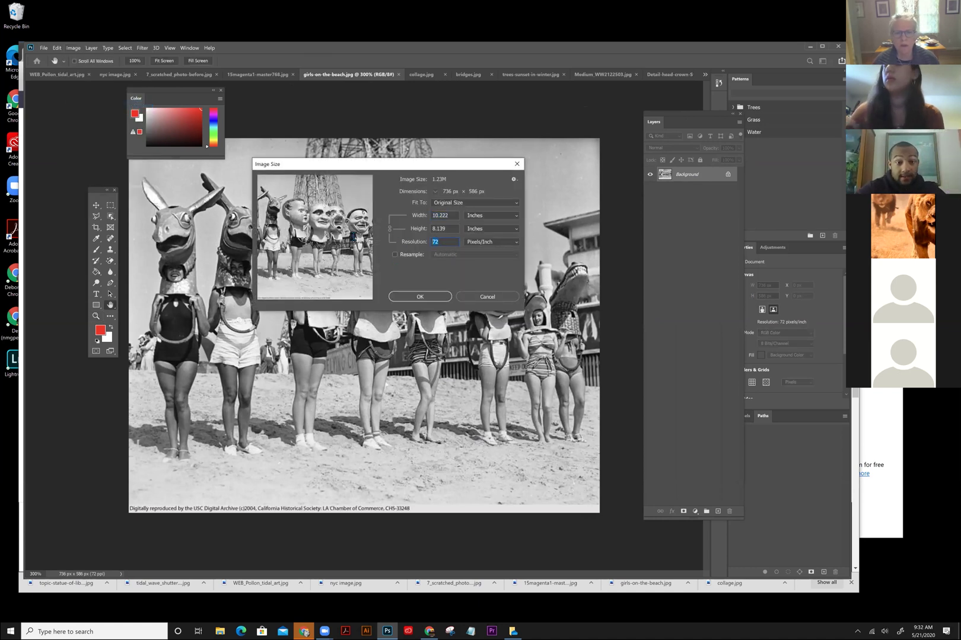
type("150")
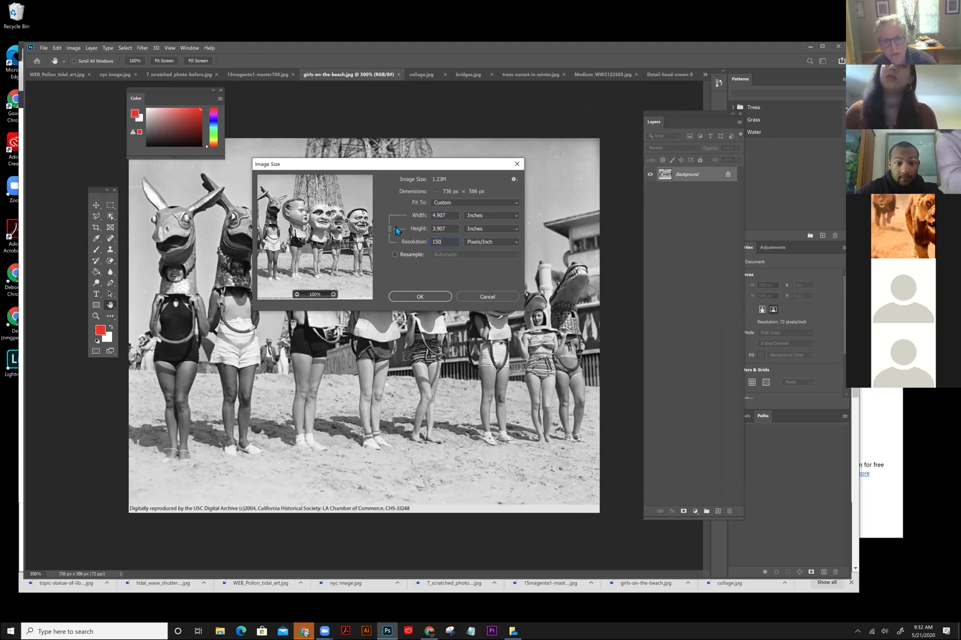
left_click(417, 297)
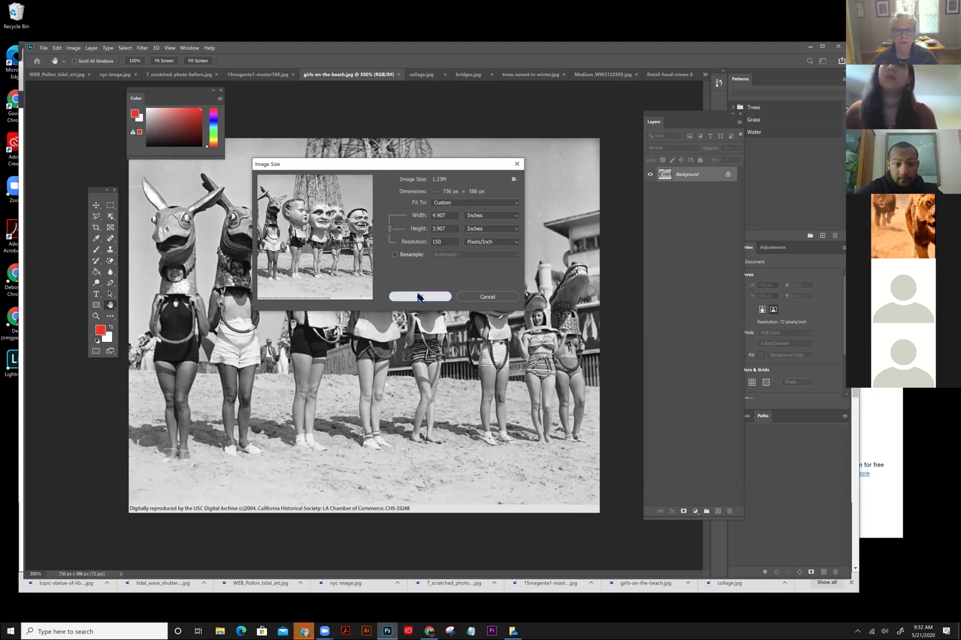
key("z")
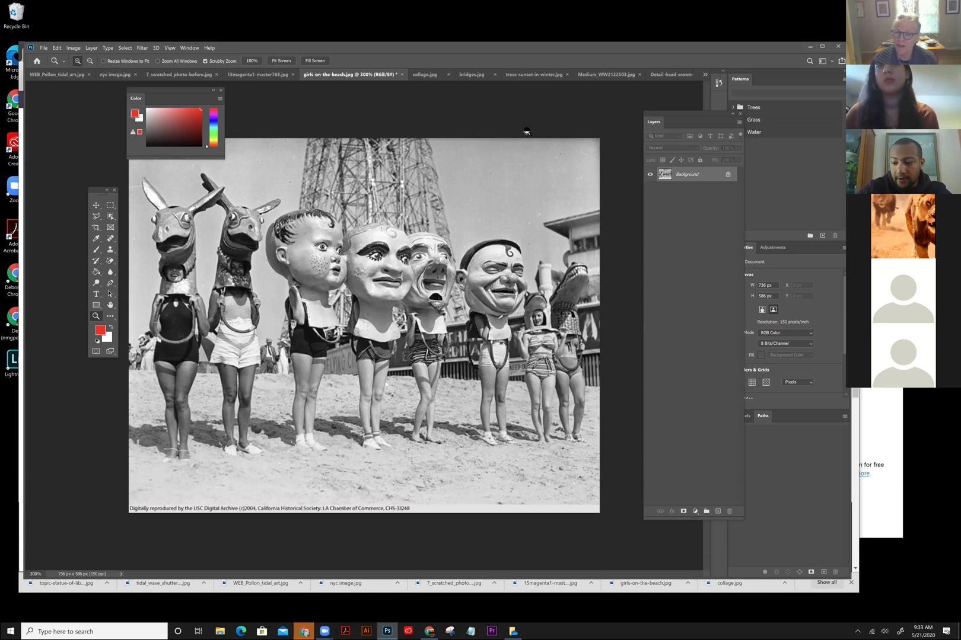
- Convert the locked Background layer of girls-on-the-beach.jpg into a regular layer and move the tools panel farther off the photo
double_click(686, 176)
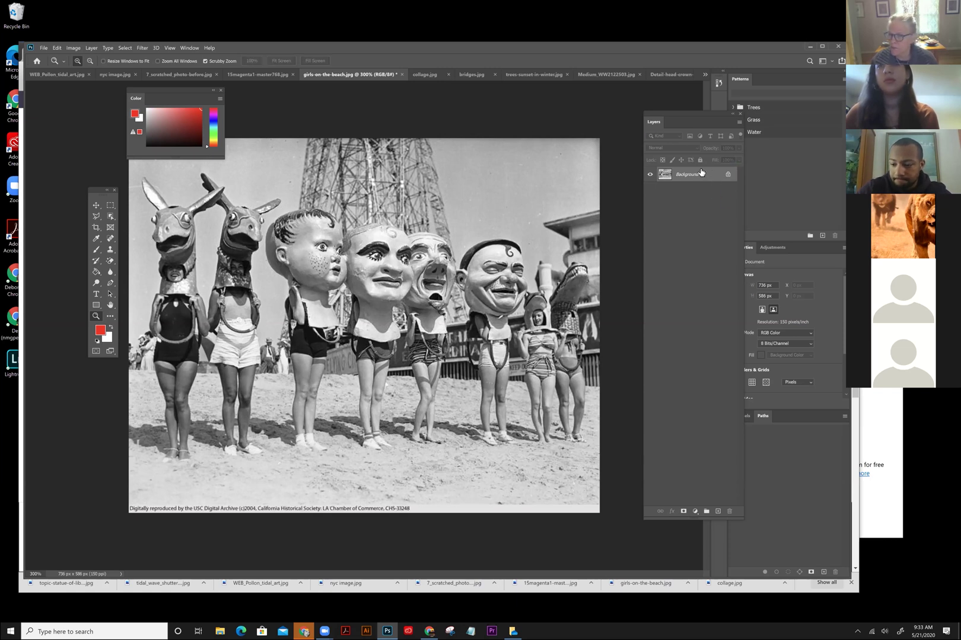
key("Return")
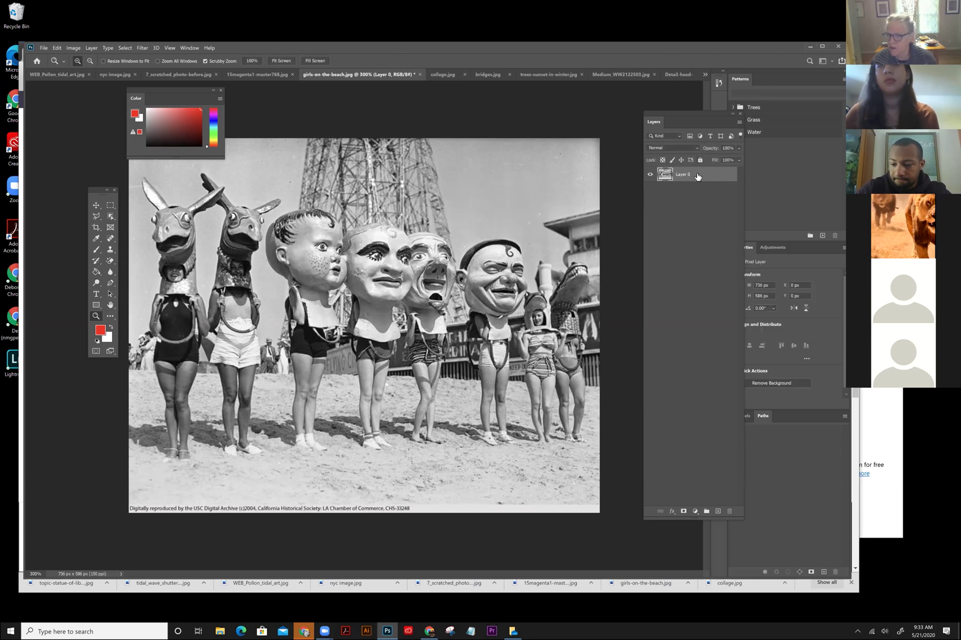
mouse_move(99, 190)
left_mouse_down()
mouse_move(53, 190)
mouse_move(154, 193)
mouse_move(97, 202)
mouse_move(86, 184)
left_mouse_up()
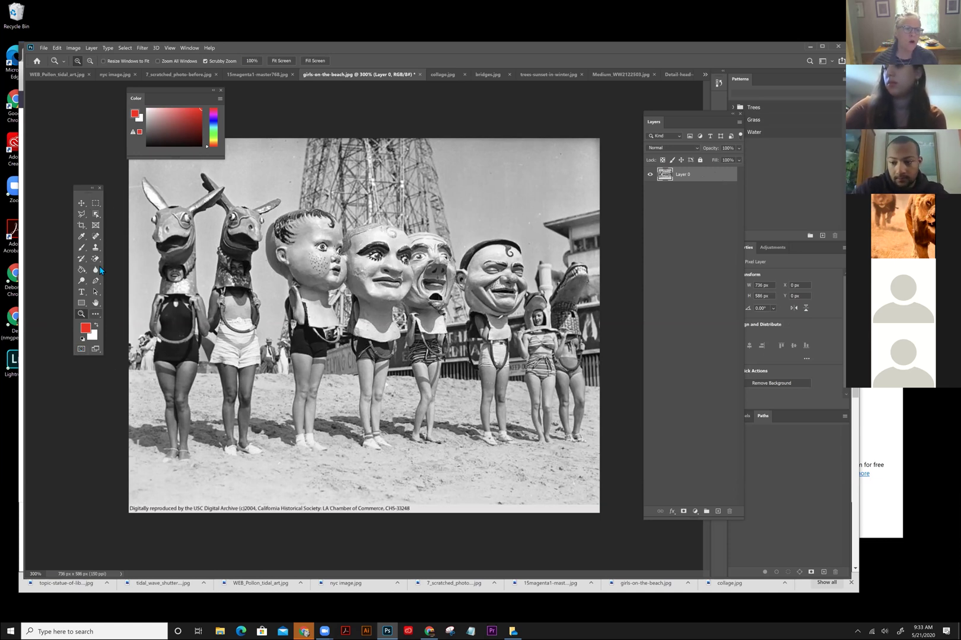
- Try to outline the second figure's donkey mask with the Magnetic Lasso tool and deselect the outline
left_click(81, 214)
right_click(82, 214)
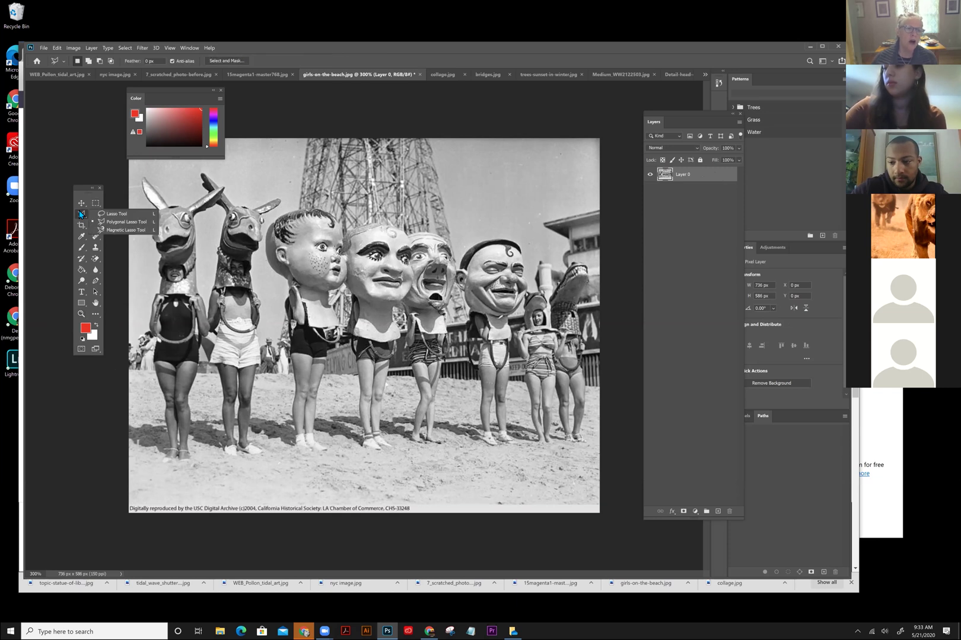
left_click(122, 214)
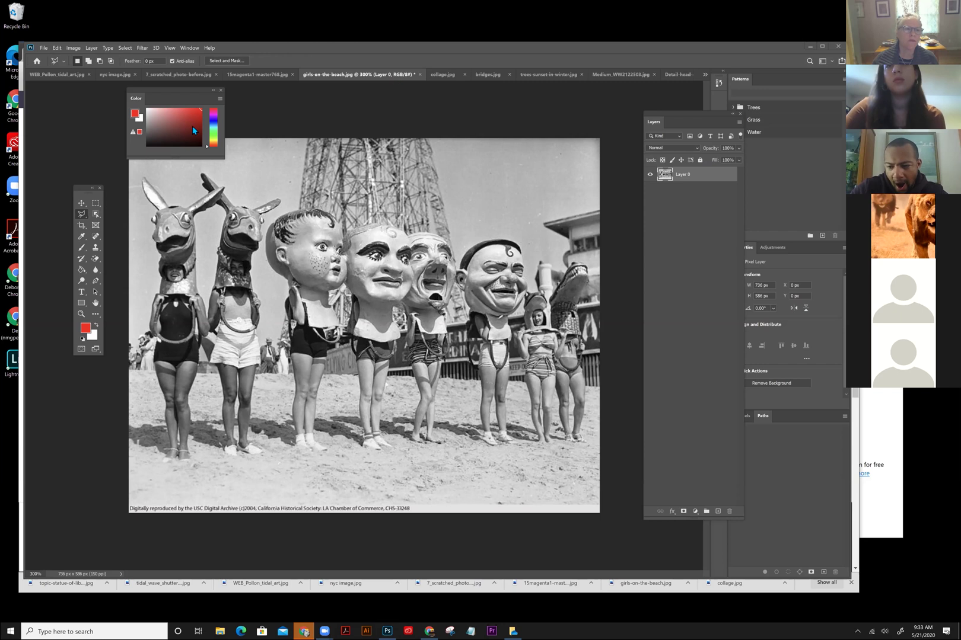
right_click(83, 215)
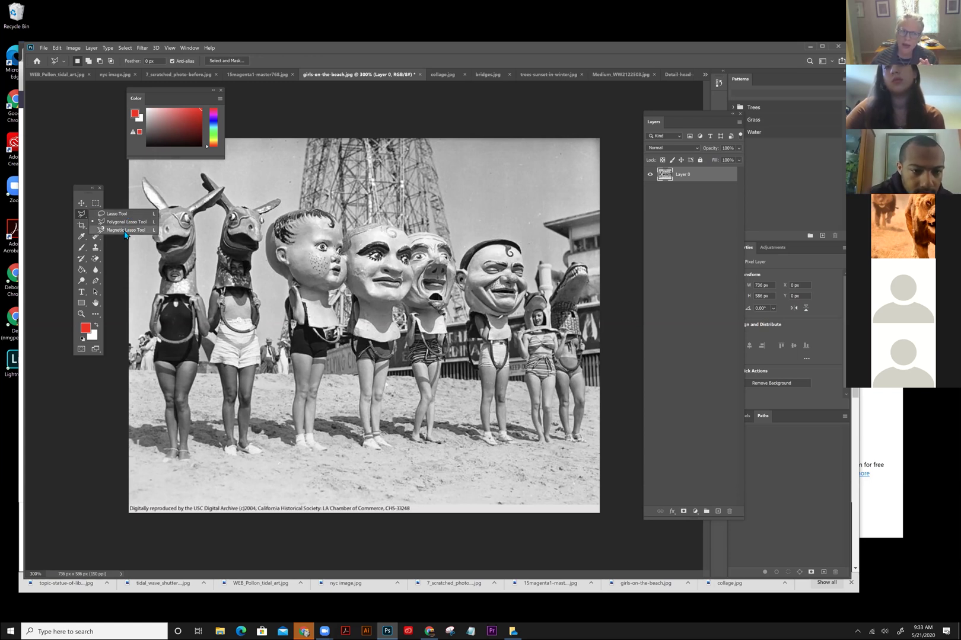
left_click(125, 231)
key("z")
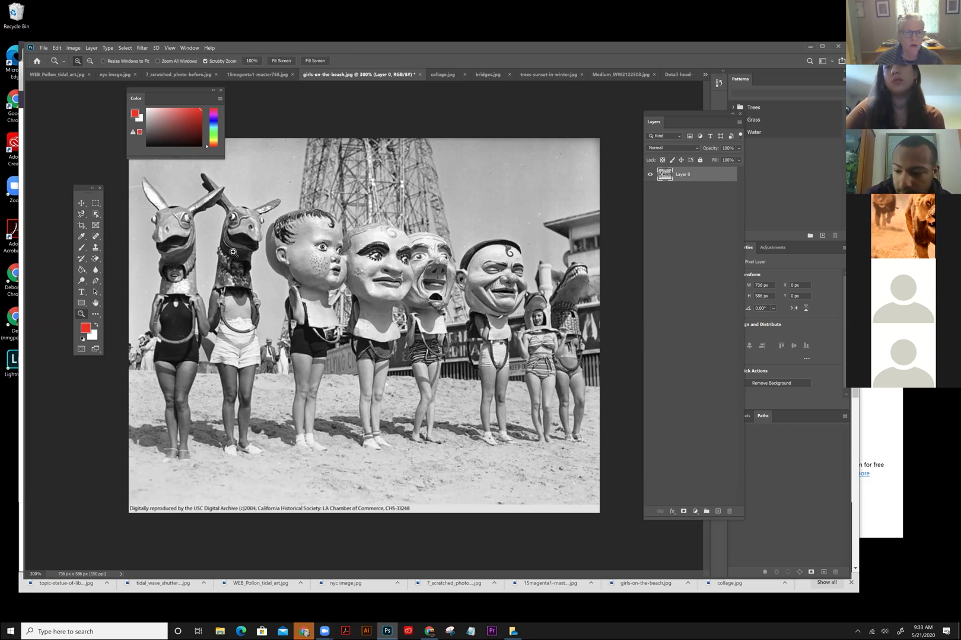
left_click_drag(233, 252, 272, 252)
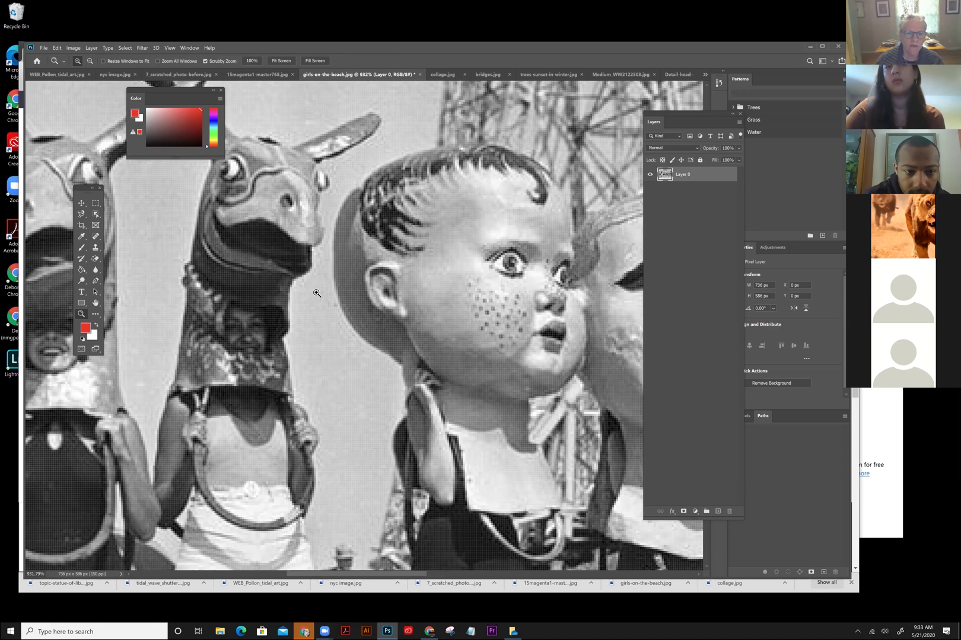
scroll(317, 293, "left", 3)
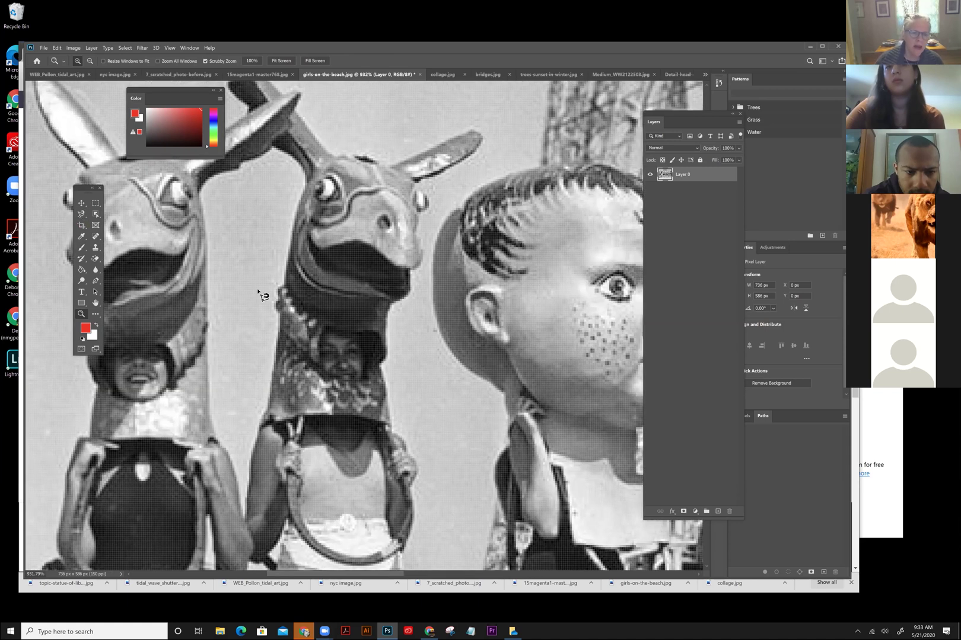
key("ctrl+plus")
left_click(256, 410)
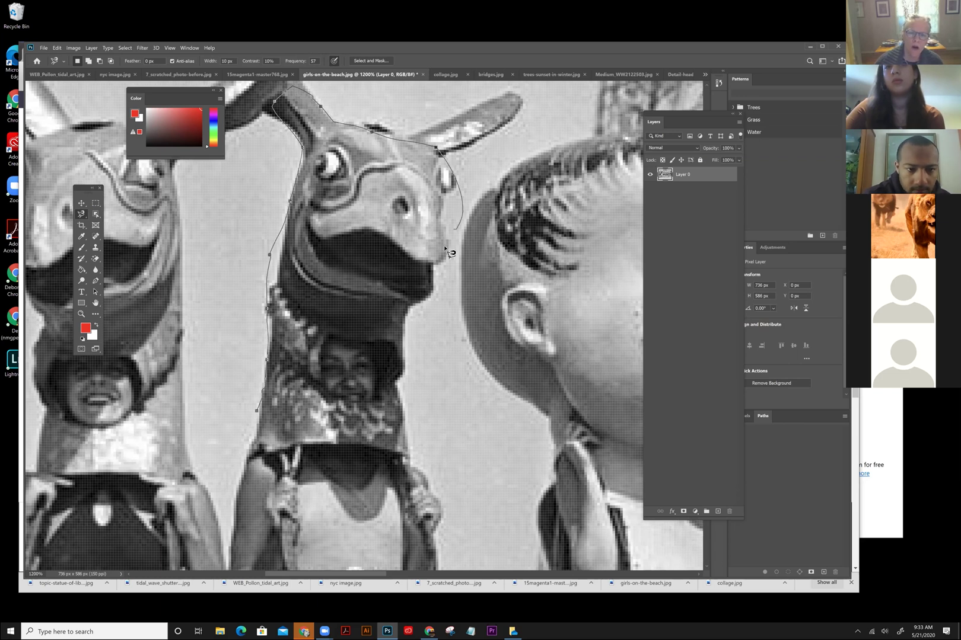
left_click(263, 417)
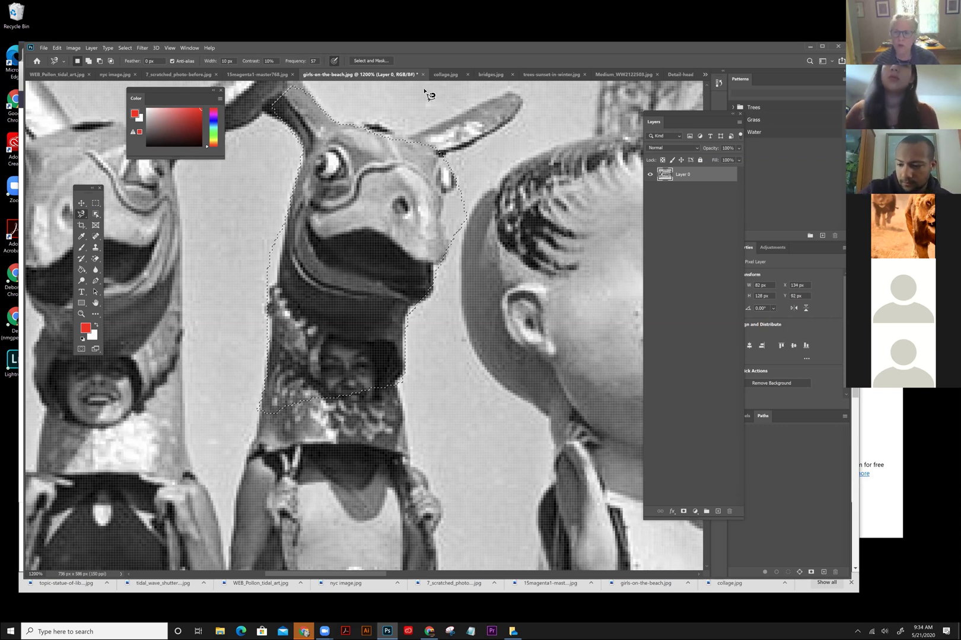
key("ctrl+d")
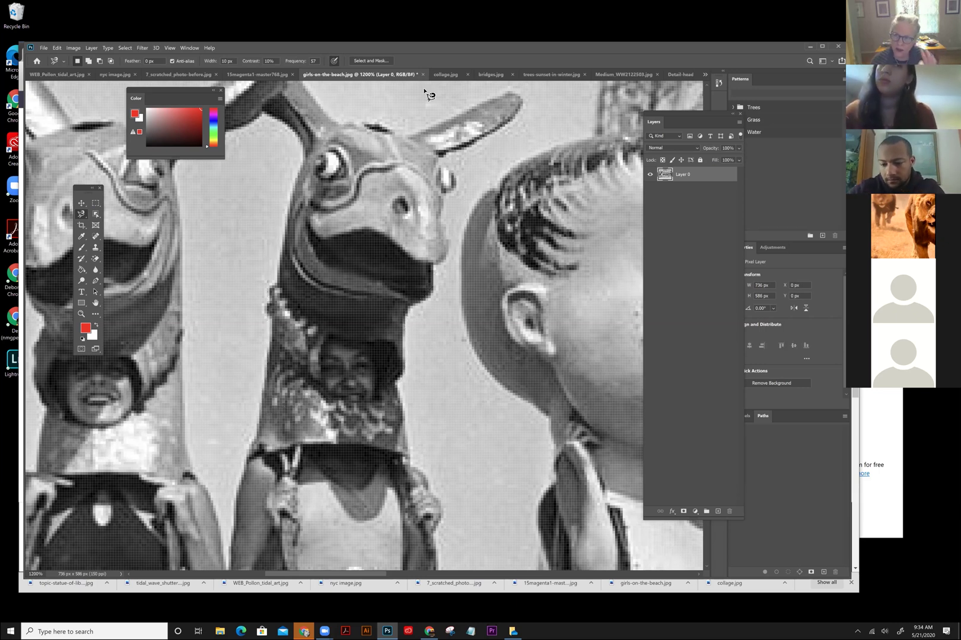
- Move the tools panel clear of the photo and enter Quick Mask mode with black as the foreground colour
left_click(171, 49)
left_click(187, 123)
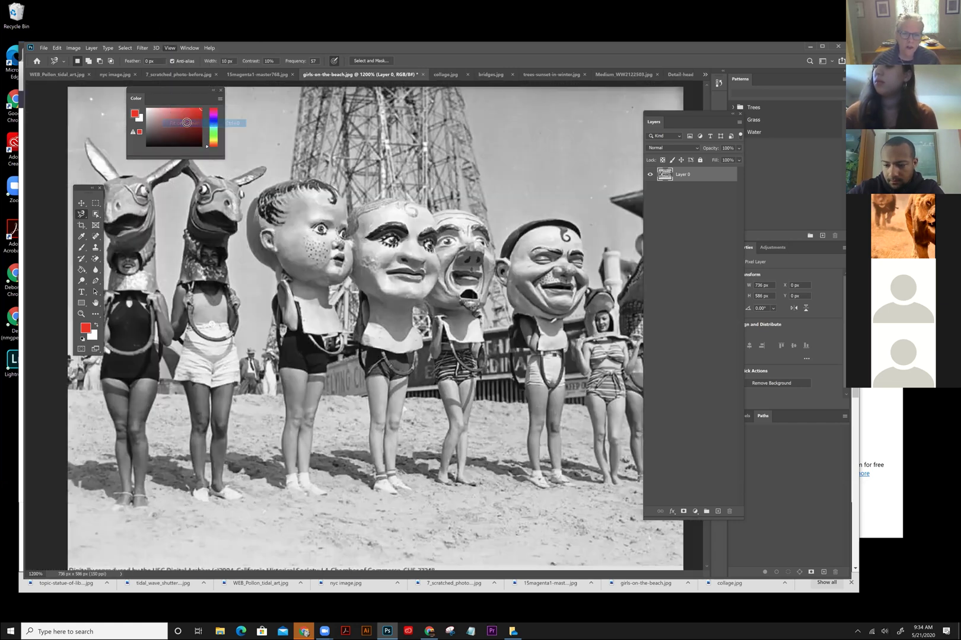
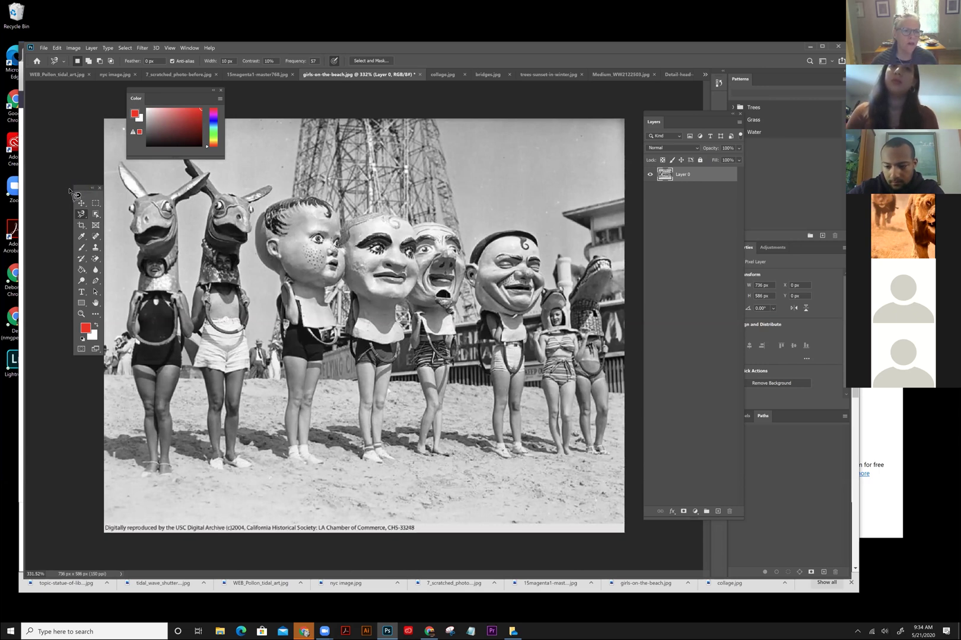
left_click_drag(83, 189, 64, 192)
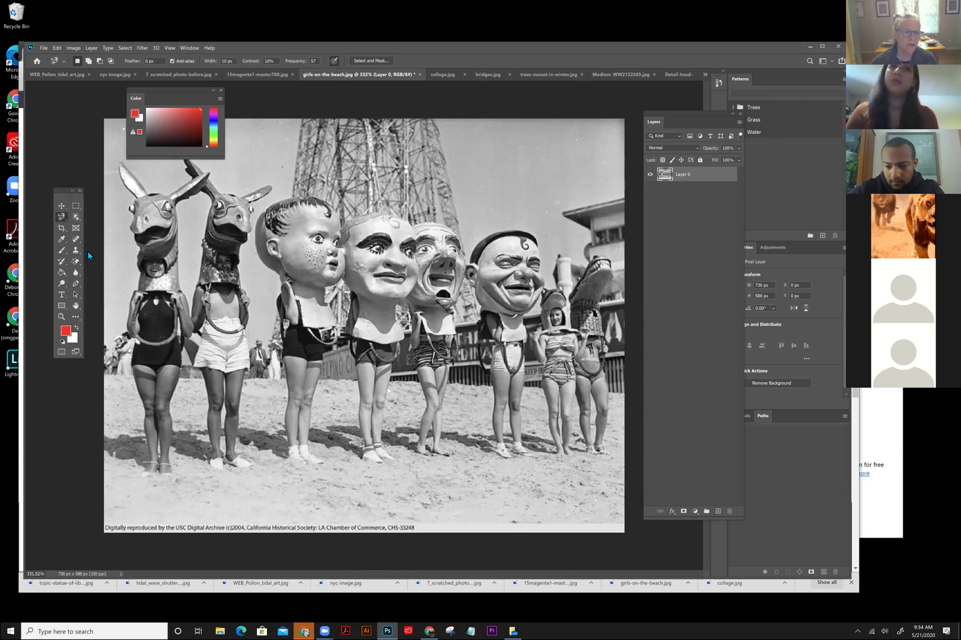
left_click(63, 352)
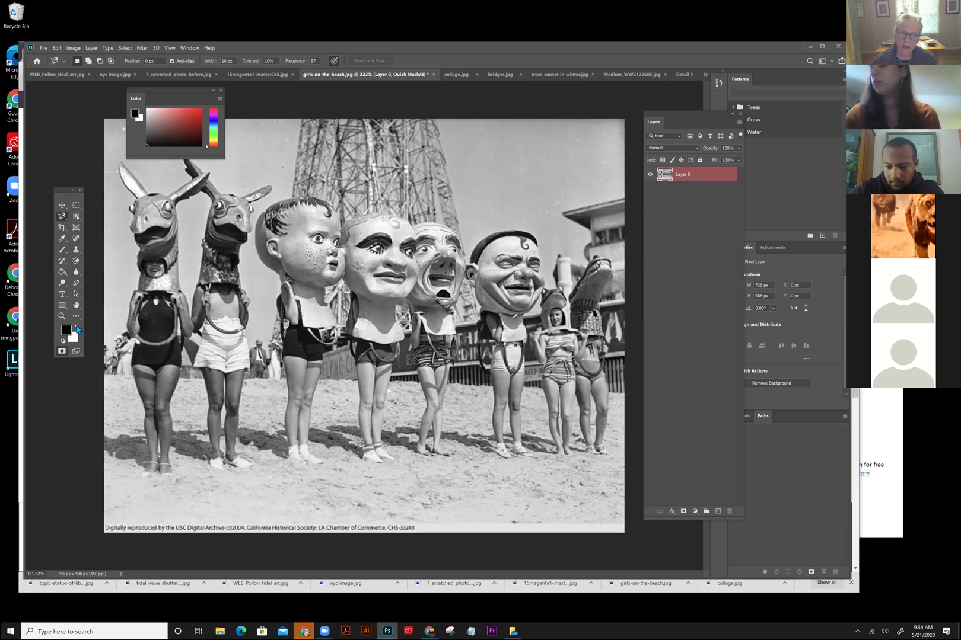
left_click(76, 326)
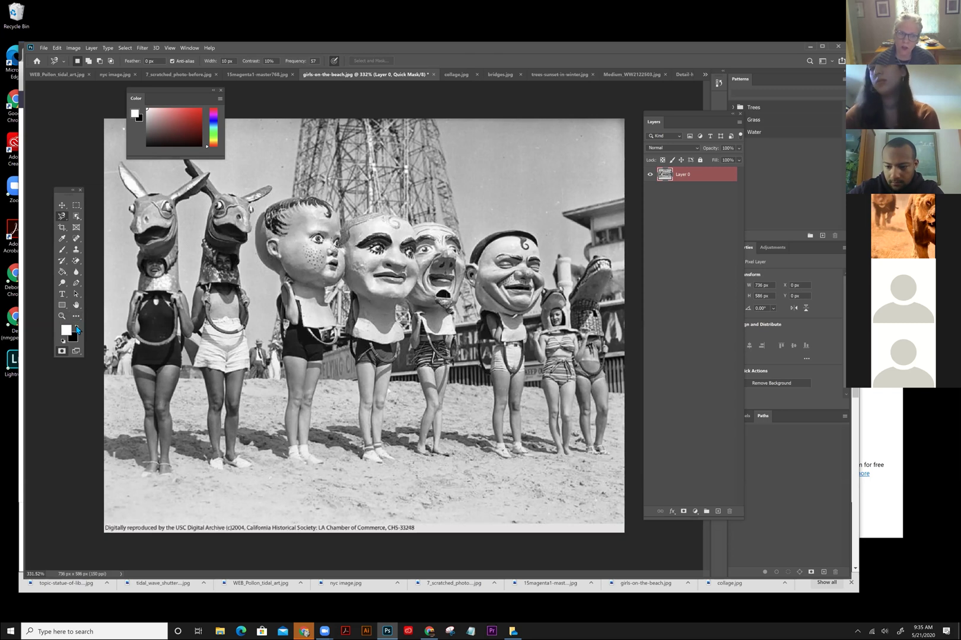
left_click(77, 327)
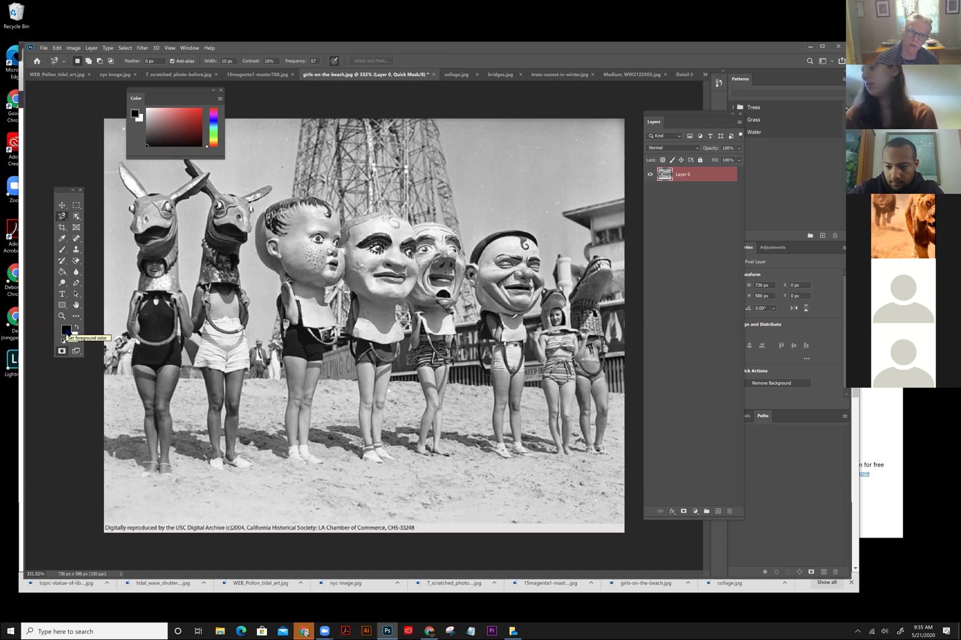
- Choose the Brush tool with a soft tip at 0% hardness
left_click(62, 250)
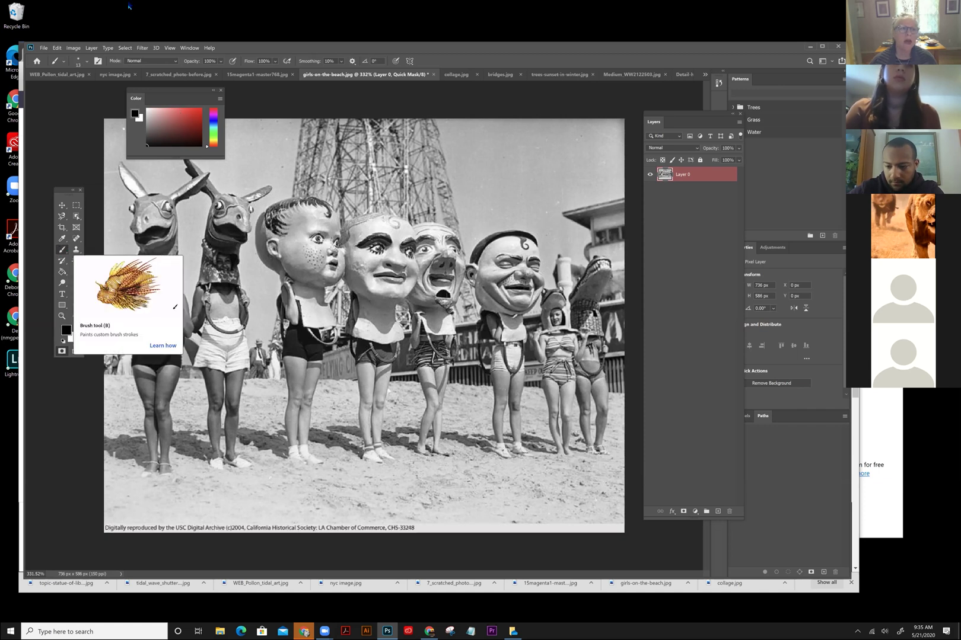
left_click(79, 61)
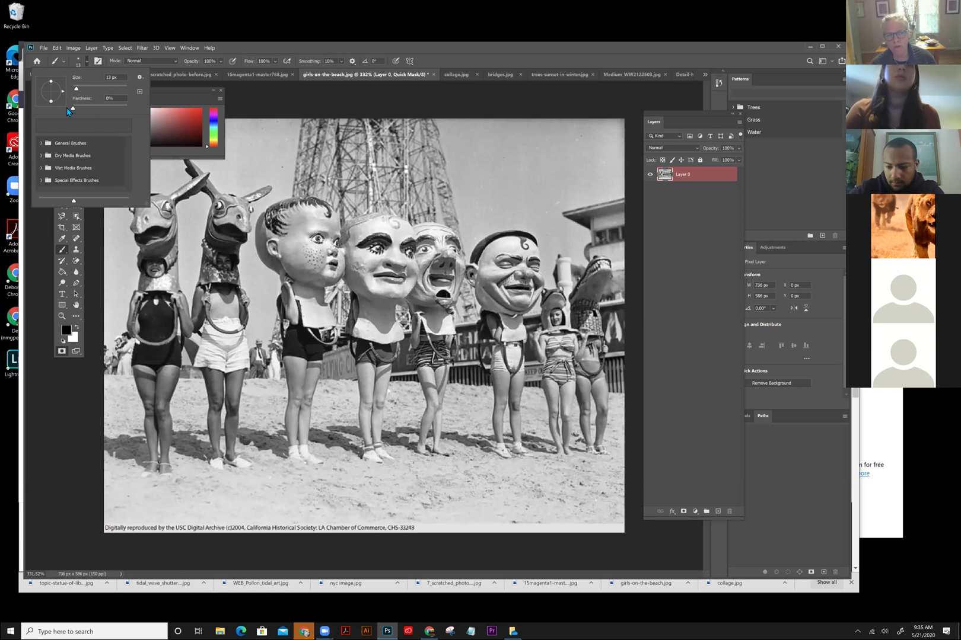
left_click_drag(73, 108, 159, 108)
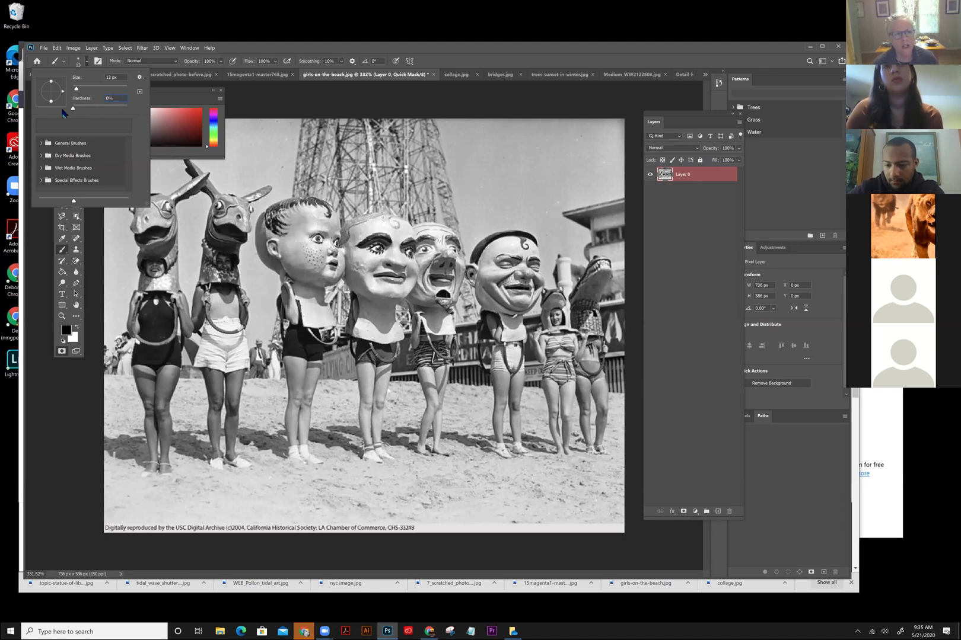
left_click(107, 98)
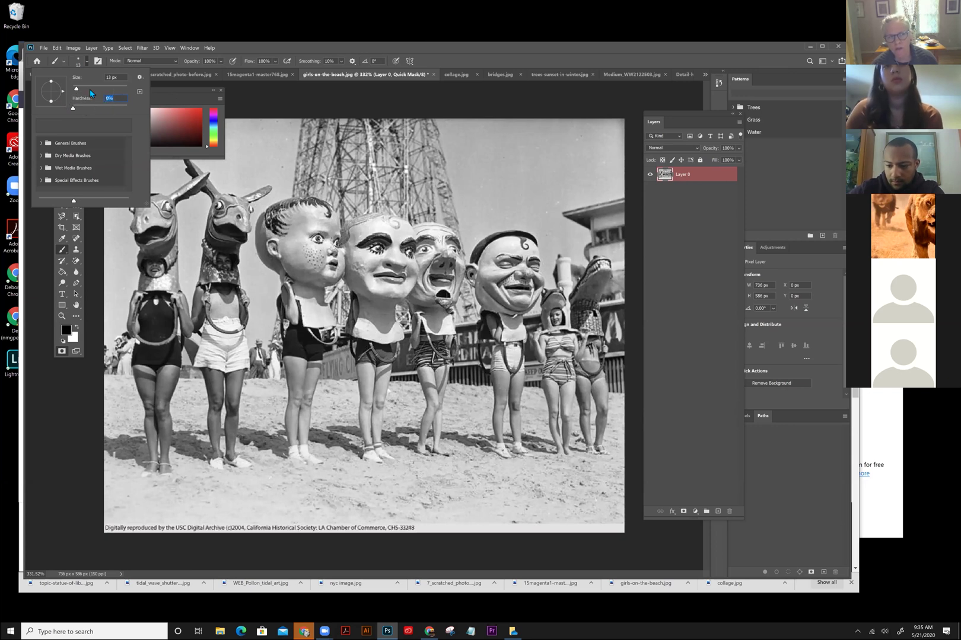
left_click(76, 62)
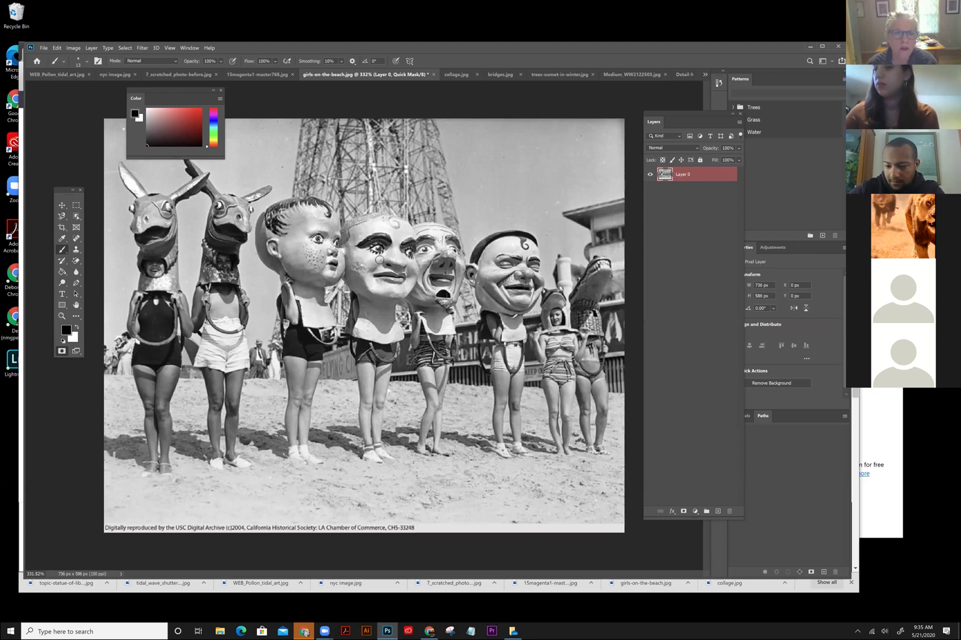
- Enlarge the brush tip to 300 px and zoom the photo out to 300%
key("bracketright")
key("bracketright")
key("bracketright")
key("bracketright")
key("bracketright")
key("bracketright")
key("bracketright")
key("bracketright")
key("bracketright")
key("bracketright")
key("bracketright")
key("bracketright")
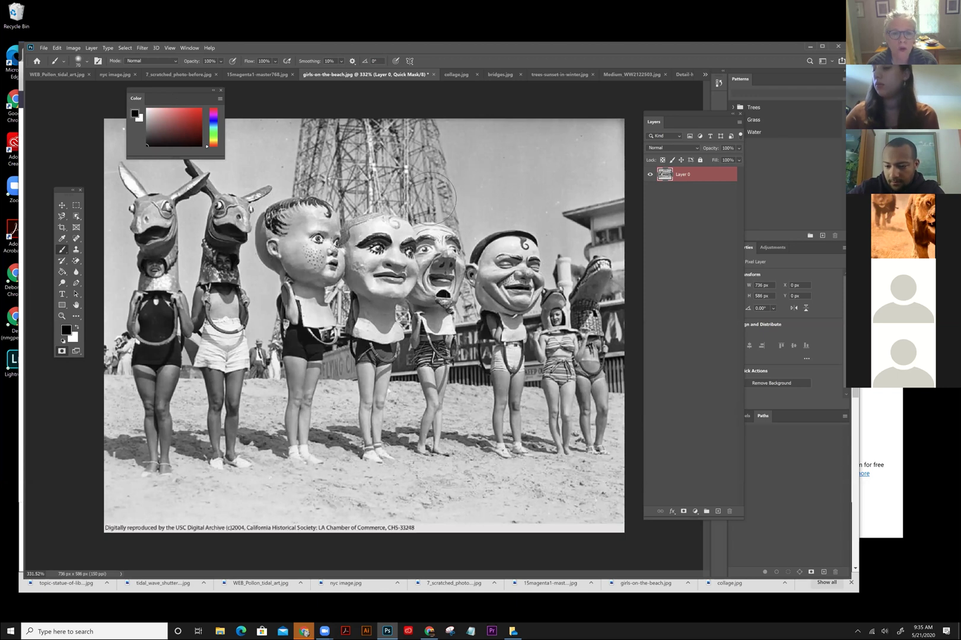
key("bracketright")
key("bracketright")
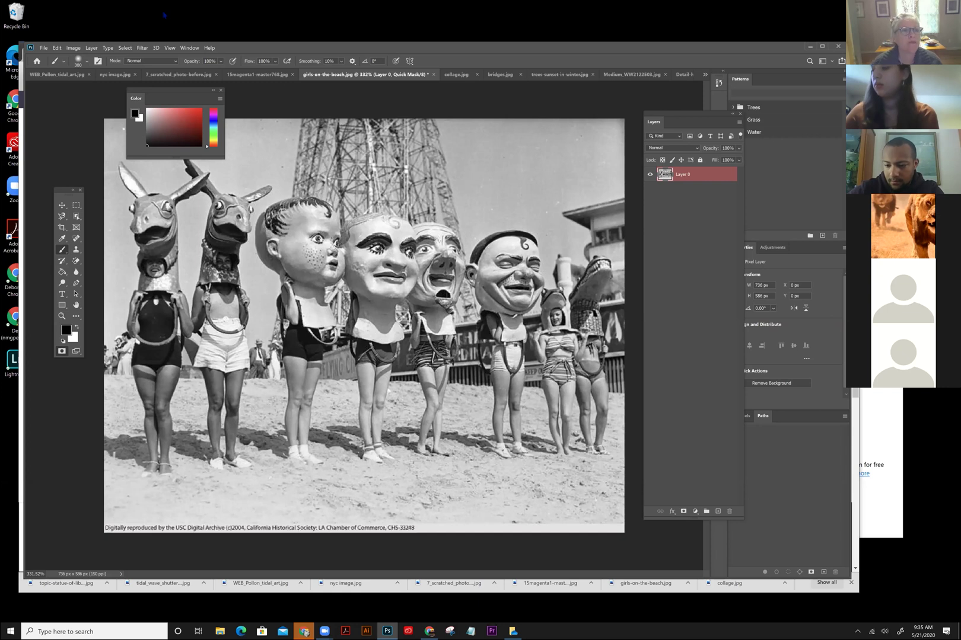
left_click(170, 48)
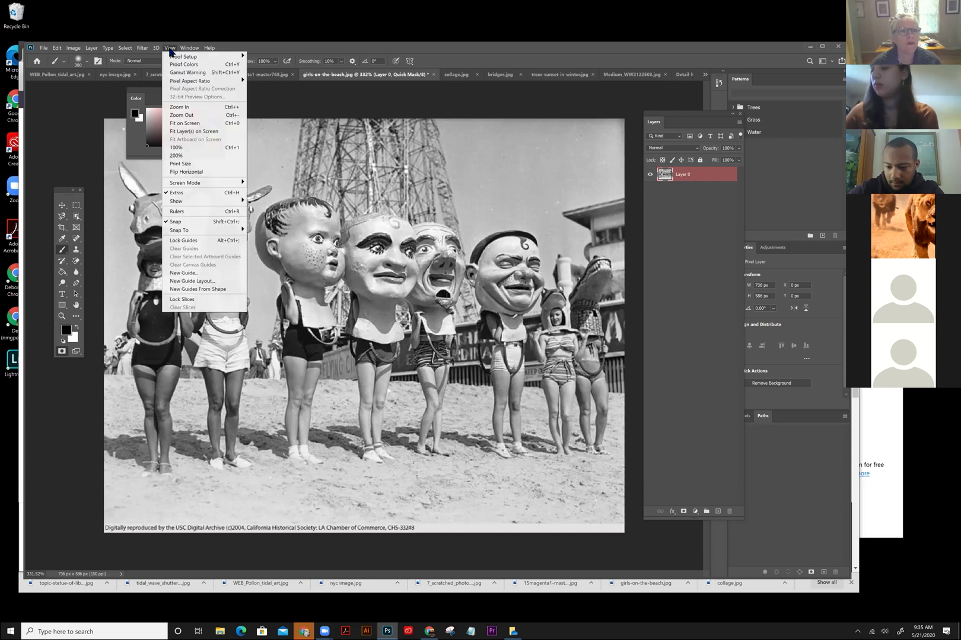
left_click(188, 114)
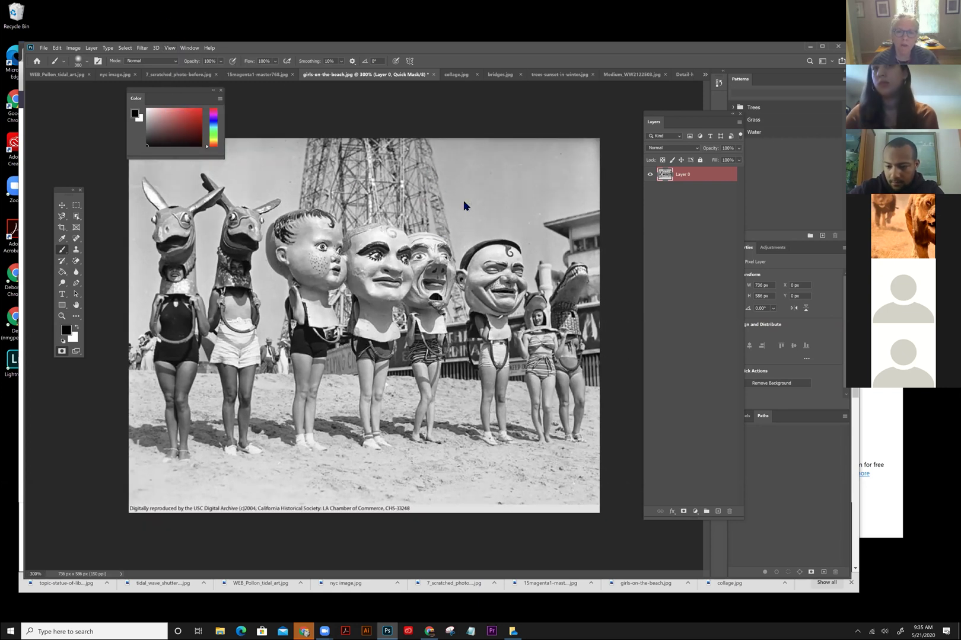
- Try out larger and smaller brush sizes over the photo, including 100 px, and shrink the tip for finer work
key("bracketleft")
key("bracketleft")
key("bracketleft")
key("bracketleft")
key("bracketleft")
key("bracketleft")
key("bracketright")
key("bracketright")
key("bracketright")
key("bracketright")
key("bracketright")
key("bracketright")
key("bracketright")
key("bracketright")
key("bracketleft")
key("bracketleft")
key("bracketleft")
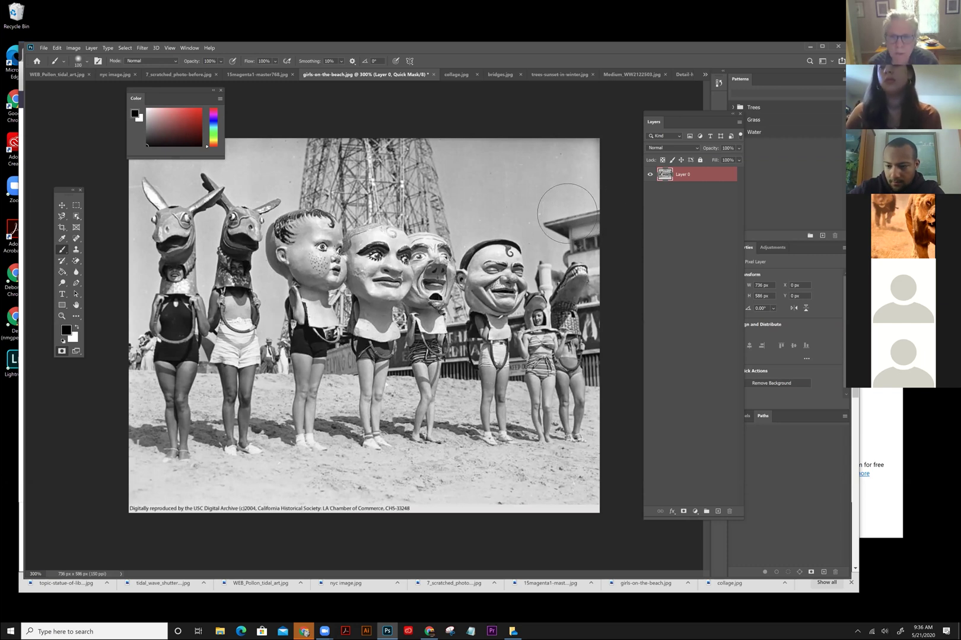
key("bracketleft")
key("bracketleft")
key("bracketleft")
key("bracketleft")
key("bracketleft")
key("bracketleft")
key("bracketleft")
- Zoom the photo in to 600% on the leftmost donkey-headed figure and return to the Brush tool
left_click_drag(198, 231, 195, 242)
key("z")
left_click(184, 251)
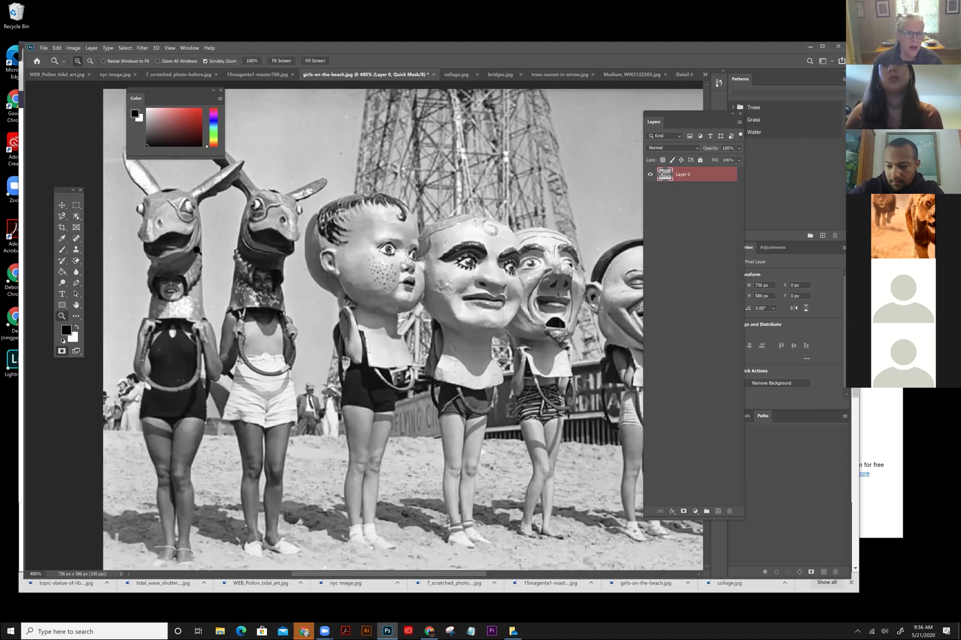
double_click(197, 251)
left_click_drag(172, 255, 262, 241)
left_click_drag(326, 336, 407, 435)
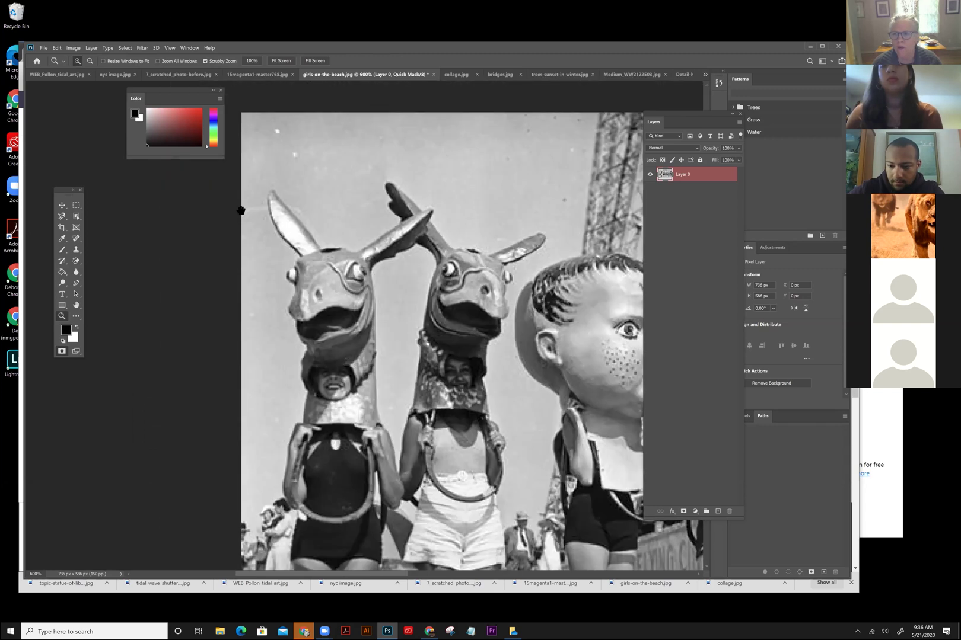
mouse_move(269, 279)
left_mouse_down()
mouse_move(274, 237)
mouse_move(314, 251)
left_mouse_up()
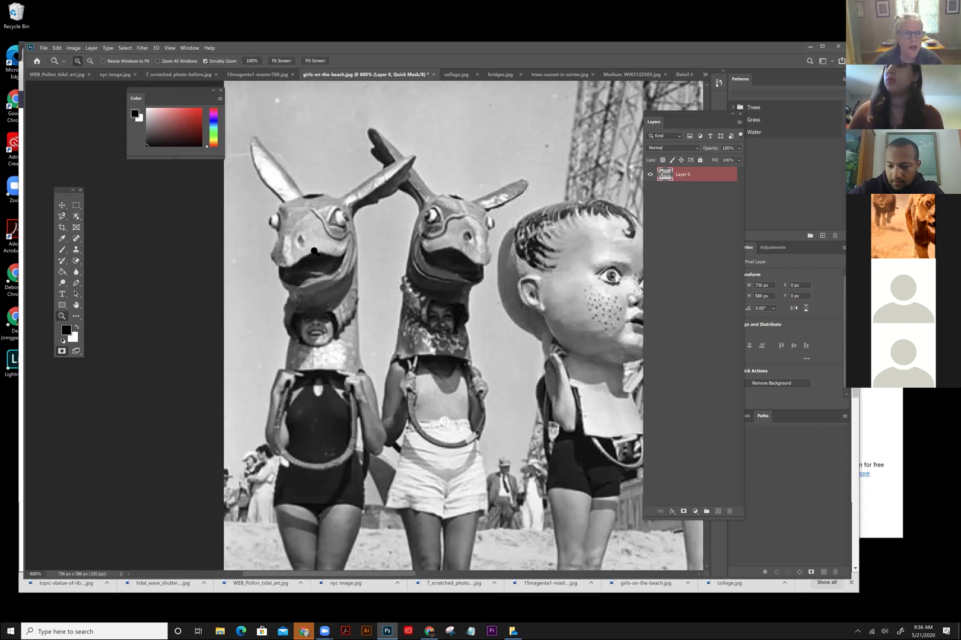
left_click(63, 250)
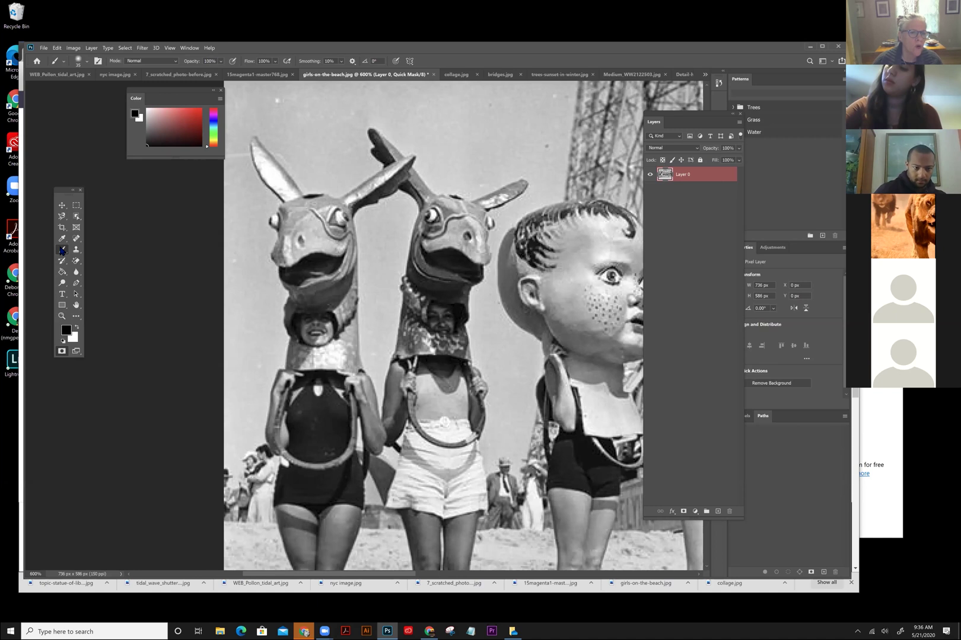
- Shrink the brush tip to 10 px and paint the mask down the leftmost figure's outer edge, around the feet and up the inner leg
key("bracketleft")
key("bracketleft")
key("bracketleft")
key("bracketleft")
key("bracketleft")
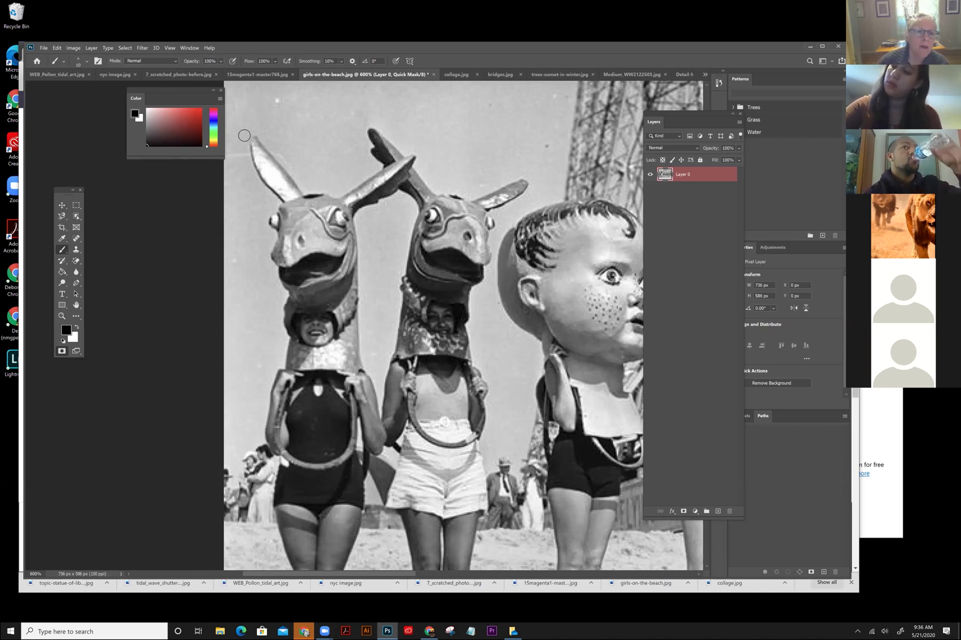
mouse_move(253, 140)
left_mouse_down()
mouse_move(254, 163)
mouse_move(285, 207)
mouse_move(271, 227)
mouse_move(289, 299)
mouse_move(271, 427)
left_mouse_up()
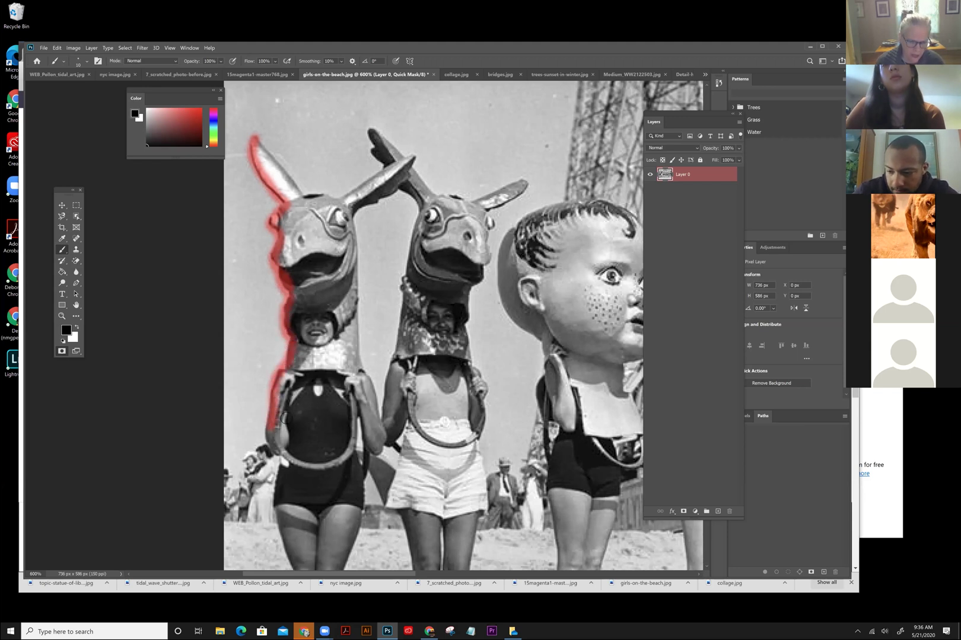
mouse_move(340, 347)
left_mouse_down()
mouse_move(354, 213)
mouse_move(332, 222)
mouse_move(304, 203)
mouse_move(294, 180)
mouse_move(310, 204)
mouse_move(303, 251)
mouse_move(333, 352)
mouse_move(334, 455)
mouse_move(378, 452)
mouse_move(372, 329)
mouse_move(395, 250)
left_mouse_up()
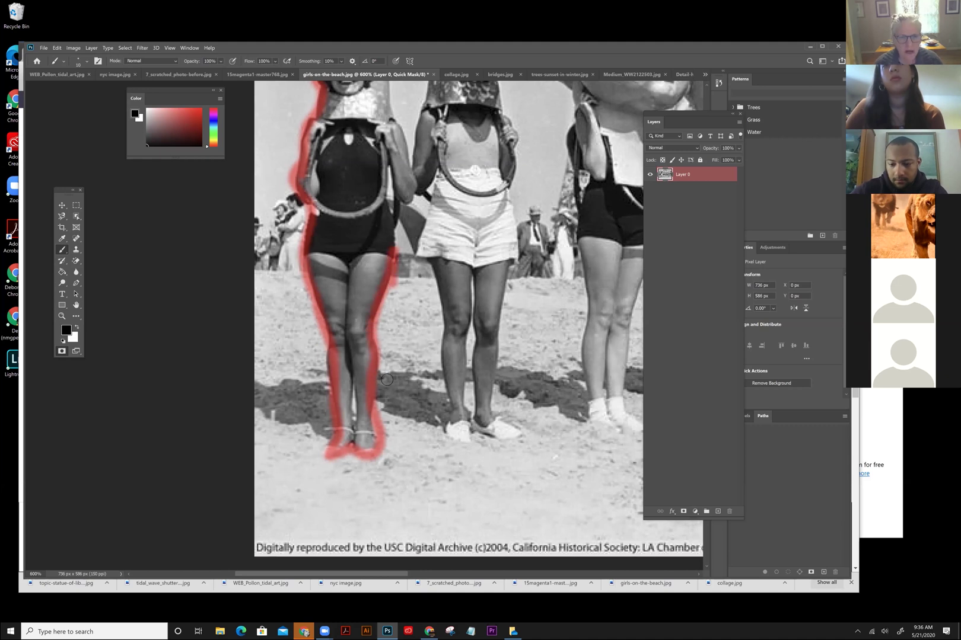
- Paint a stray mask stroke beside the leftmost figure's thigh, erase it with white and switch the foreground colour back to black
left_click_drag(389, 255, 405, 316)
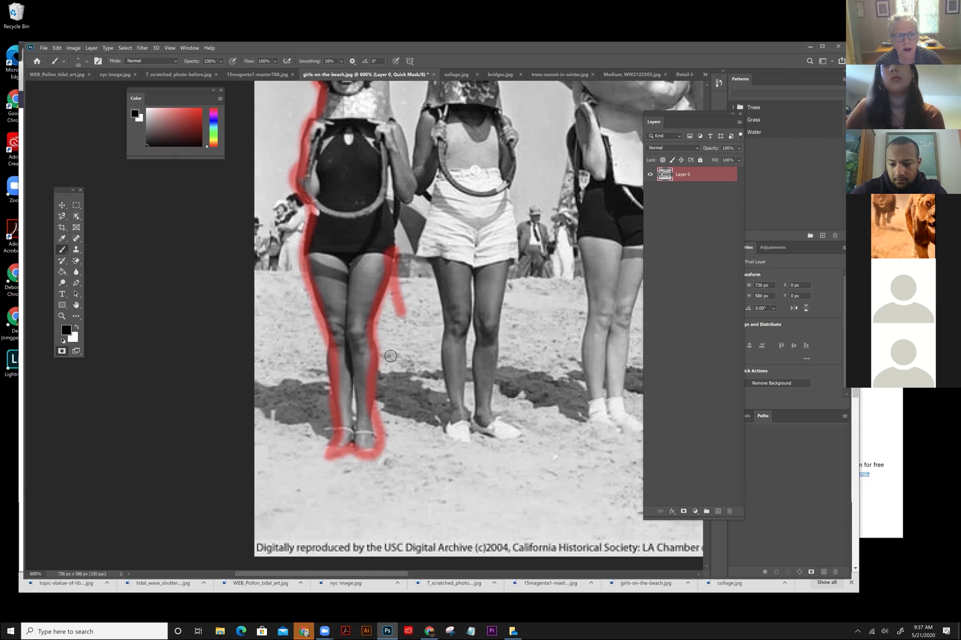
left_click_drag(64, 195, 194, 225)
left_click(206, 358)
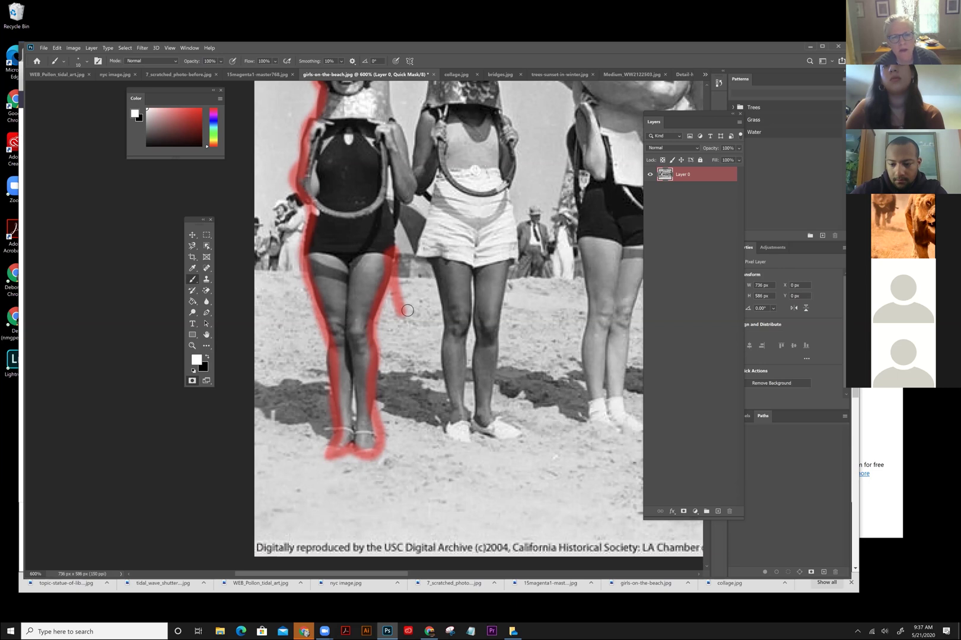
left_click_drag(407, 310, 397, 298)
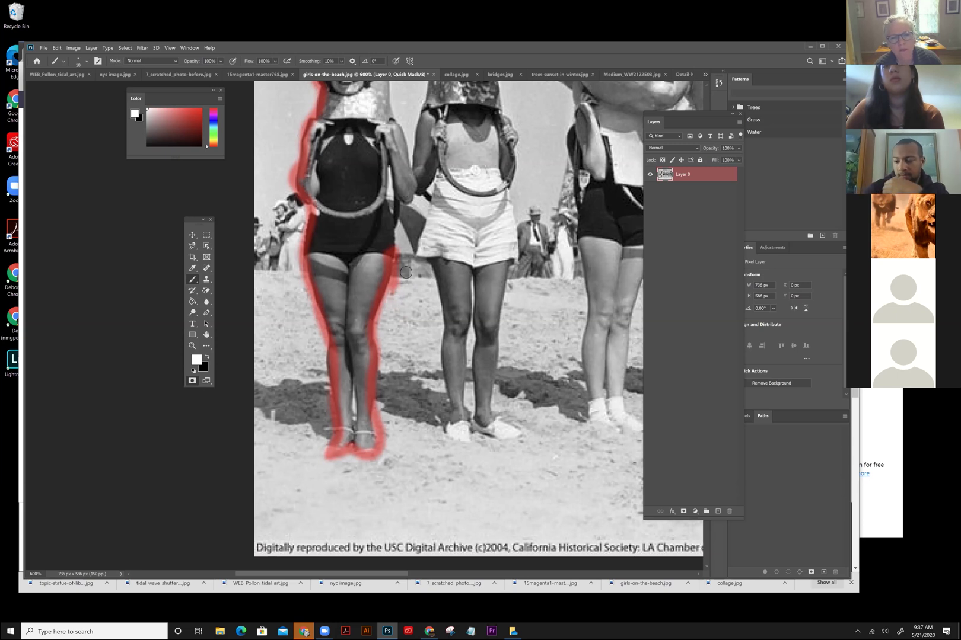
left_click(206, 355)
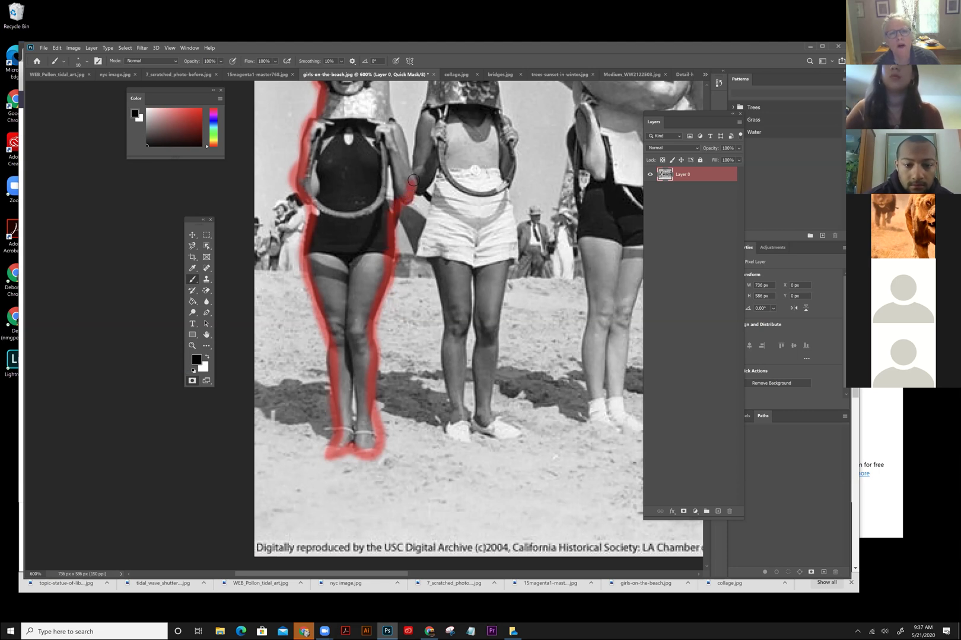
- Continue the mask outline up the figure's arm and neck and around the second ear to the top of the donkey head
left_click_drag(386, 119, 366, 237)
scroll(366, 237, "up", 1)
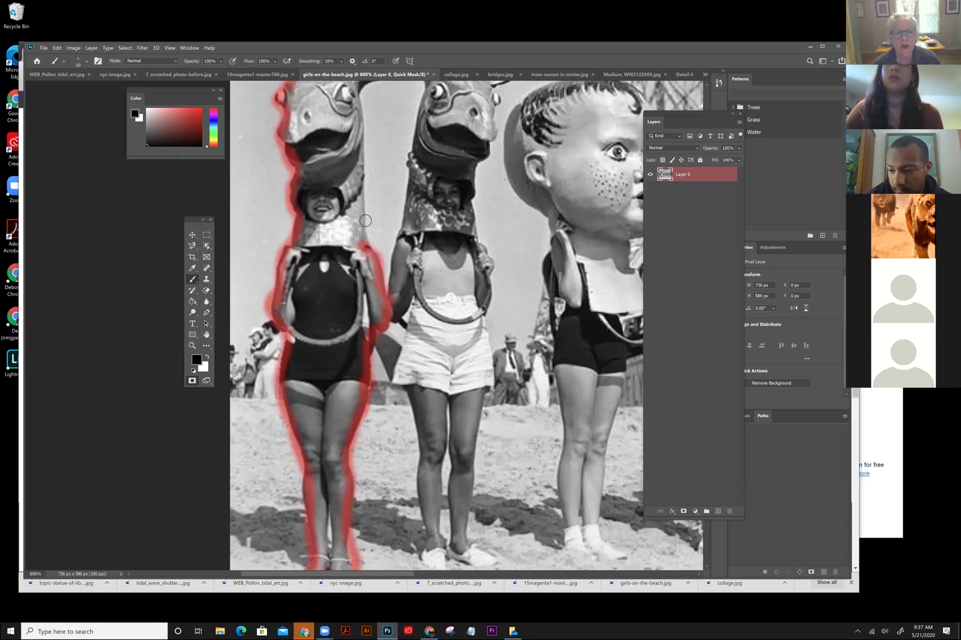
left_click_drag(365, 218, 363, 98)
mouse_move(374, 181)
left_mouse_down()
mouse_move(406, 167)
mouse_move(431, 122)
mouse_move(354, 173)
mouse_move(312, 167)
mouse_move(270, 114)
left_mouse_up()
scroll(377, 185, "up", 4)
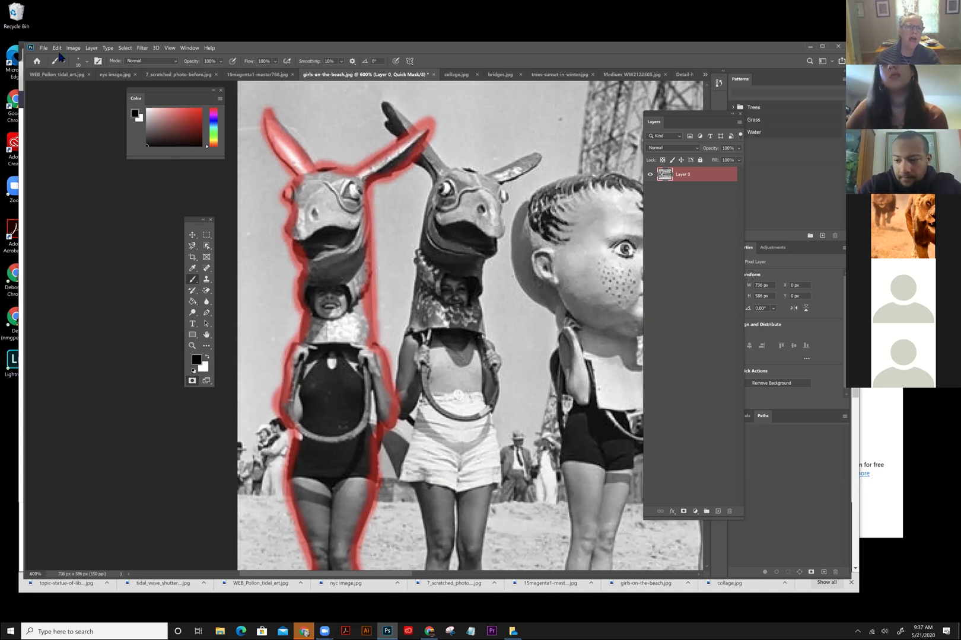
- Set the brush hardness to 100% and enlarge the tip to 30 px for filling the outline
left_click(79, 61)
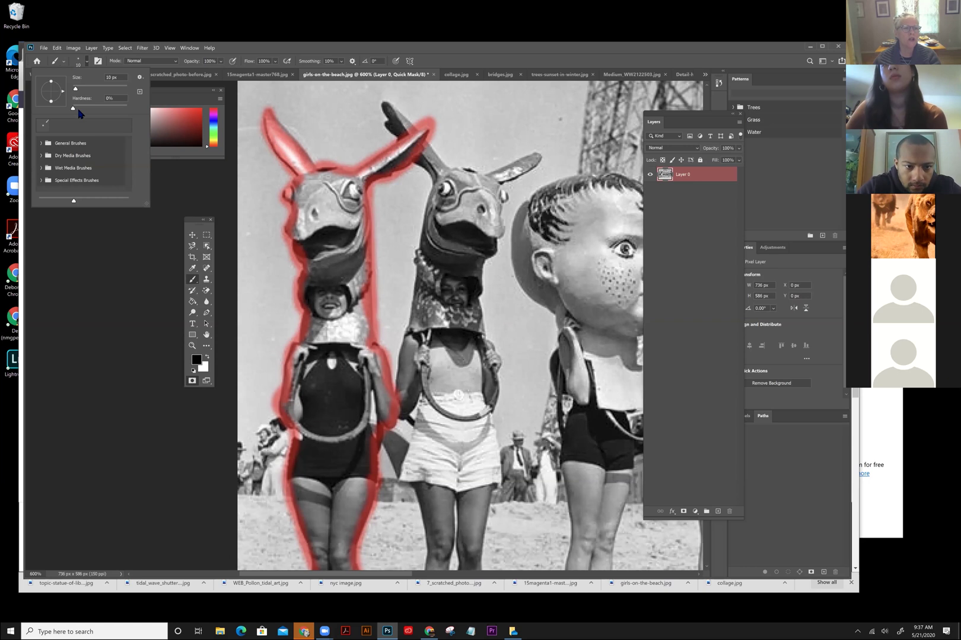
left_click_drag(73, 109, 141, 114)
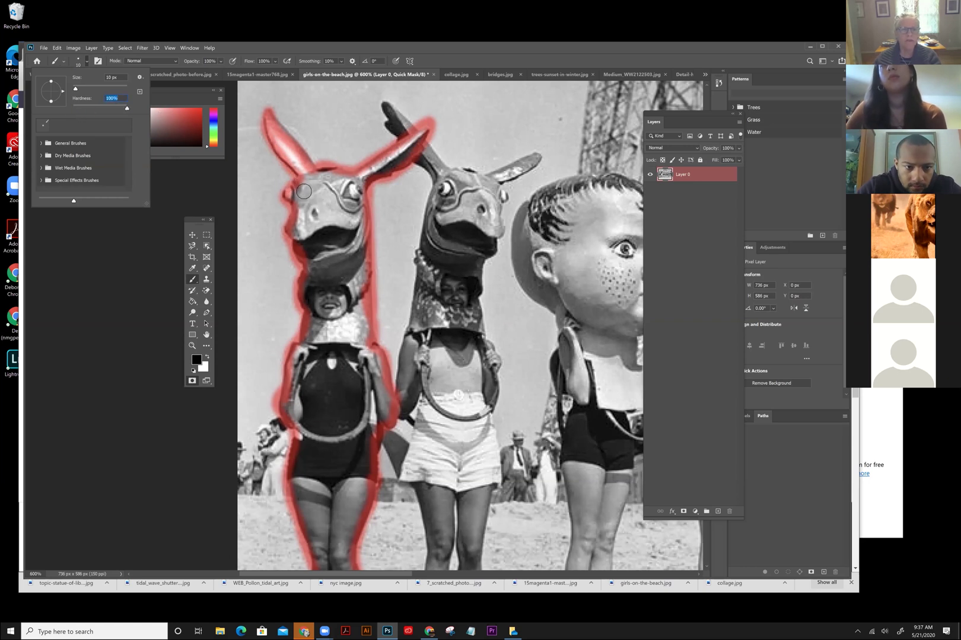
left_click(184, 191)
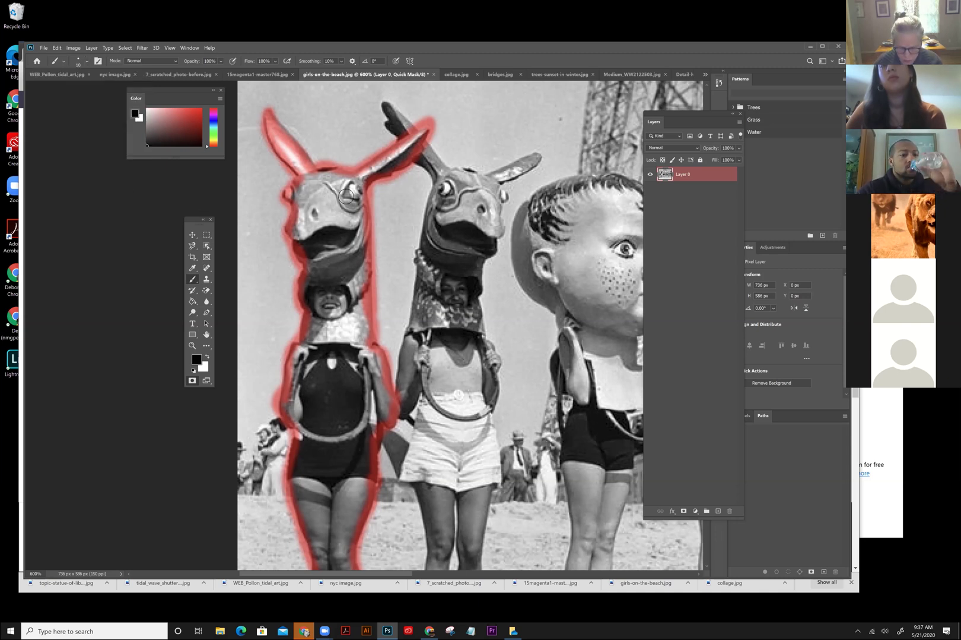
key("bracketright")
key("bracketright")
key("bracketright")
key("bracketright")
- Fill the figure's torso, thighs, neck and donkey head with mask, undoing one stroke along the way
mouse_move(325, 205)
left_mouse_down()
mouse_move(341, 308)
mouse_move(342, 442)
mouse_move(370, 215)
left_mouse_up()
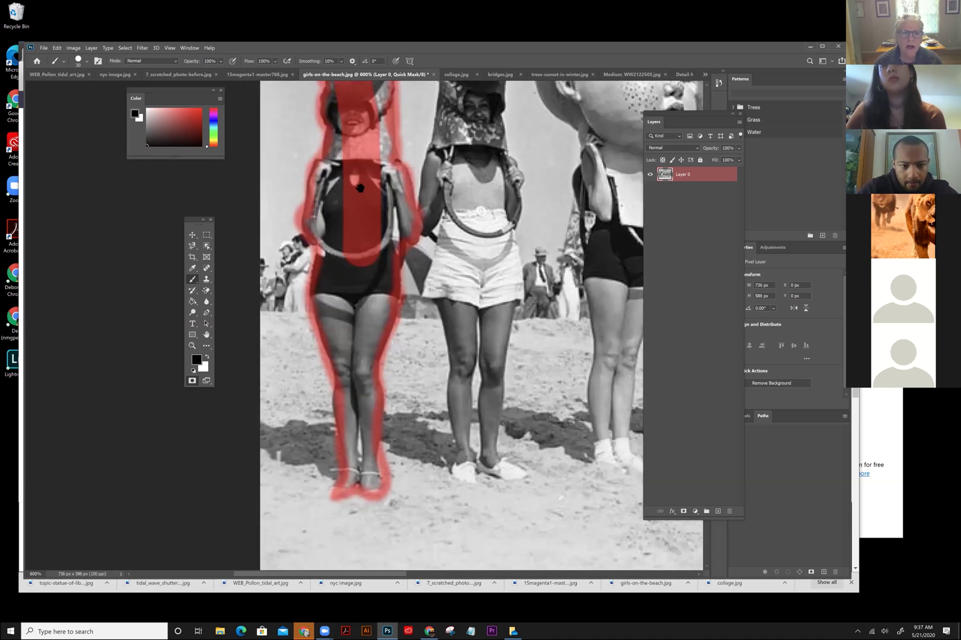
scroll(366, 165, "down", 3)
mouse_move(366, 163)
left_mouse_down()
mouse_move(357, 259)
mouse_move(339, 186)
mouse_move(380, 163)
mouse_move(385, 190)
mouse_move(365, 221)
mouse_move(370, 255)
mouse_move(380, 206)
left_mouse_up()
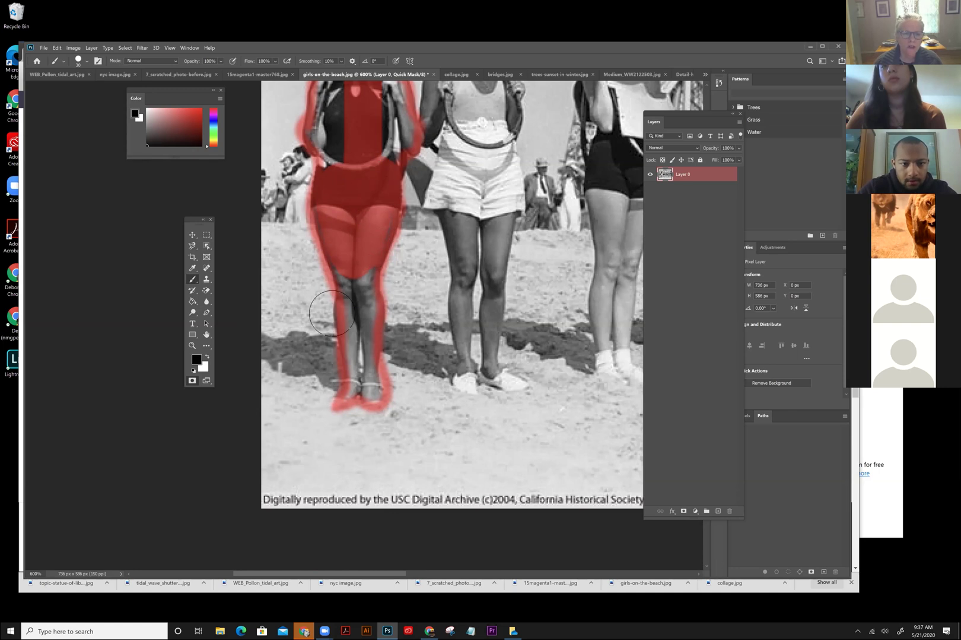
scroll(326, 309, "up", 3)
mouse_move(323, 248)
left_mouse_down()
mouse_move(314, 215)
mouse_move(323, 205)
mouse_move(313, 228)
mouse_move(314, 267)
mouse_move(325, 277)
mouse_move(300, 265)
mouse_move(350, 259)
mouse_move(362, 223)
mouse_move(385, 279)
mouse_move(377, 237)
mouse_move(354, 313)
mouse_move(374, 461)
left_mouse_up()
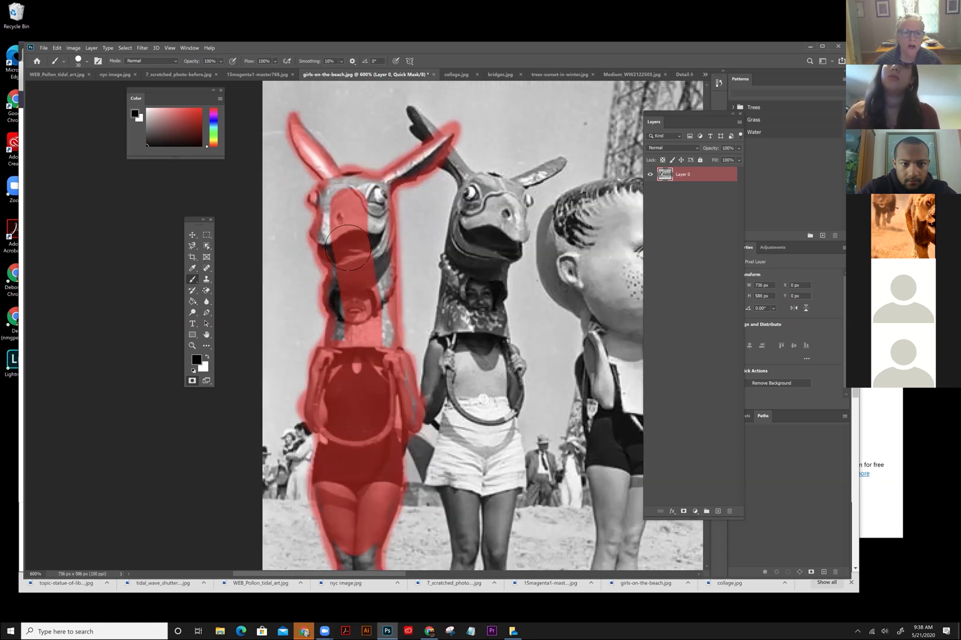
key("ctrl+z")
mouse_move(345, 208)
left_mouse_down()
mouse_move(355, 184)
mouse_move(343, 192)
mouse_move(371, 199)
mouse_move(372, 226)
mouse_move(374, 207)
mouse_move(380, 347)
mouse_move(346, 222)
left_mouse_up()
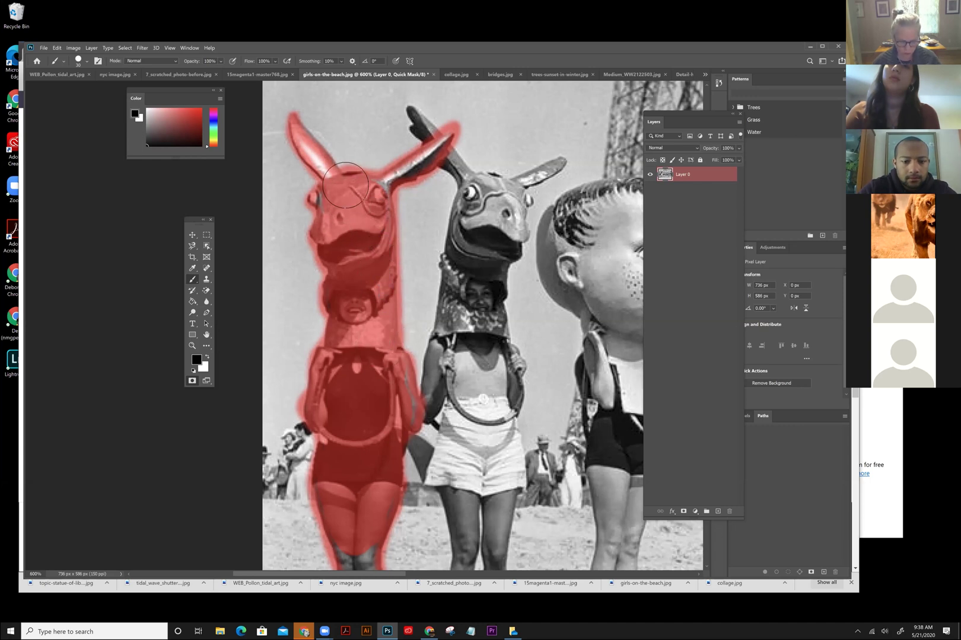
- Shrink the brush tip and fill the remaining mask gaps on the forehead, eyes, ear and arm
key("bracketleft")
key("bracketleft")
key("bracketleft")
mouse_move(328, 183)
left_mouse_down()
mouse_move(298, 139)
mouse_move(327, 173)
left_mouse_up()
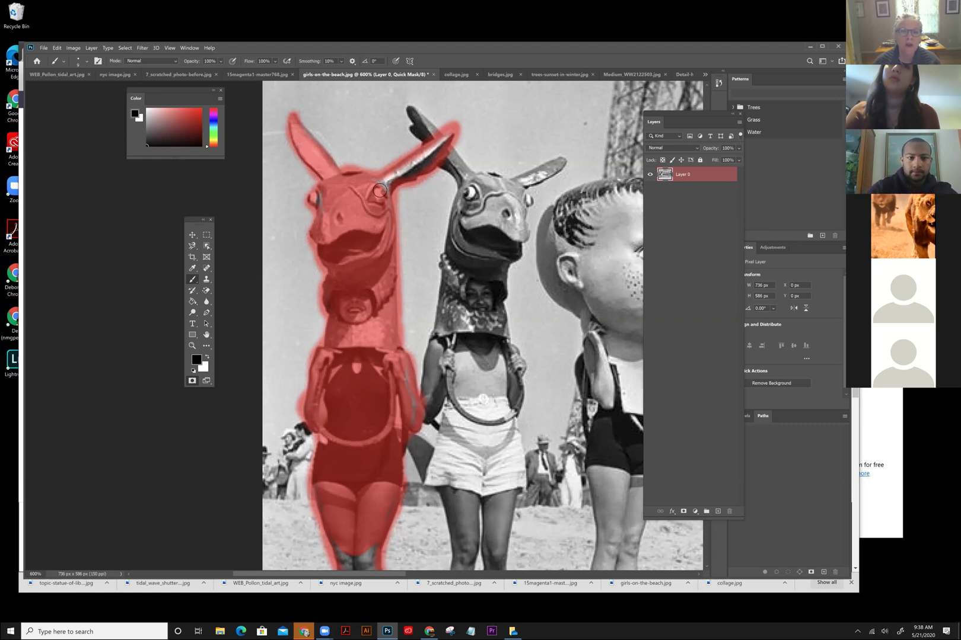
left_click_drag(398, 176, 444, 141)
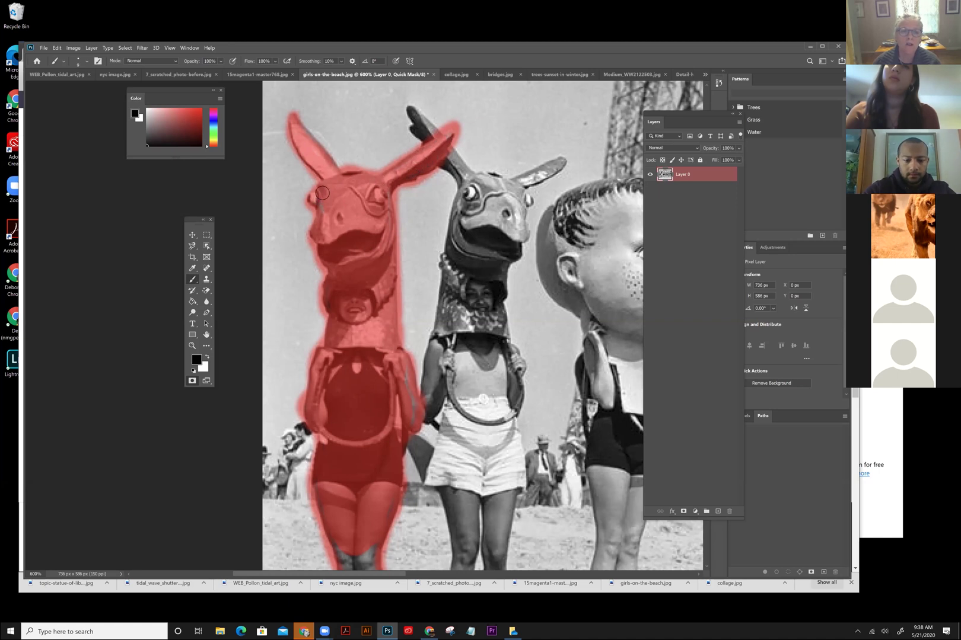
left_click_drag(384, 308, 375, 177)
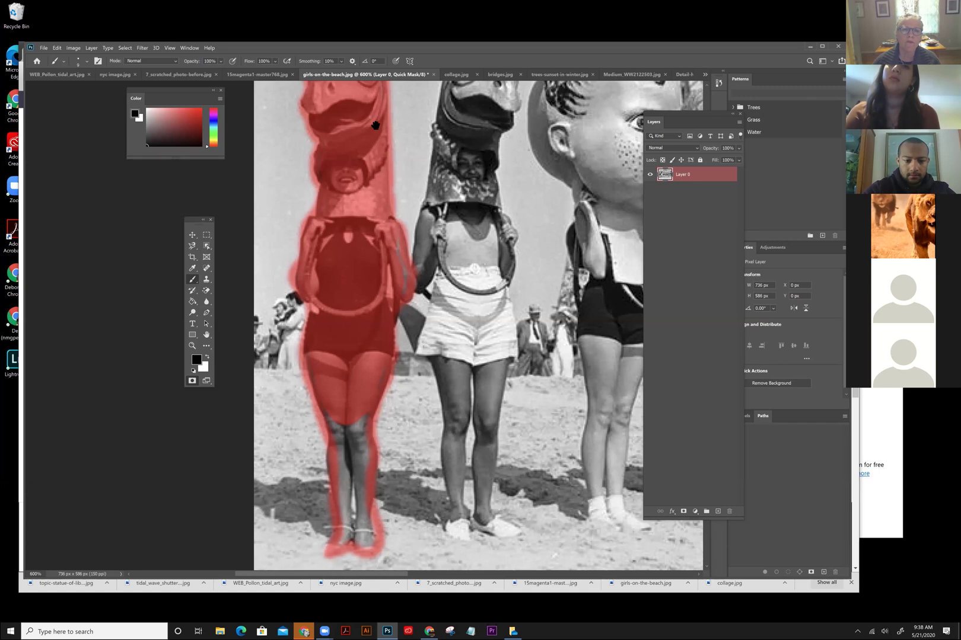
left_click_drag(422, 355, 432, 343)
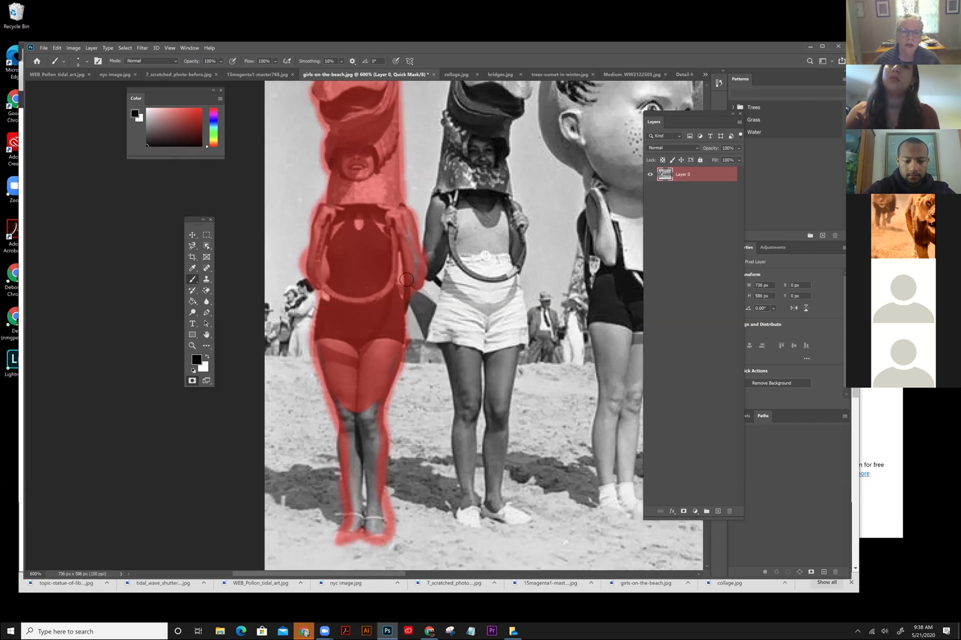
left_click_drag(406, 279, 399, 296)
- Adjust the brush tip to 25 px and fill the figure's lower legs and feet with mask
left_click_drag(336, 401, 285, 322)
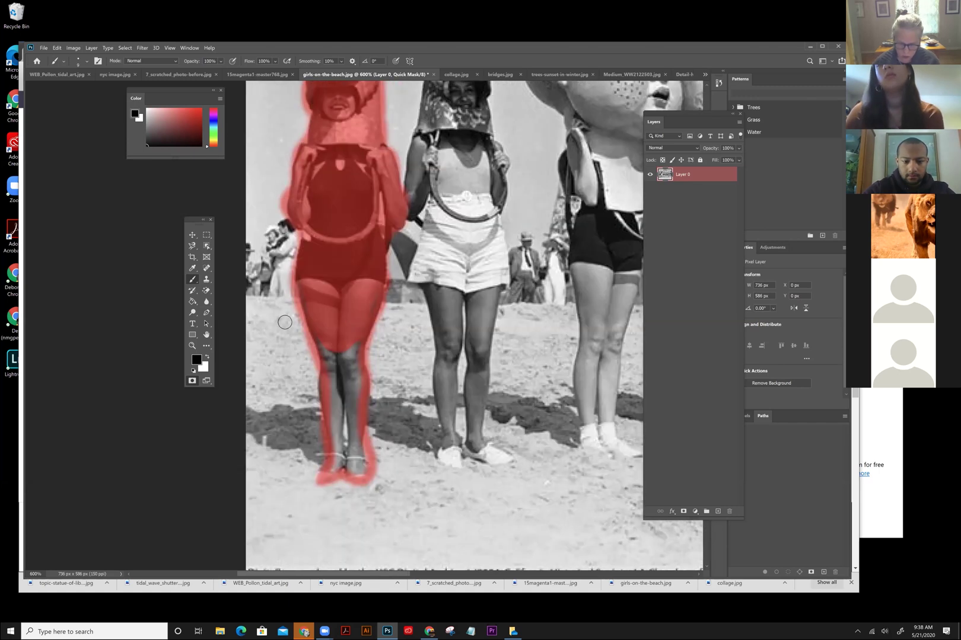
key("bracketright")
key("bracketright")
scroll(279, 415, "down", 1)
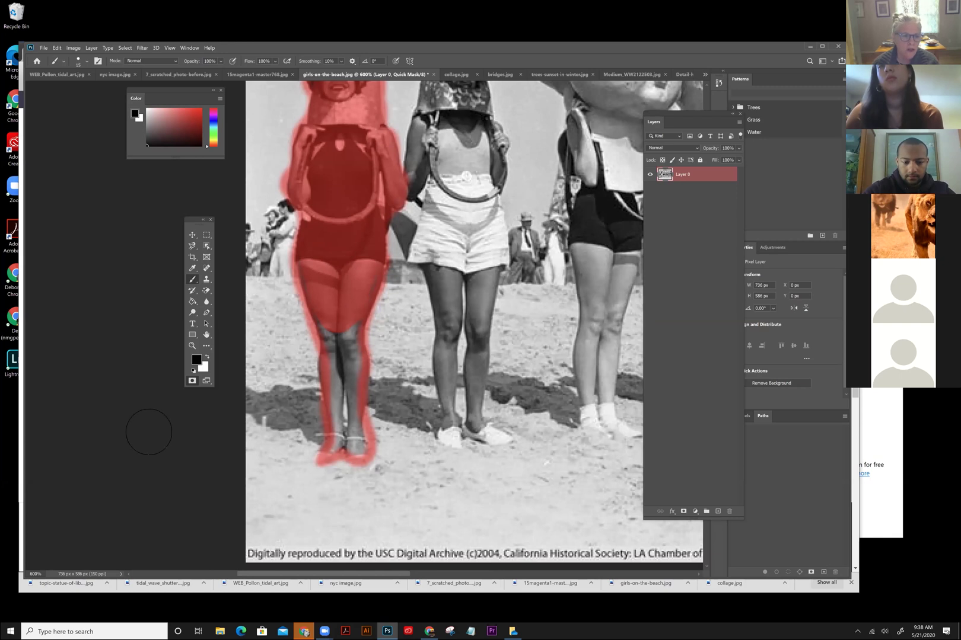
key("bracketleft")
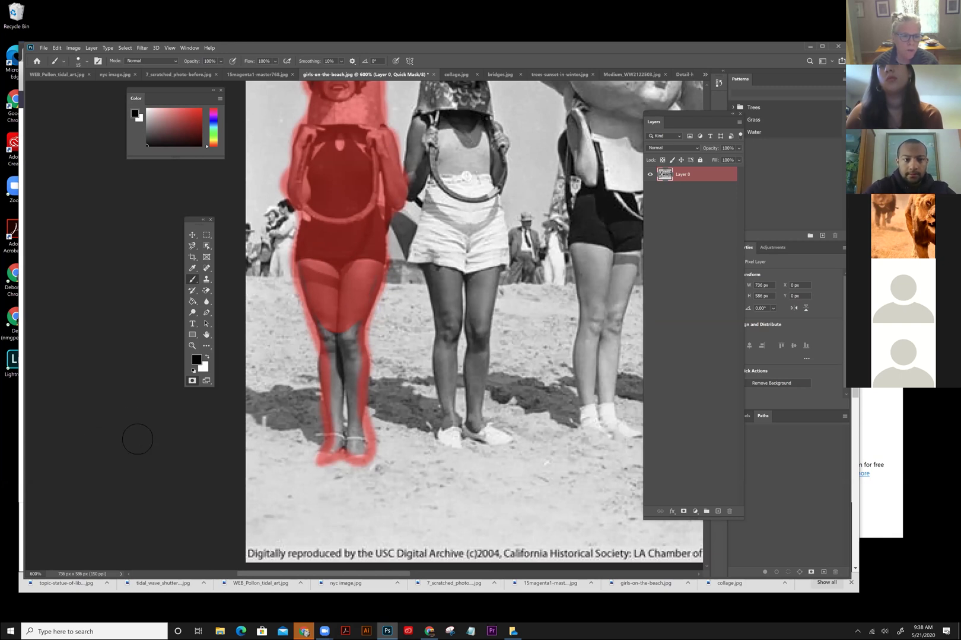
mouse_move(323, 392)
left_mouse_down()
mouse_move(350, 344)
mouse_move(344, 444)
mouse_move(355, 451)
mouse_move(341, 350)
mouse_move(347, 323)
mouse_move(352, 374)
mouse_move(357, 350)
mouse_move(326, 353)
mouse_move(344, 352)
mouse_move(333, 359)
mouse_move(340, 394)
left_mouse_up()
key("bracketleft")
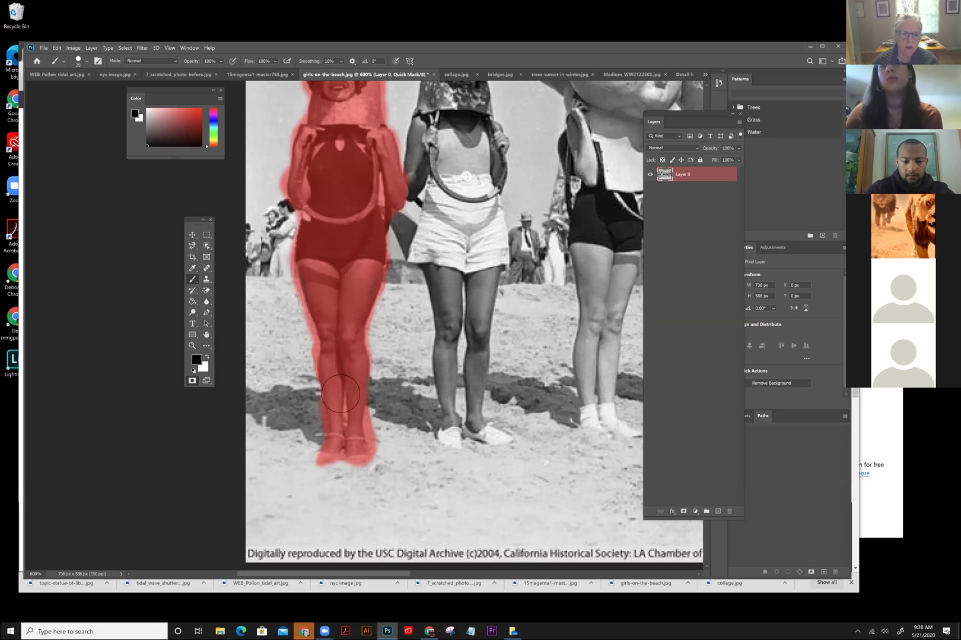
- Fit the whole photo on screen and move the tools panel clear of the two donkey-headed figures
left_click(170, 48)
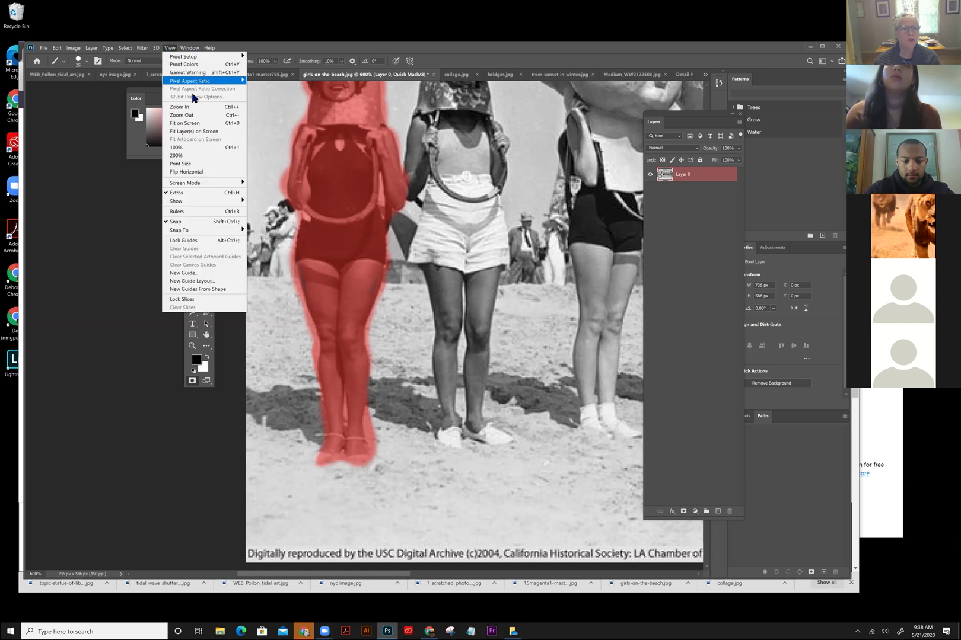
left_click(184, 124)
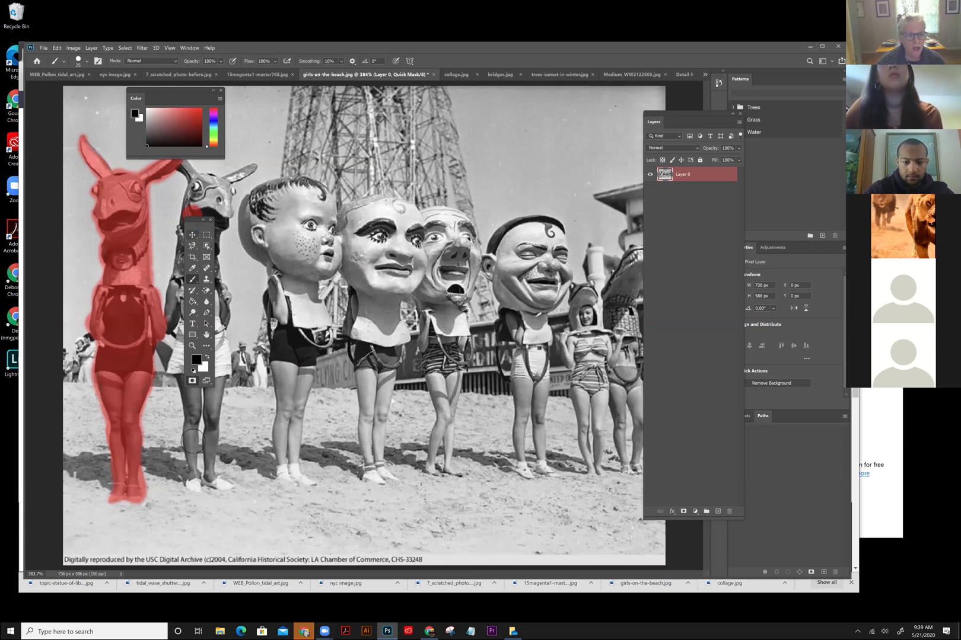
left_click_drag(183, 372, 217, 411)
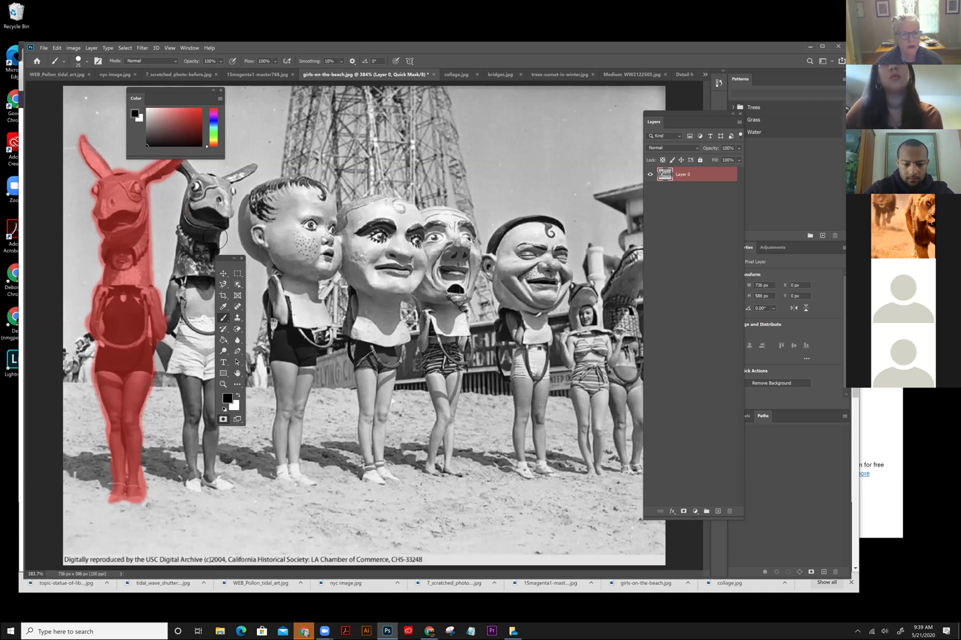
left_click_drag(230, 262, 301, 174)
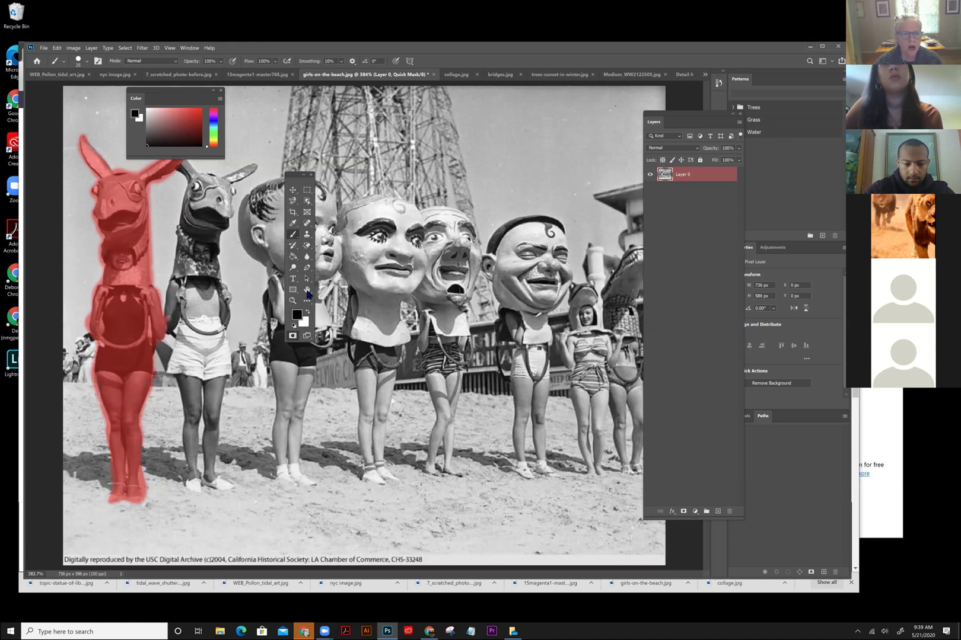
- Exit Quick Mask mode, delete the selected background around the masked figure and deselect
left_click(292, 336)
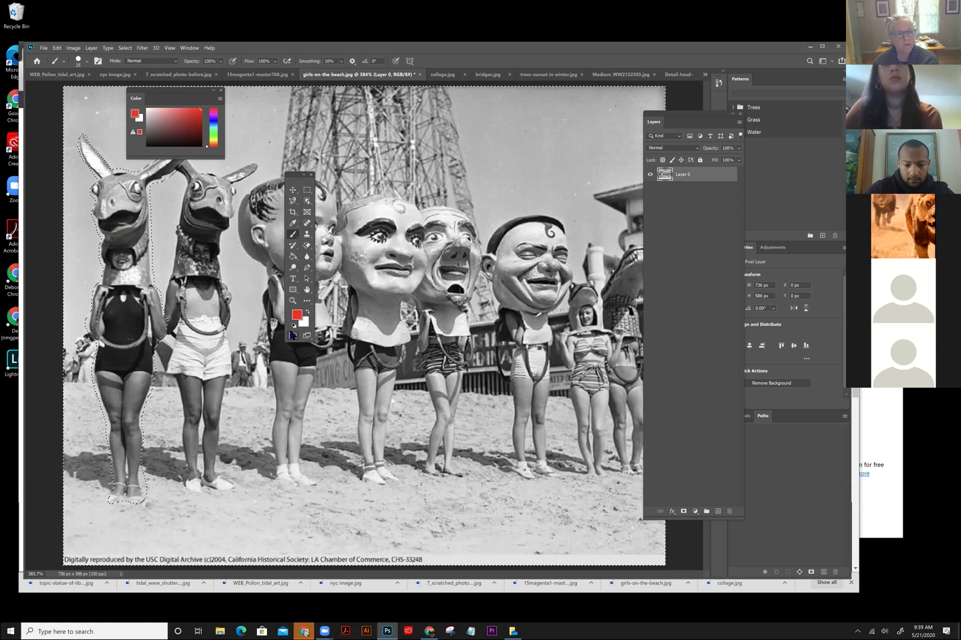
key("Delete")
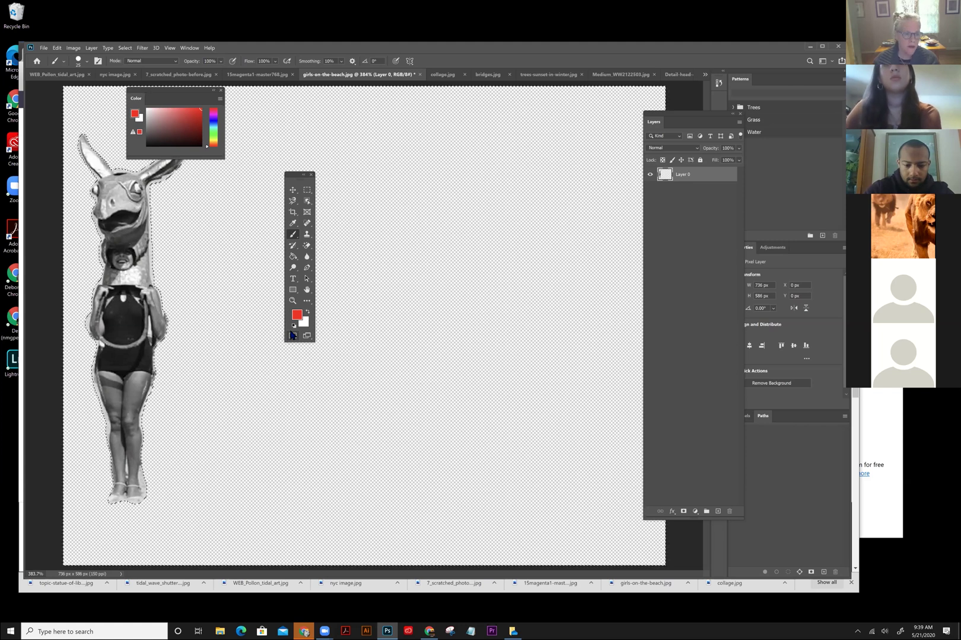
key("Delete")
key("ctrl+d")
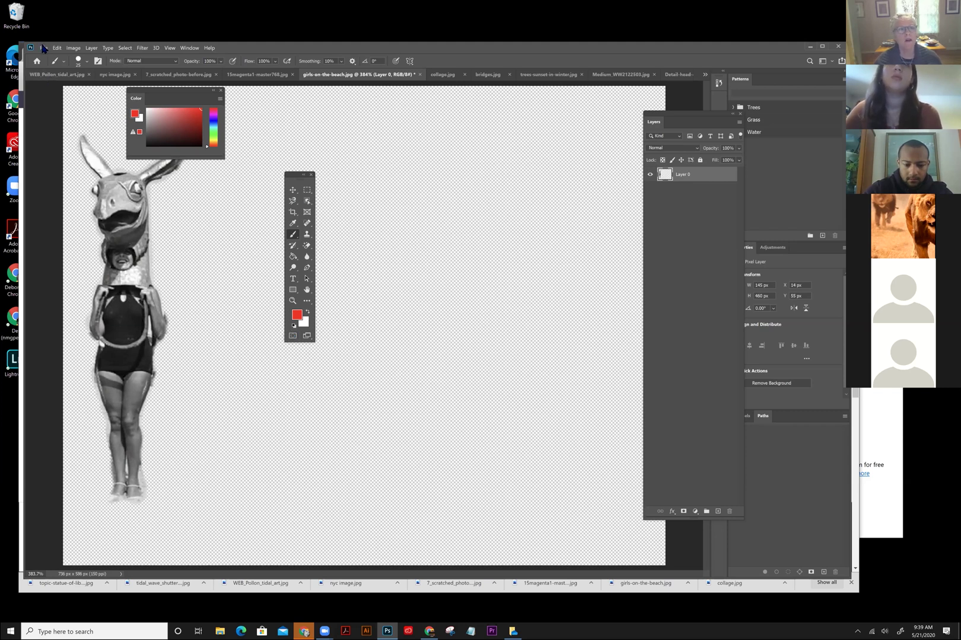
- Save the cut-out on the computer as girls-on-the-beach.psd in the Downloads folder with Maximize Compatibility on
left_click(43, 49)
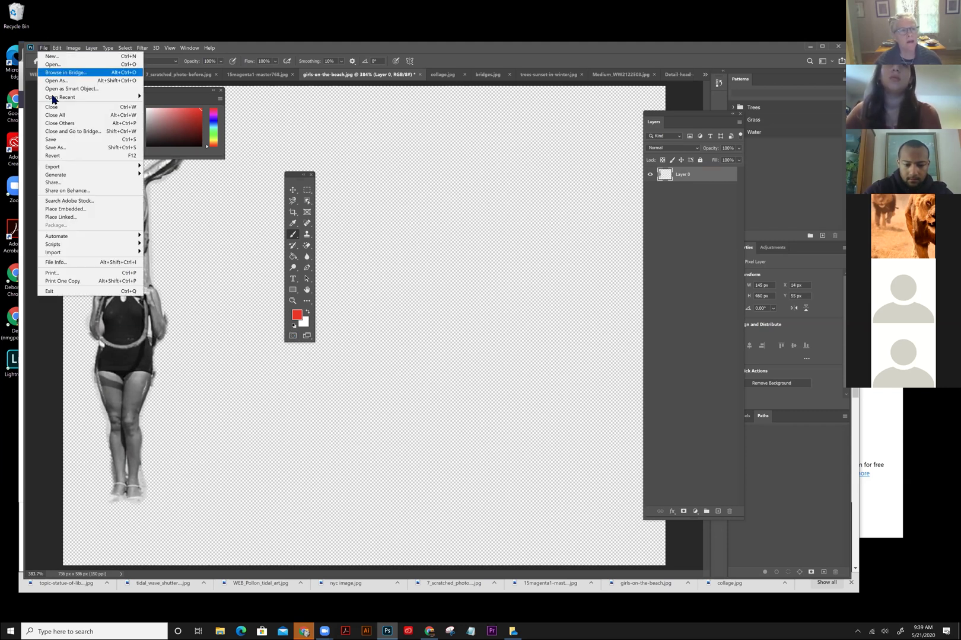
left_click(54, 149)
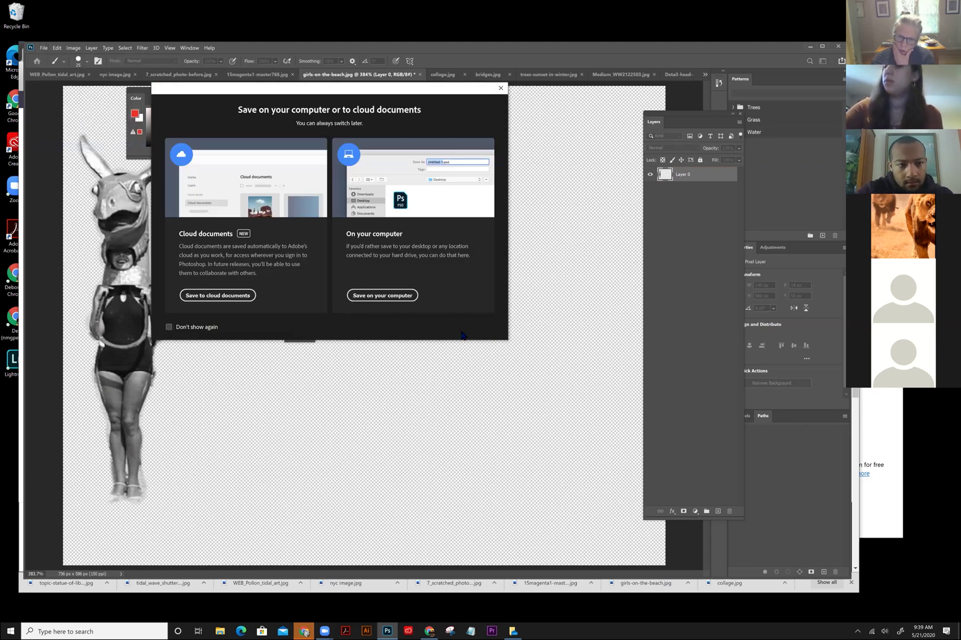
left_click(397, 296)
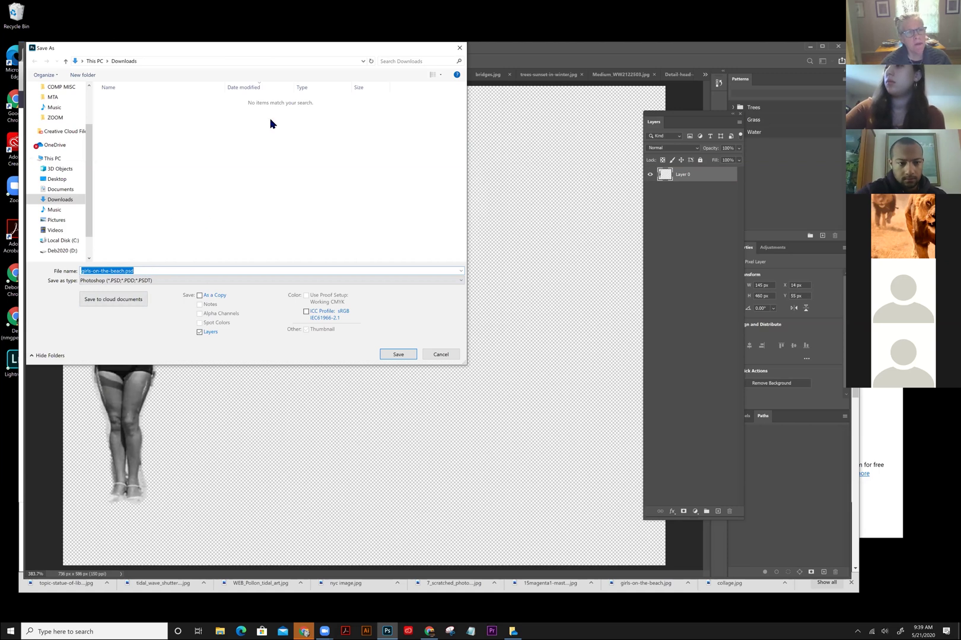
left_click(393, 355)
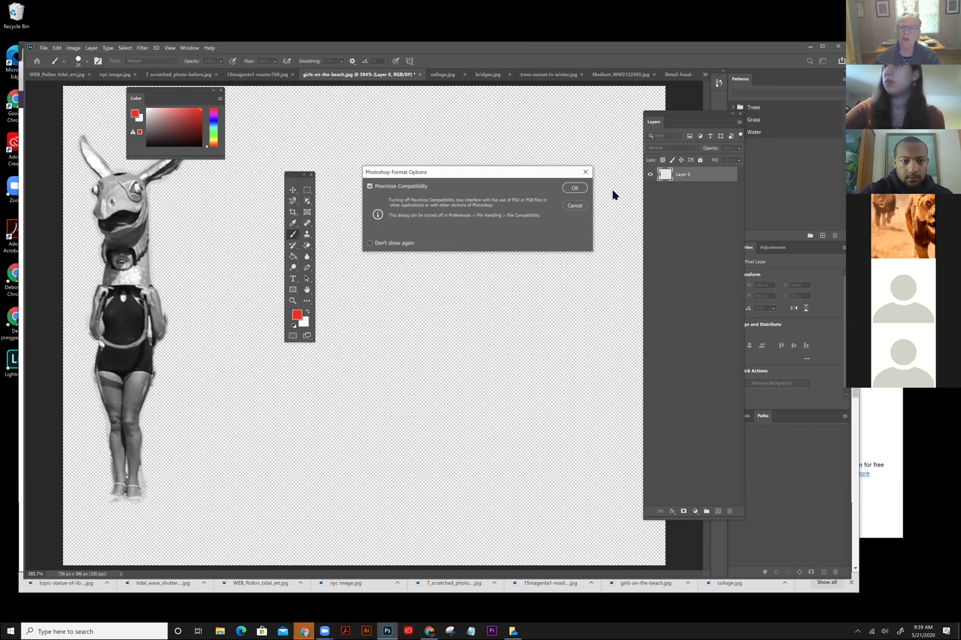
left_click(573, 188)
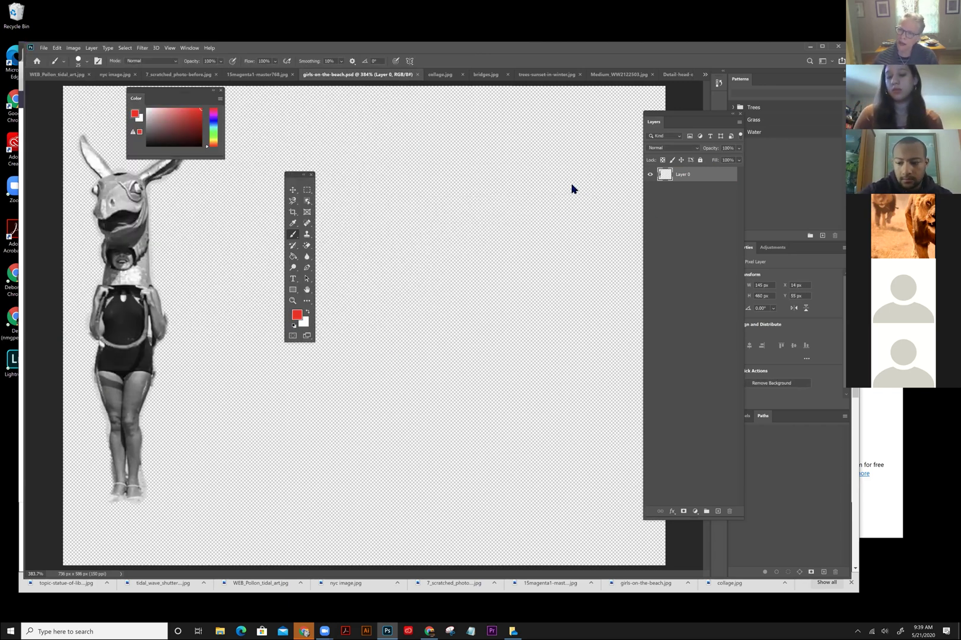